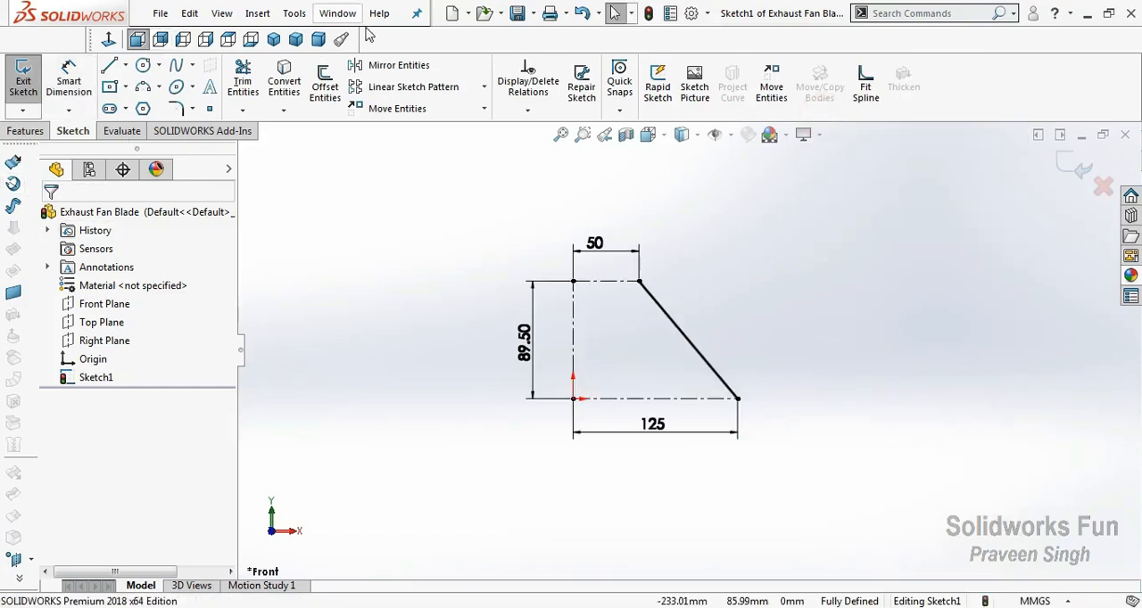
pyautogui.click(294, 13)
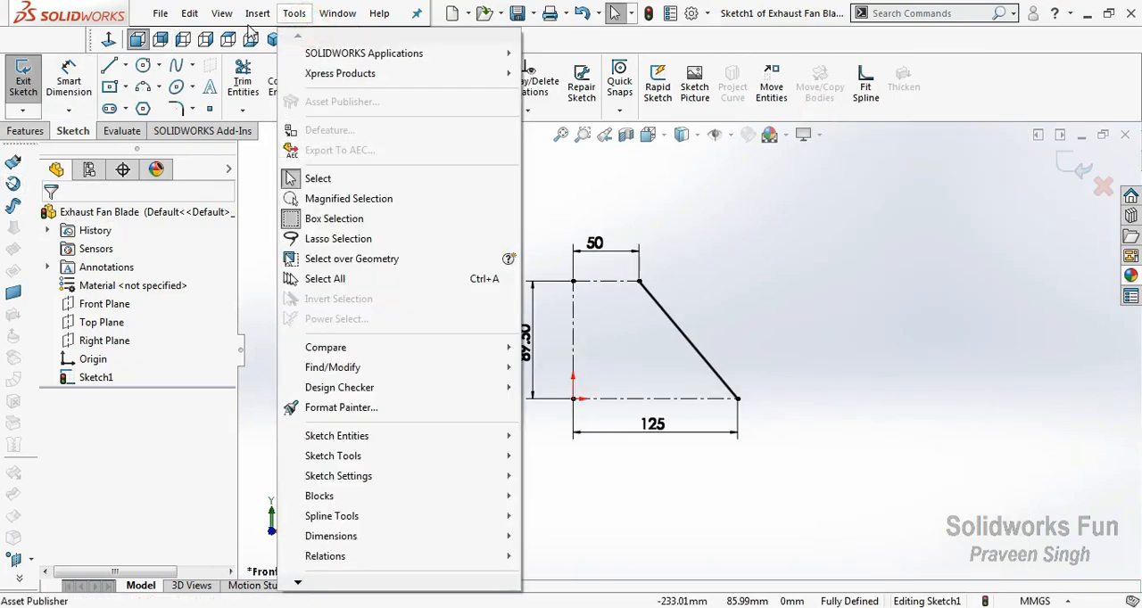
pyautogui.moveTo(258, 12)
pyautogui.moveTo(379, 184)
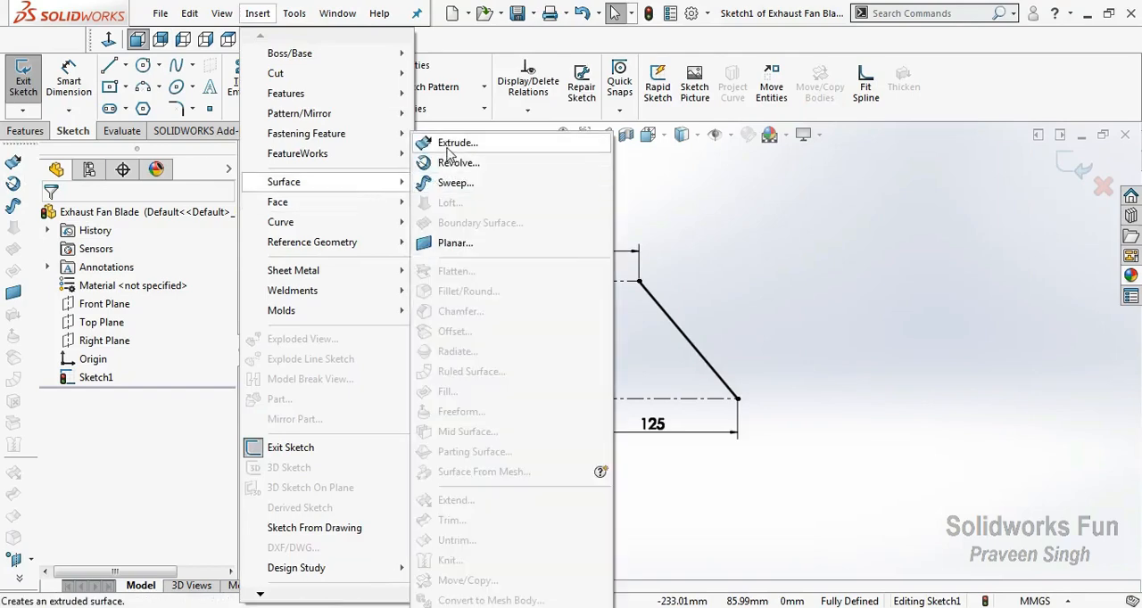
pyautogui.click(810, 250)
# Hide the Surfaces toolbar and show it again.
pyautogui.rightClick(935, 102)
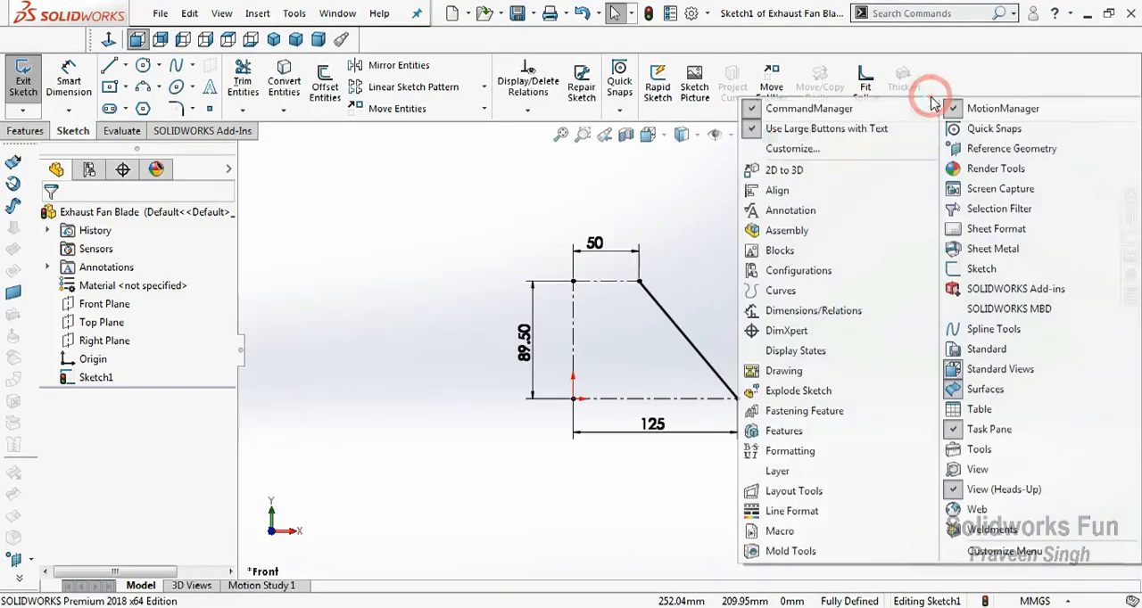
pyautogui.click(979, 392)
pyautogui.rightClick(942, 89)
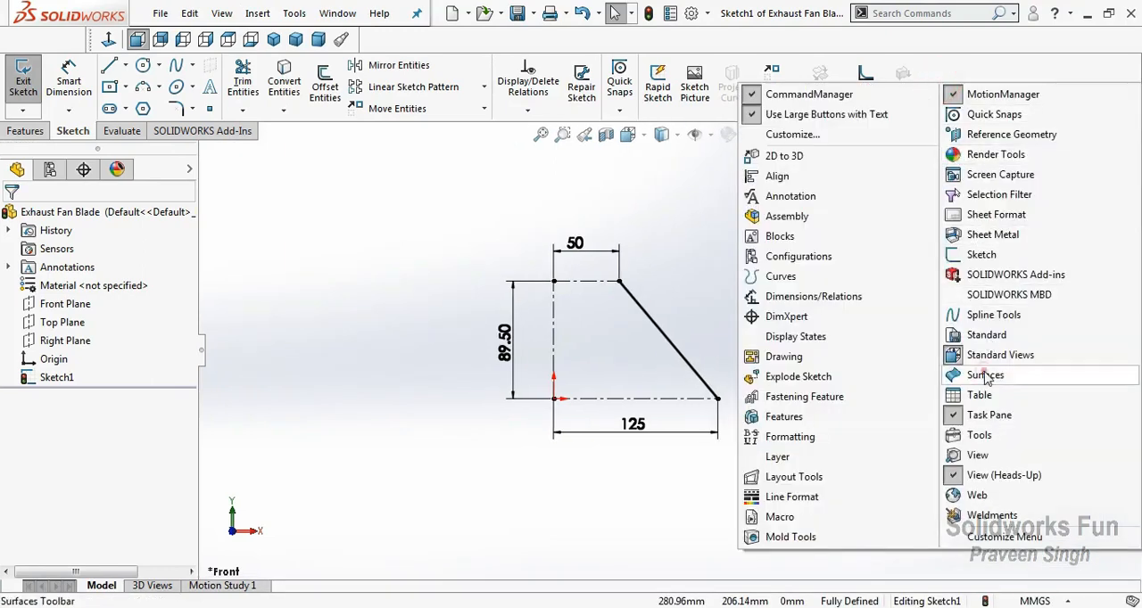
pyautogui.click(979, 370)
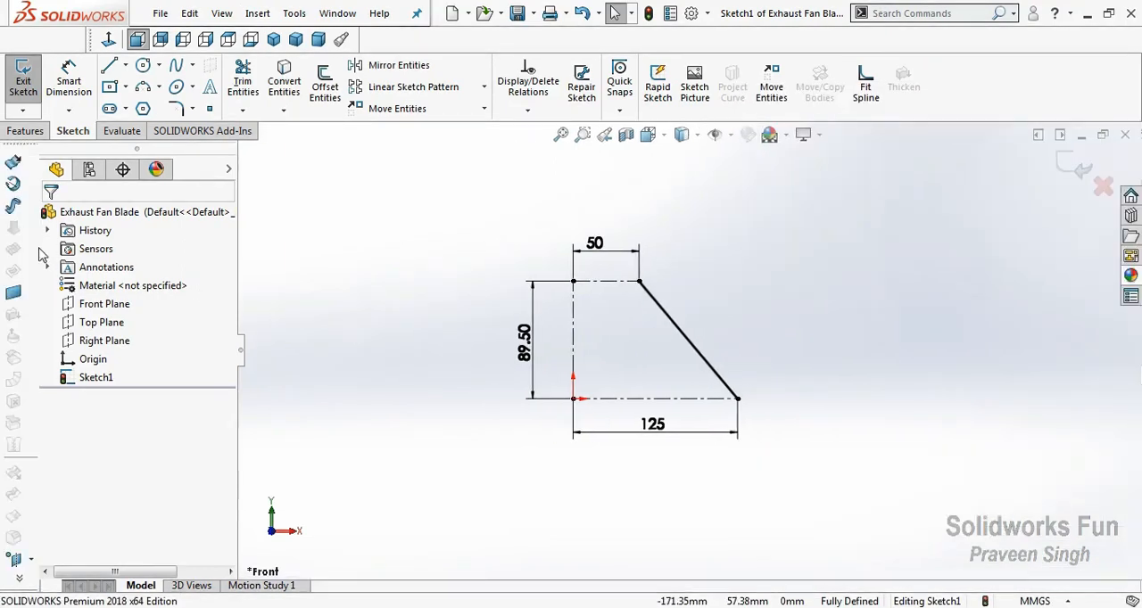
# Revolve the slanted line as a surface about the vertical centerline, 90 degrees in both Direction 1 and Direction 2.
pyautogui.click(14, 183)
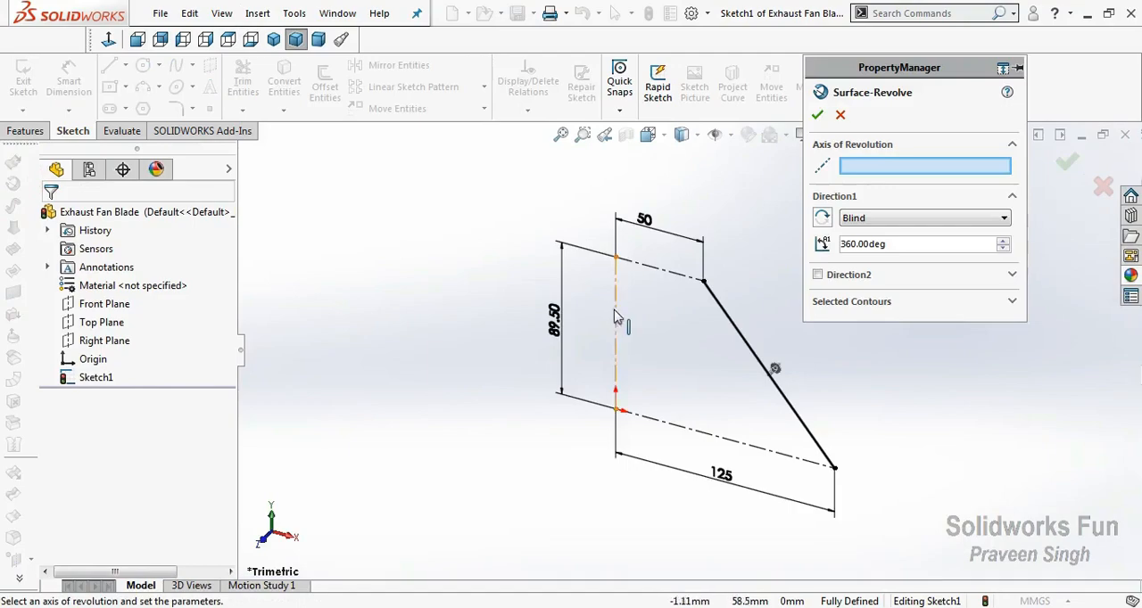
pyautogui.click(616, 319)
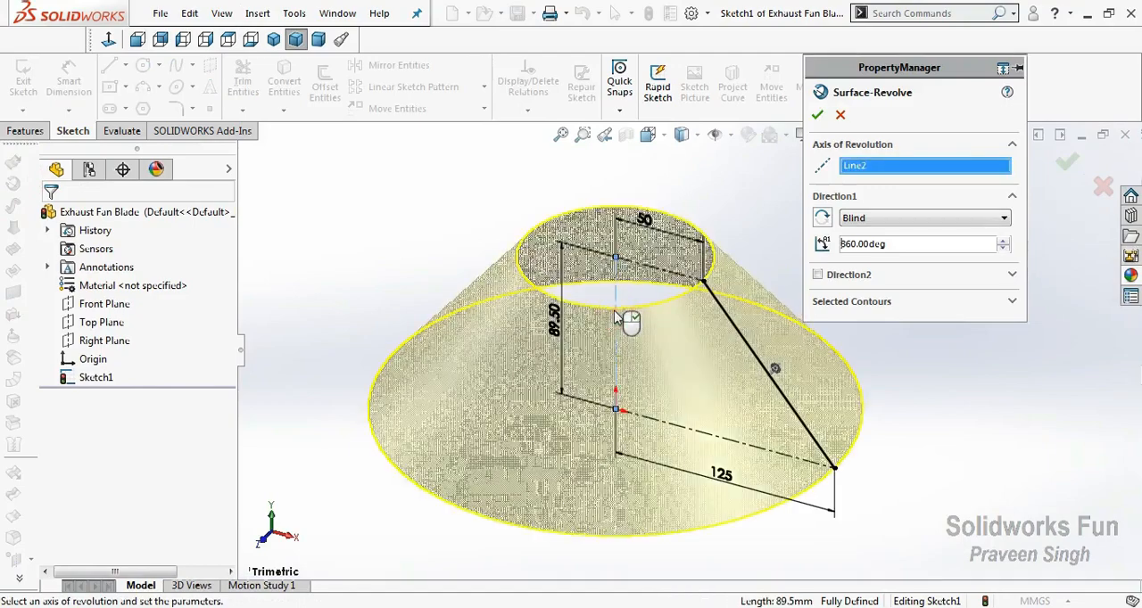
pyautogui.click(899, 250)
pyautogui.write('90')
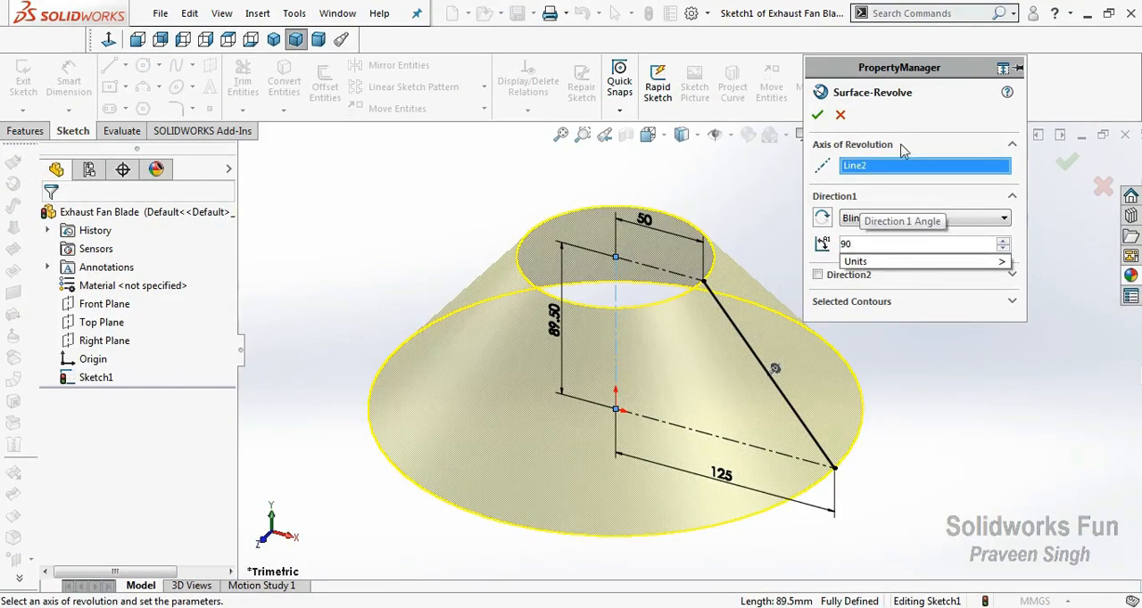
pyautogui.click(897, 122)
pyautogui.click(818, 276)
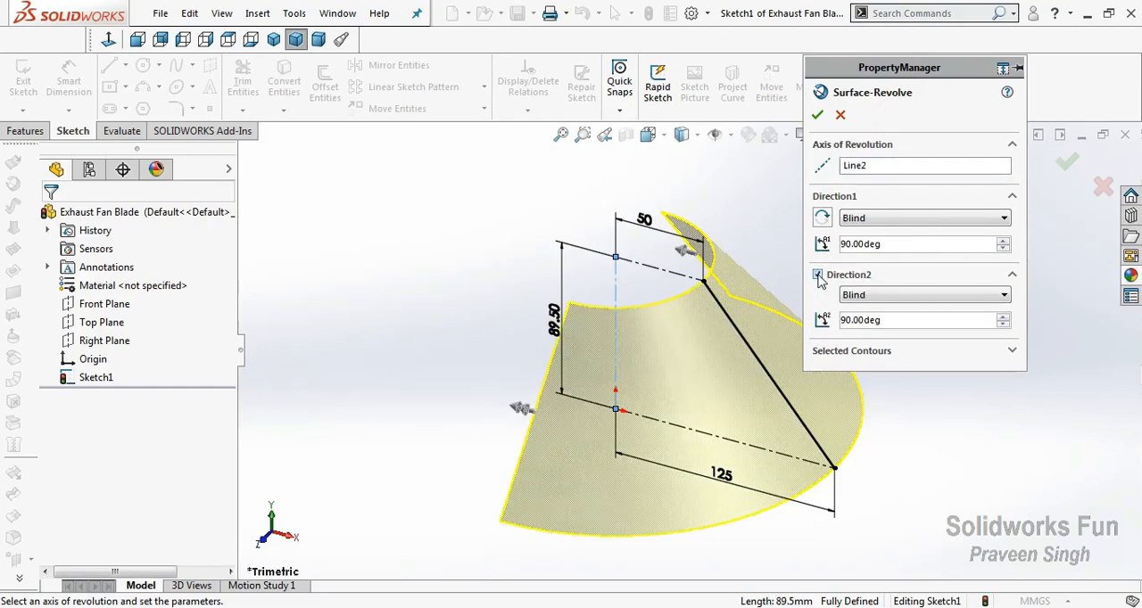
pyautogui.click(817, 115)
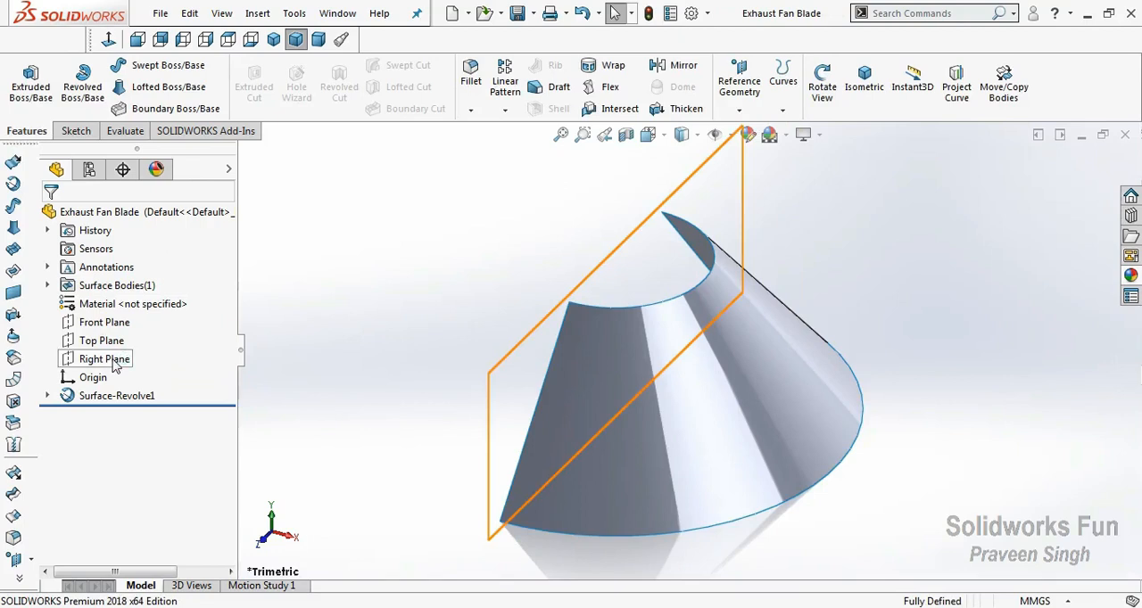
# On the Right Plane, sketch a three-point arc of about 874 mm radius rising across the revolved surface and extending past both its sides.
pyautogui.click(105, 359)
pyautogui.click(119, 328)
pyautogui.click(293, 539)
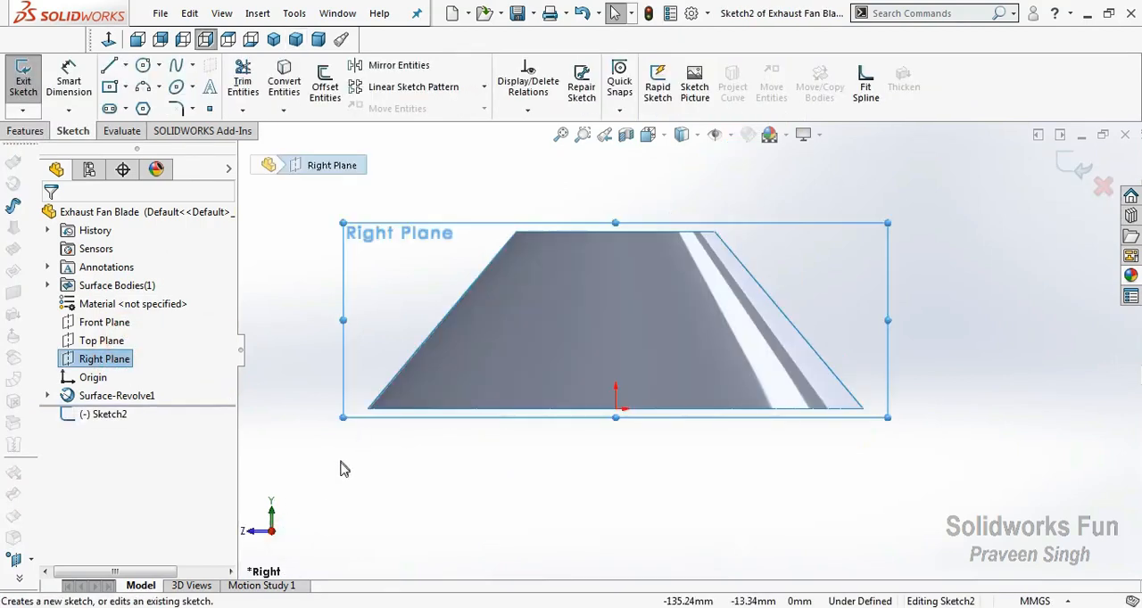
pyautogui.click(339, 465)
pyautogui.click(143, 86)
pyautogui.scroll(2, 803, 285)
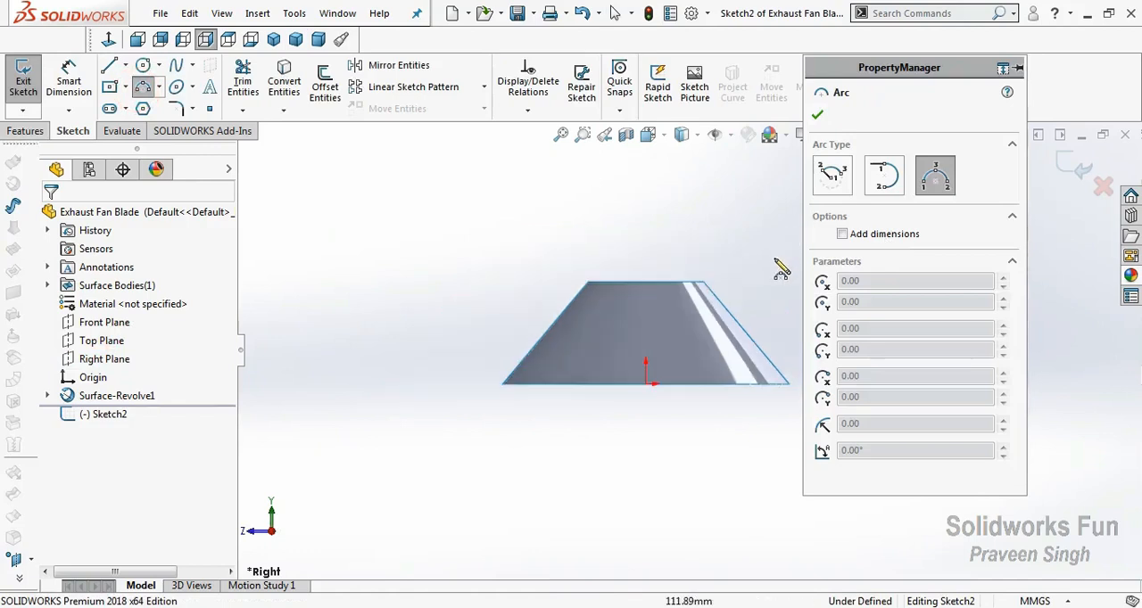
pyautogui.click(774, 270)
pyautogui.click(388, 389)
pyautogui.click(580, 352)
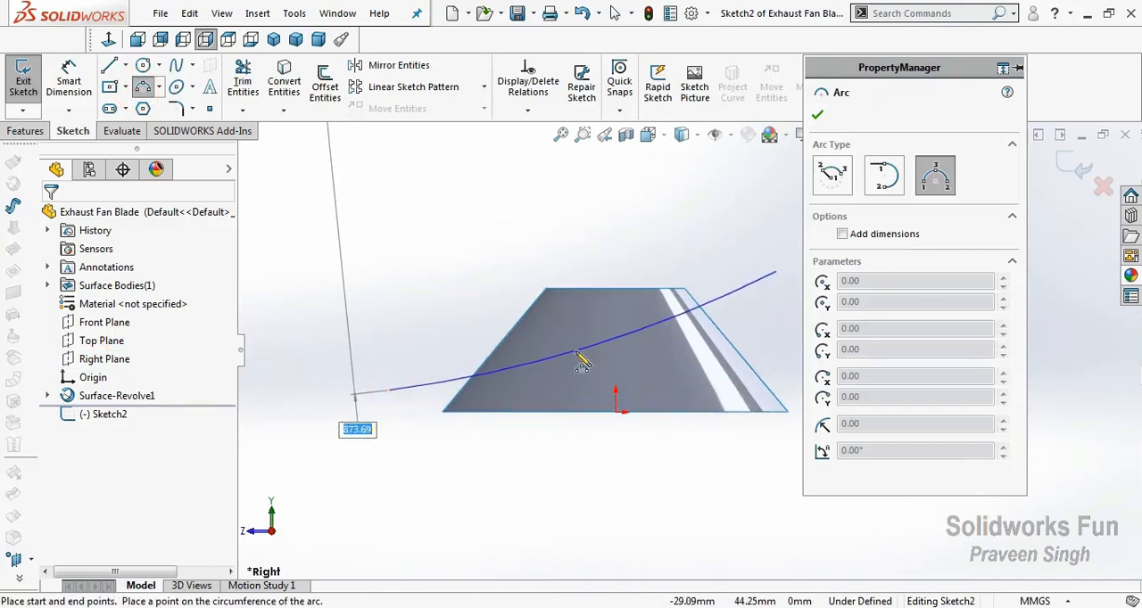
pyautogui.press('Escape')
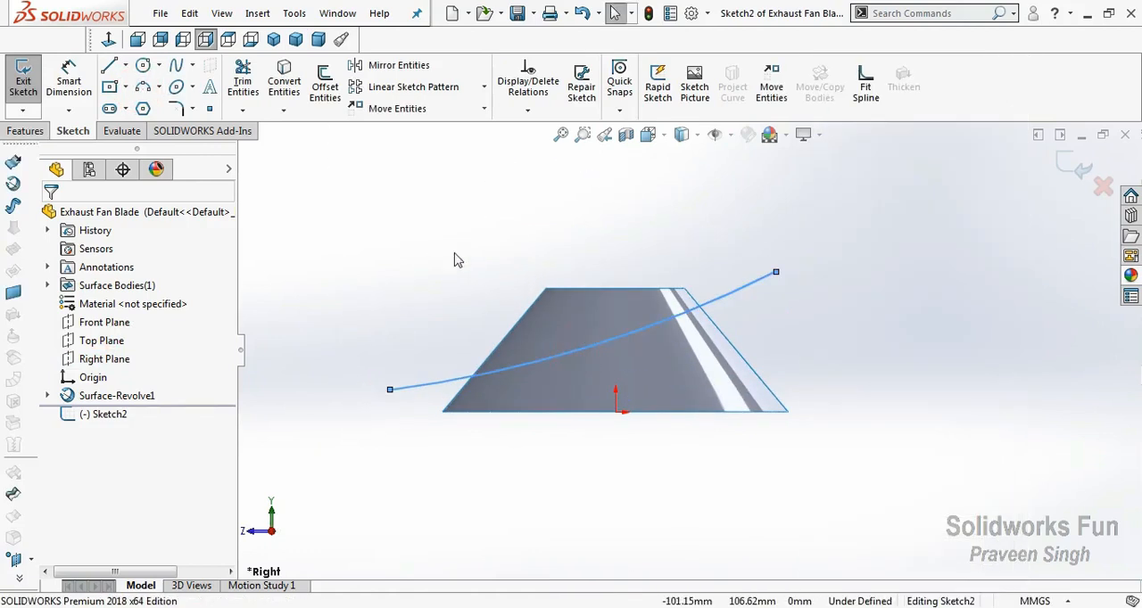
# Dimension the horizontal distance from the arc's lower endpoint to the origin as 170 mm.
pyautogui.click(68, 80)
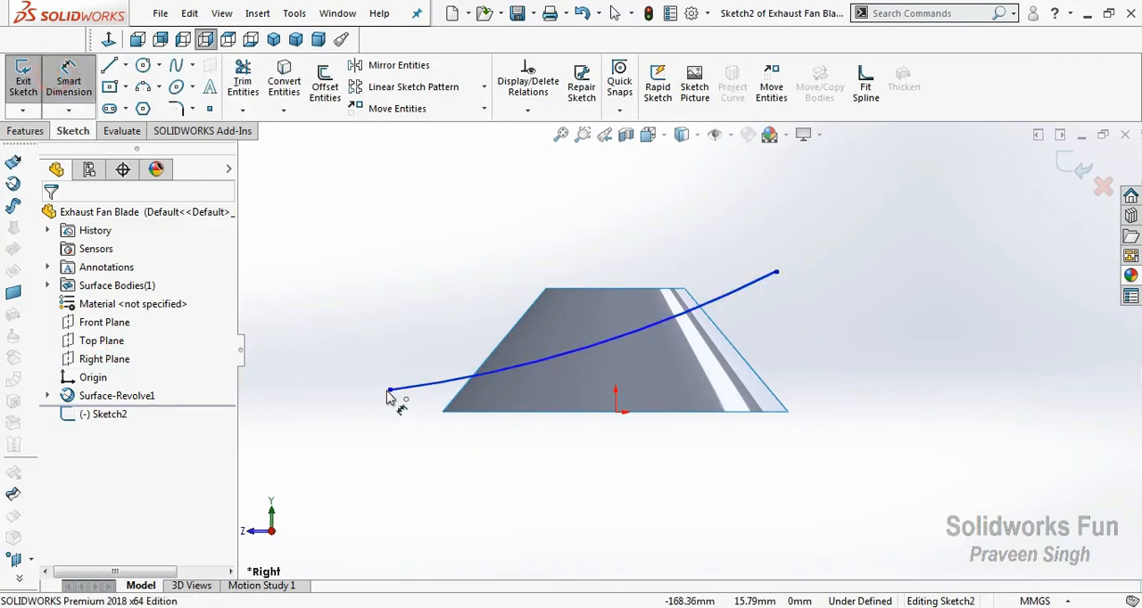
pyautogui.click(389, 389)
pyautogui.click(616, 411)
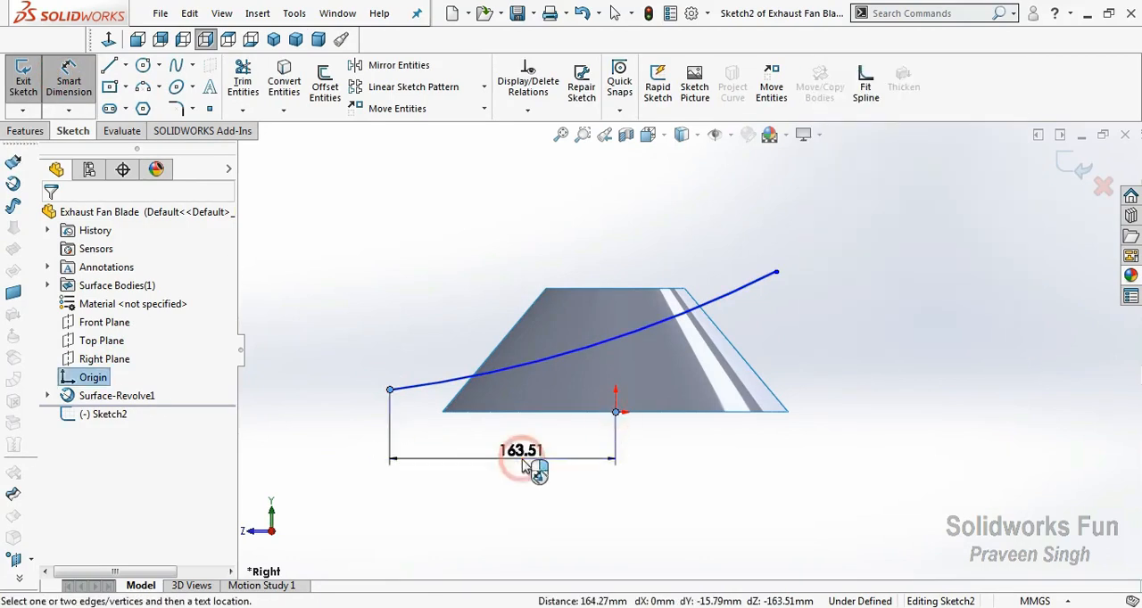
pyautogui.click(523, 463)
pyautogui.write('170')
pyautogui.click(449, 471)
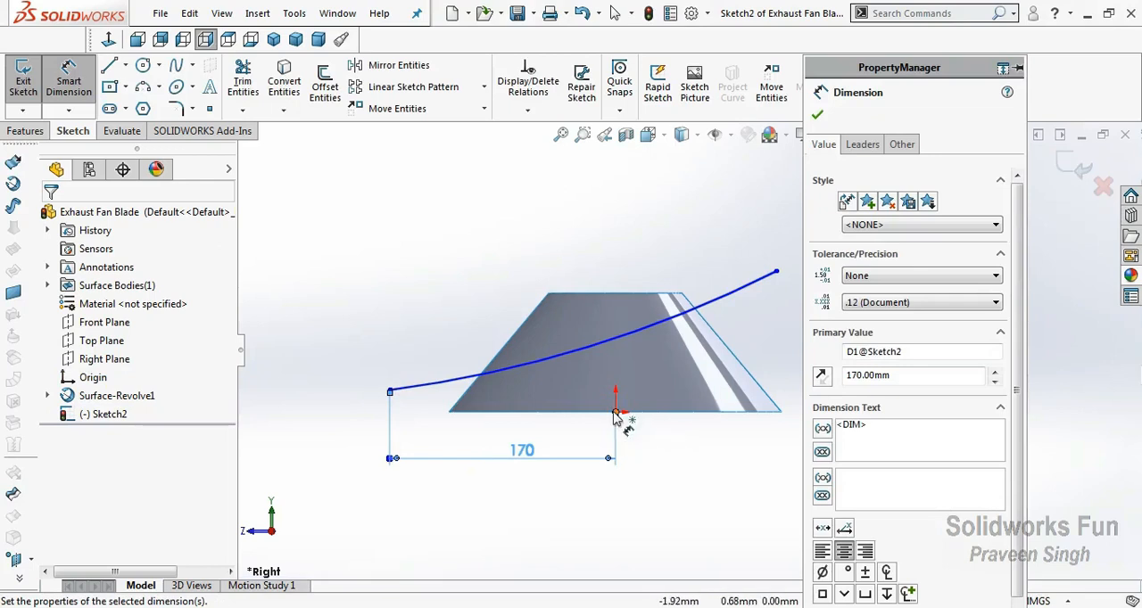
# Dimension the horizontal distance from the origin to the arc's upper endpoint as 200 mm.
pyautogui.click(614, 411)
pyautogui.click(777, 274)
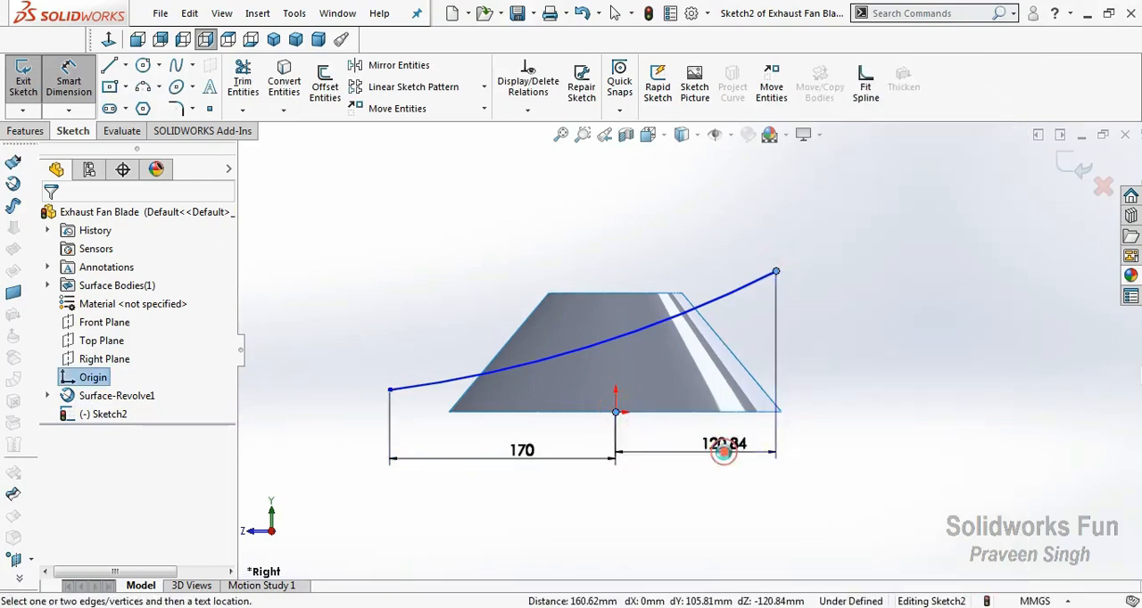
pyautogui.click(706, 454)
pyautogui.write('200')
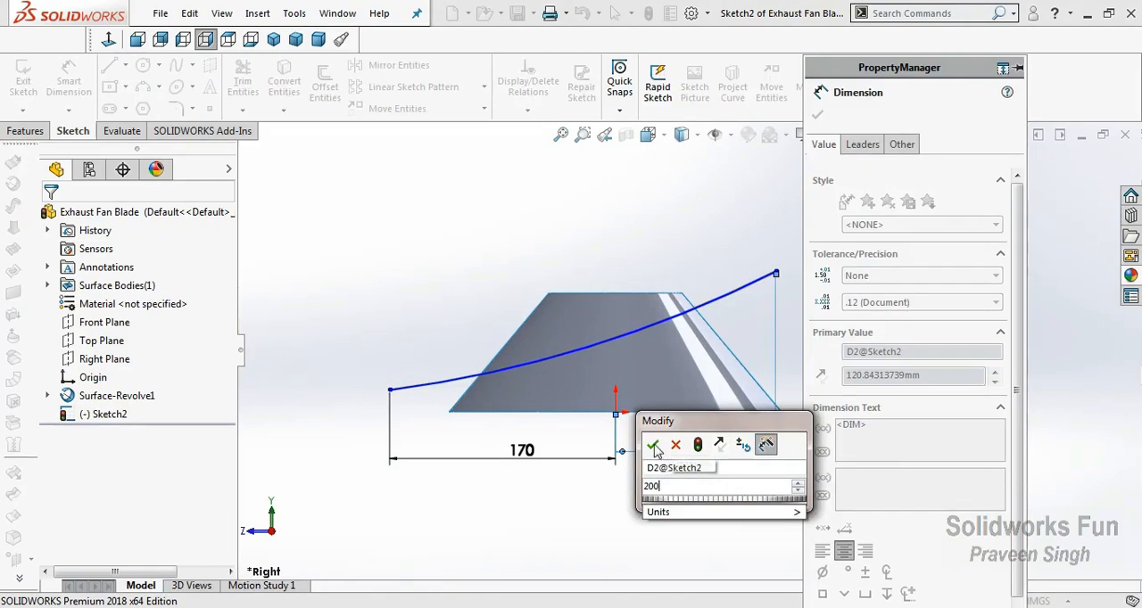
pyautogui.press('Return')
pyautogui.click(818, 116)
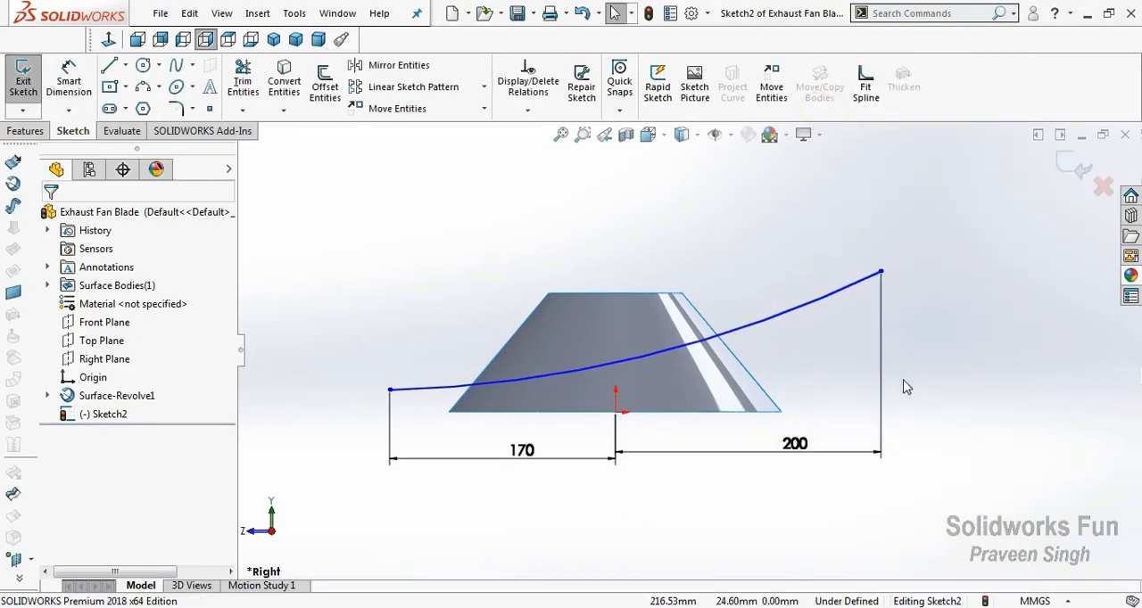
# Dimension the height of the arc's upper endpoint above the origin and set it to 150 mm.
pyautogui.scroll(2, 376, 282)
pyautogui.scroll(-1, 1083, 351)
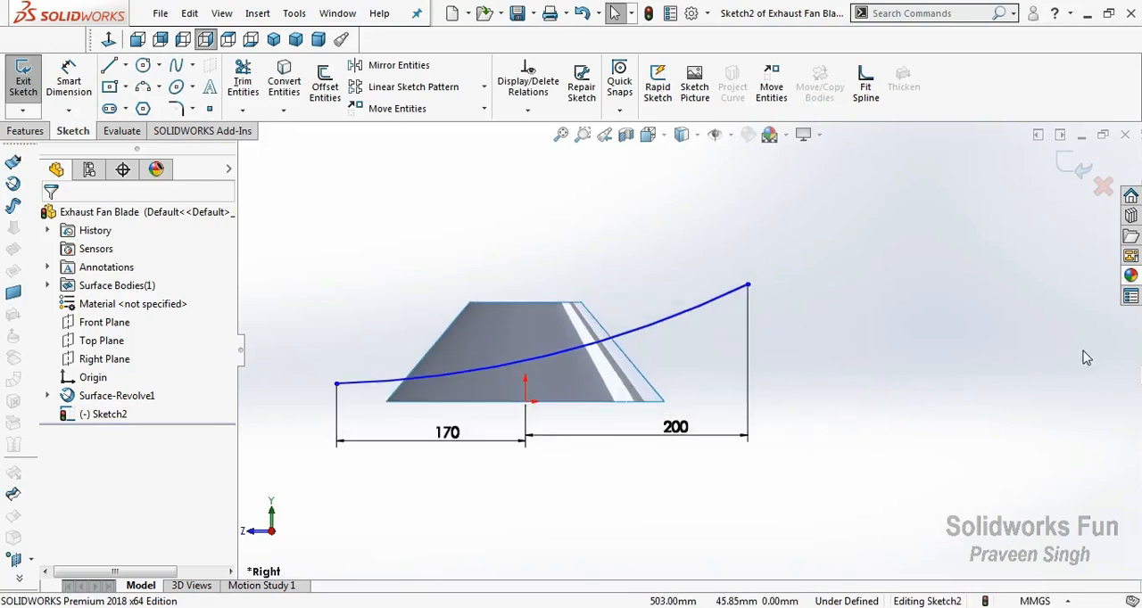
pyautogui.click(69, 82)
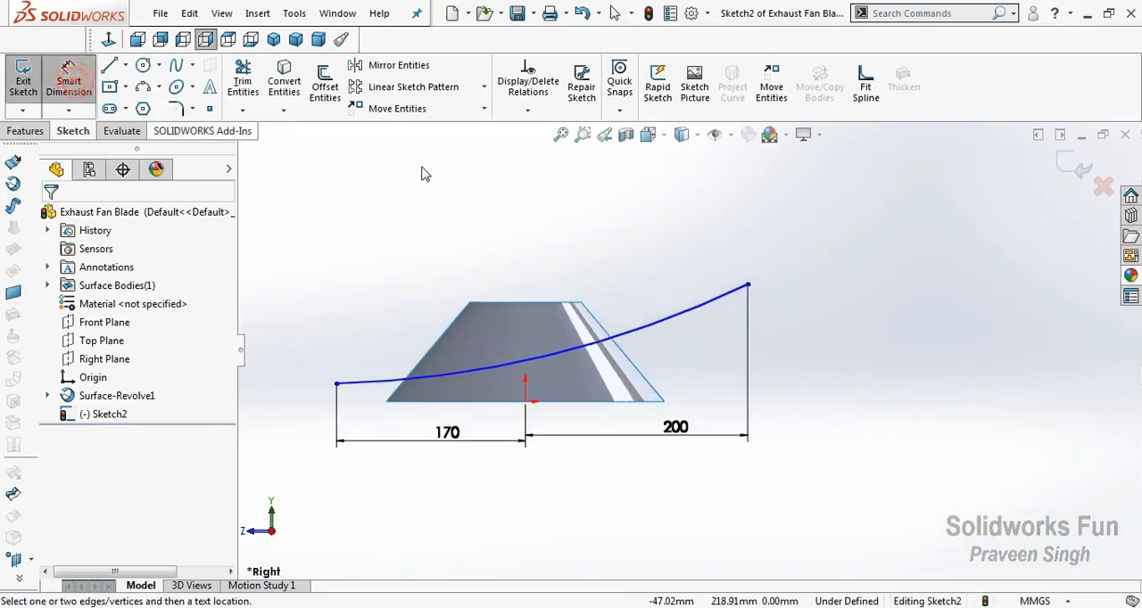
pyautogui.click(747, 287)
pyautogui.click(524, 401)
pyautogui.click(796, 359)
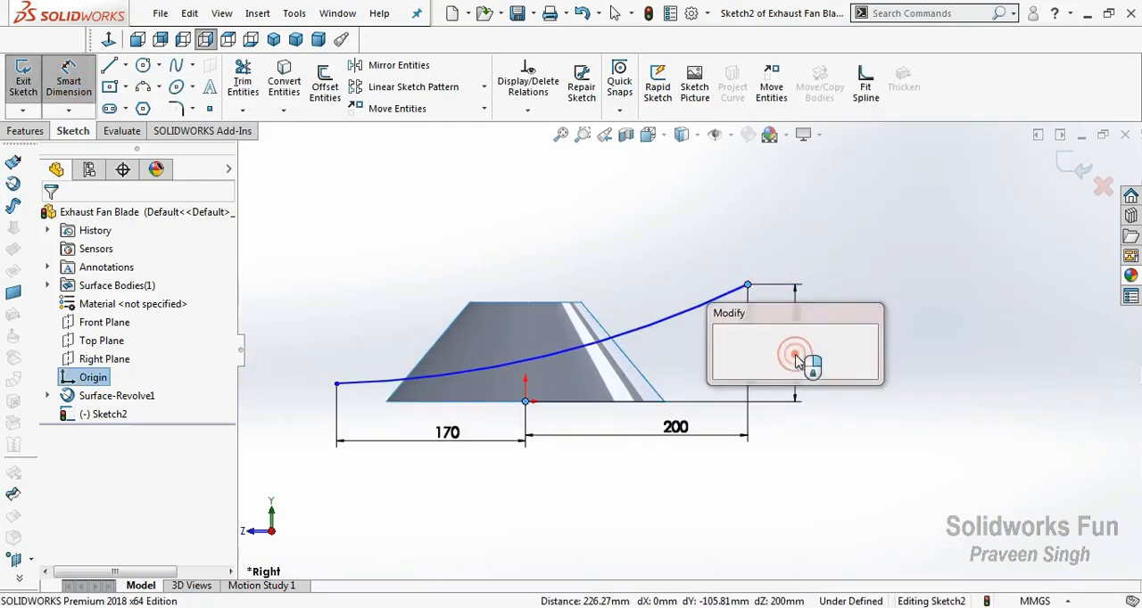
pyautogui.write('150')
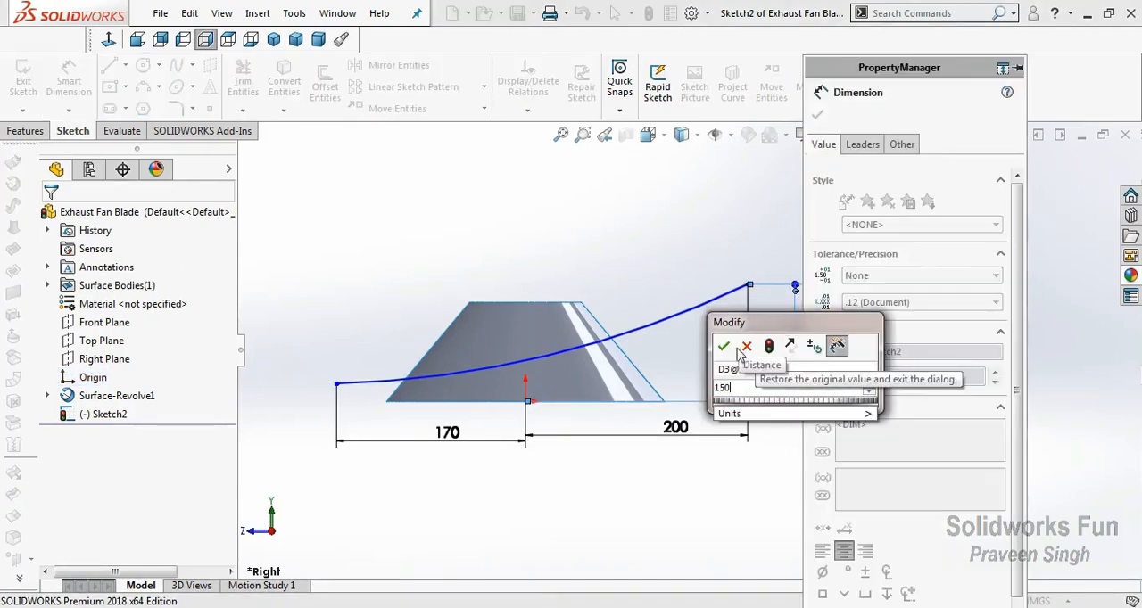
pyautogui.click(745, 346)
pyautogui.click(817, 115)
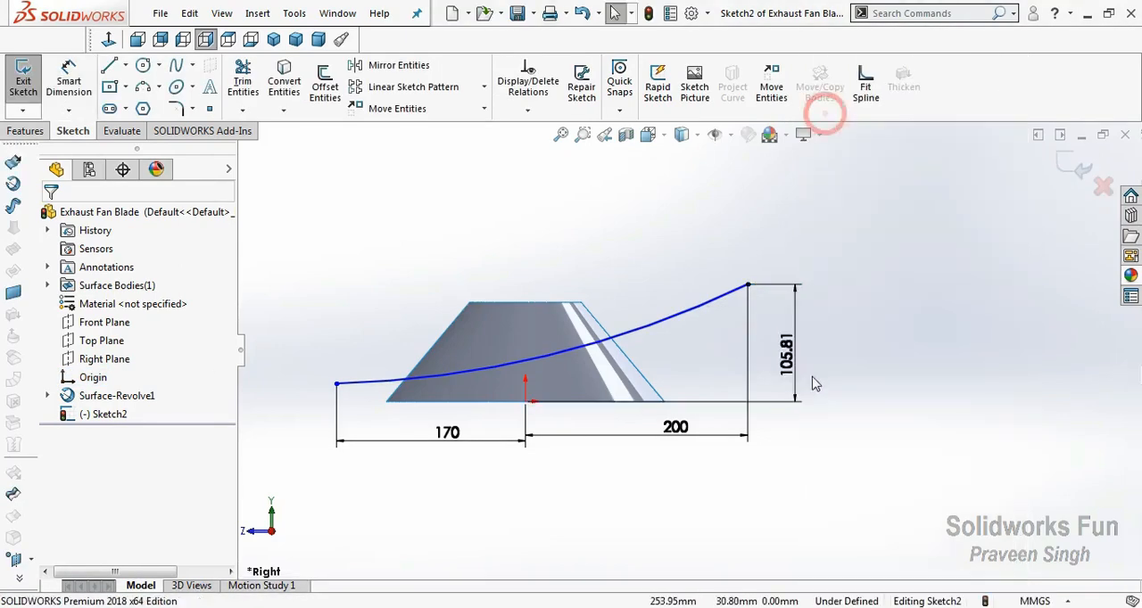
pyautogui.doubleClick(794, 360)
pyautogui.write('150')
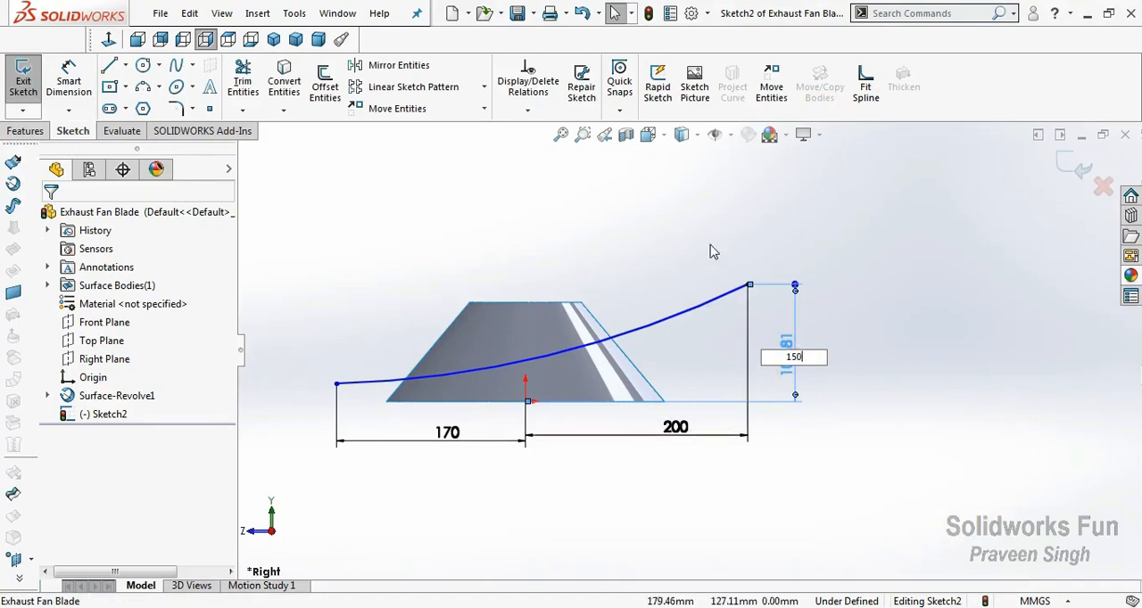
pyautogui.press('Return')
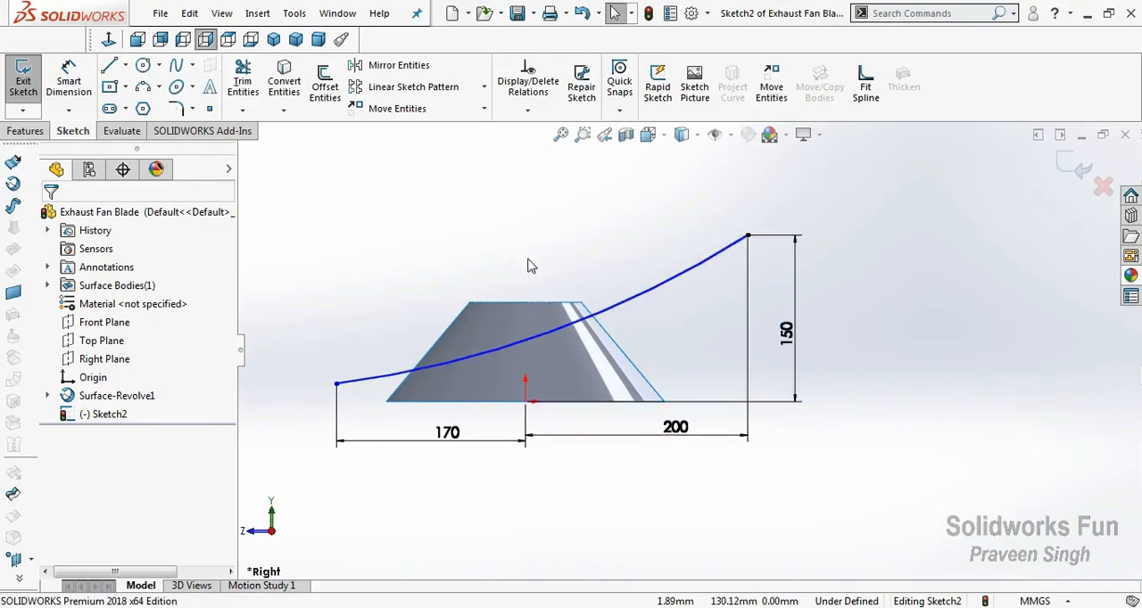
# Dimension the height of the arc's lower endpoint above the origin as 20 mm.
pyautogui.click(68, 86)
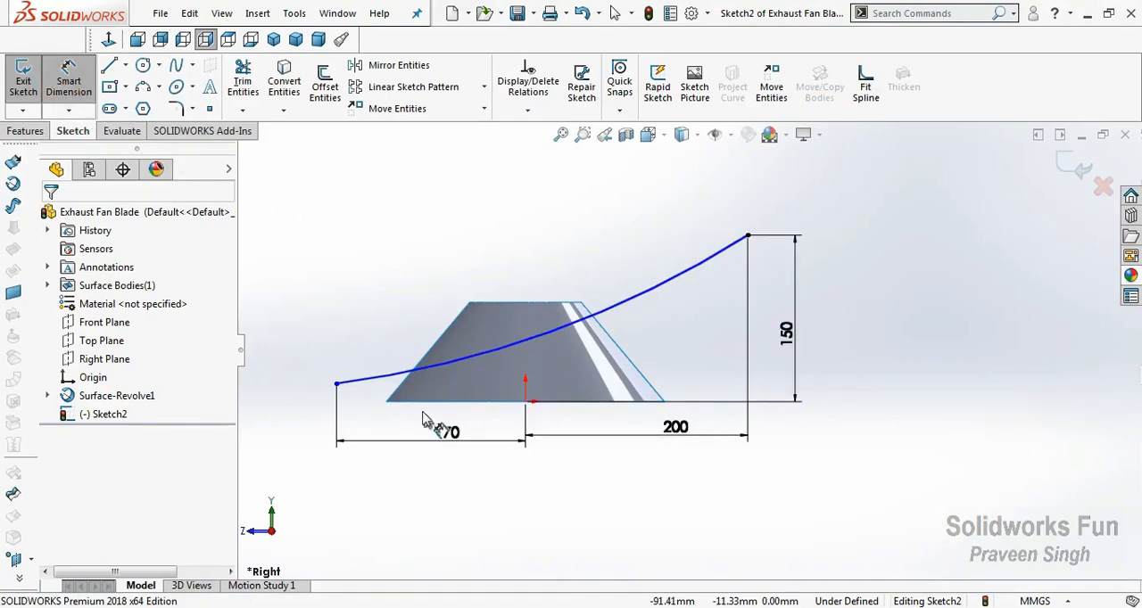
pyautogui.click(336, 384)
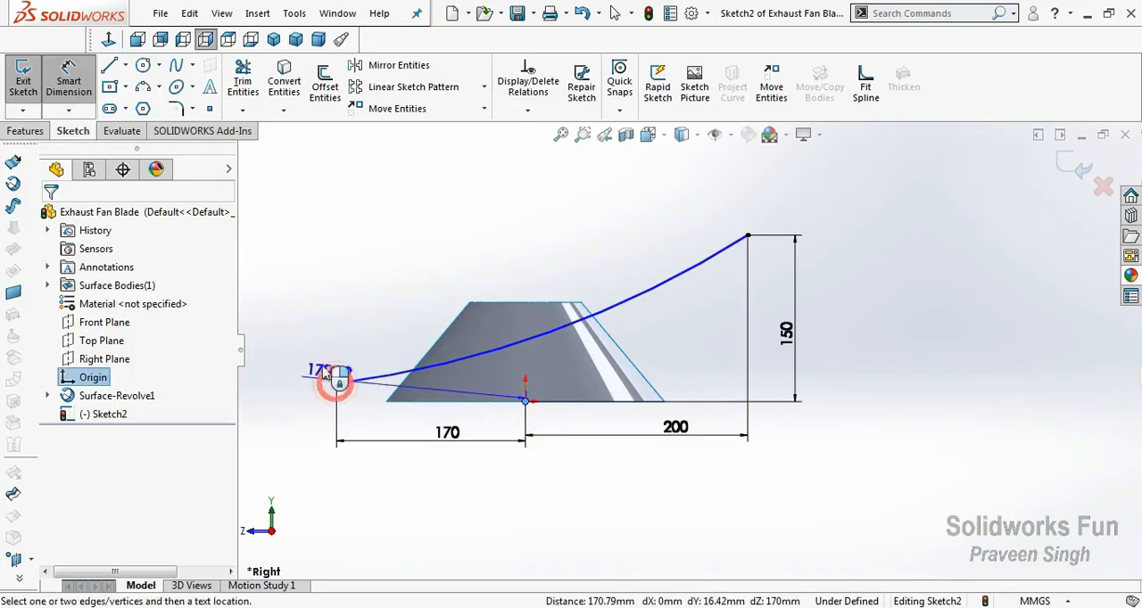
pyautogui.click(269, 400)
pyautogui.write('20')
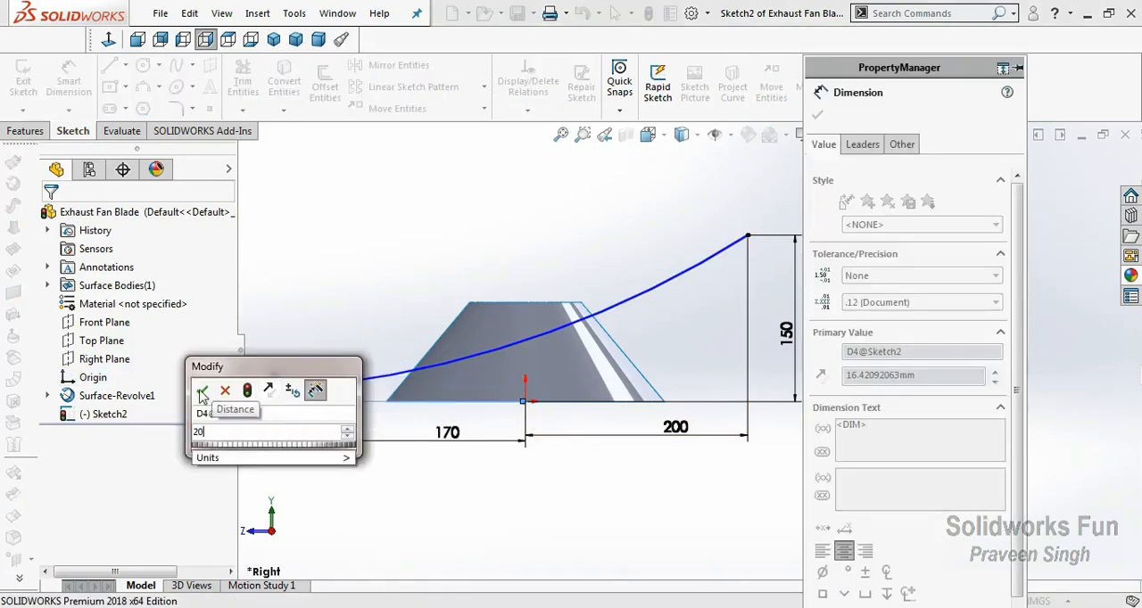
pyautogui.press('Return')
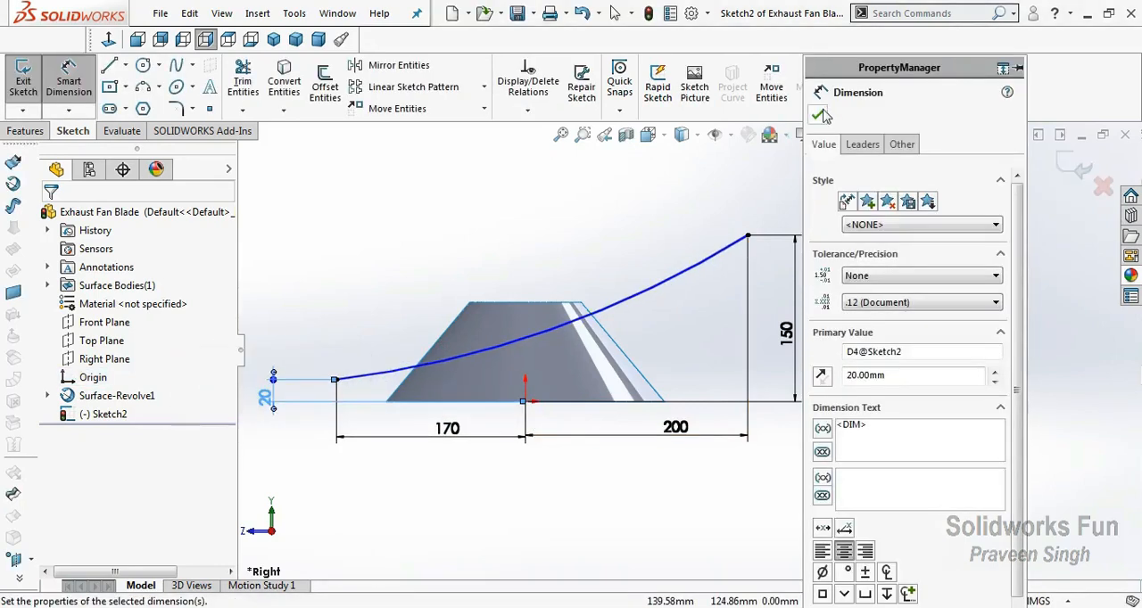
pyautogui.click(817, 114)
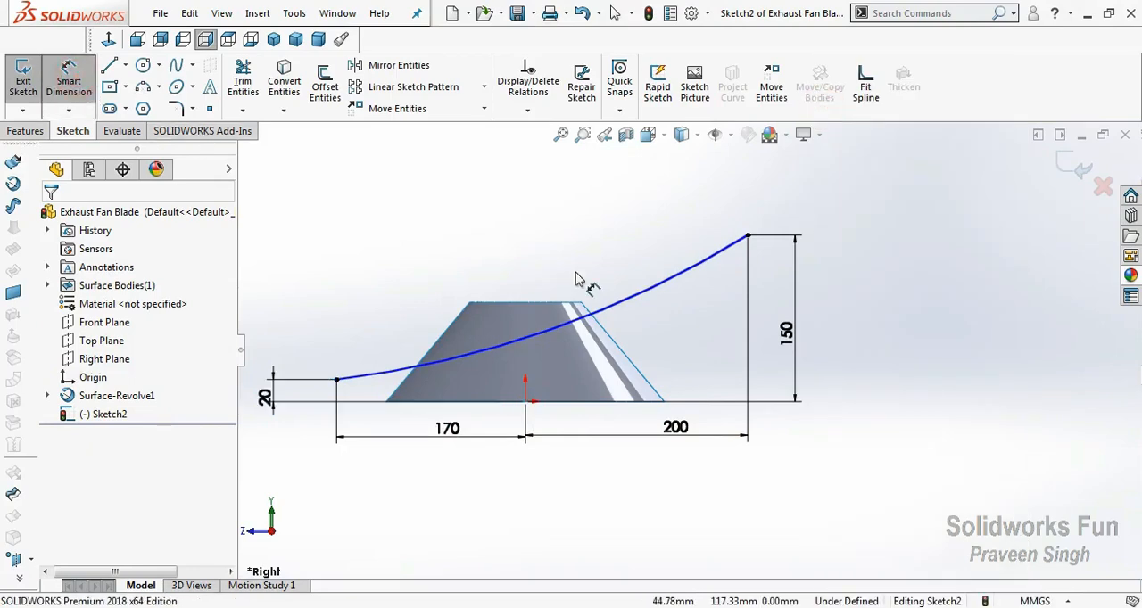
# Dimension the arc's radius as 850 mm.
pyautogui.click(593, 305)
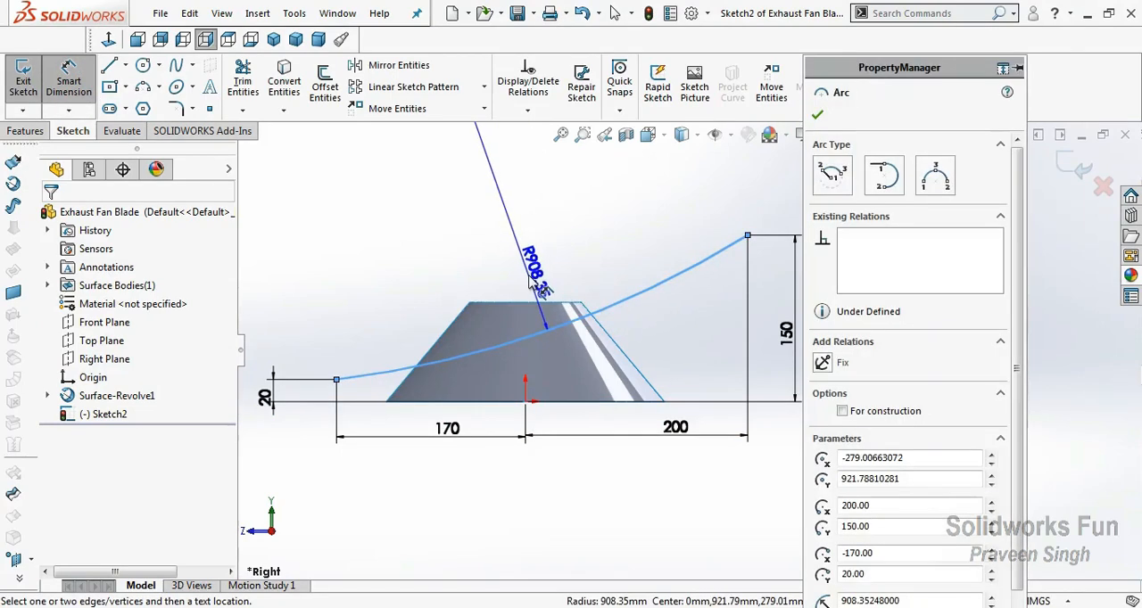
pyautogui.click(528, 283)
pyautogui.write('850')
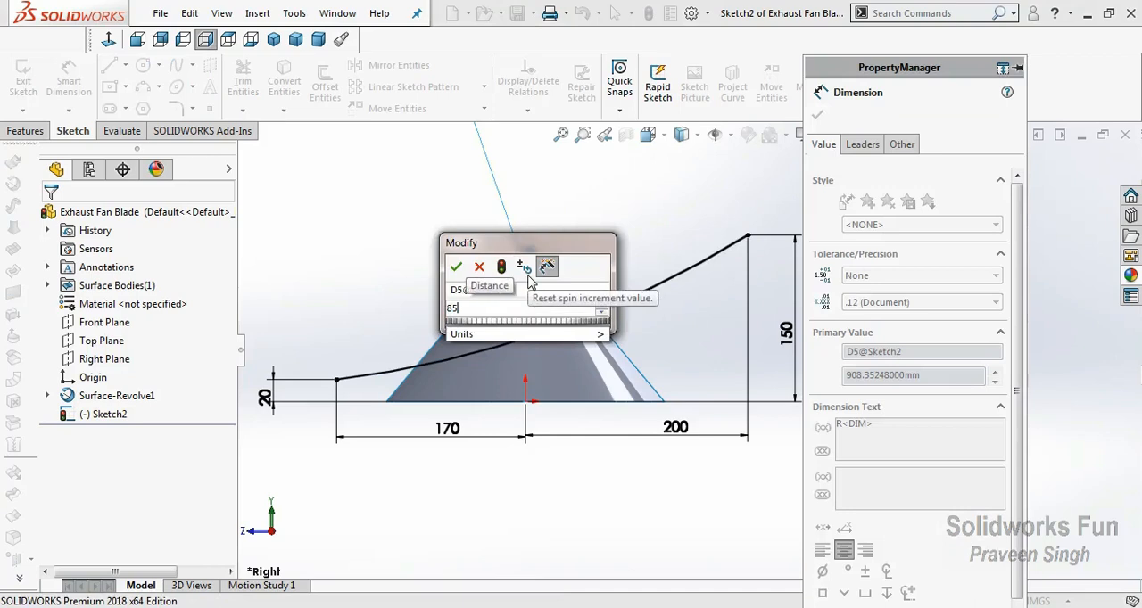
pyautogui.click(457, 267)
pyautogui.click(813, 116)
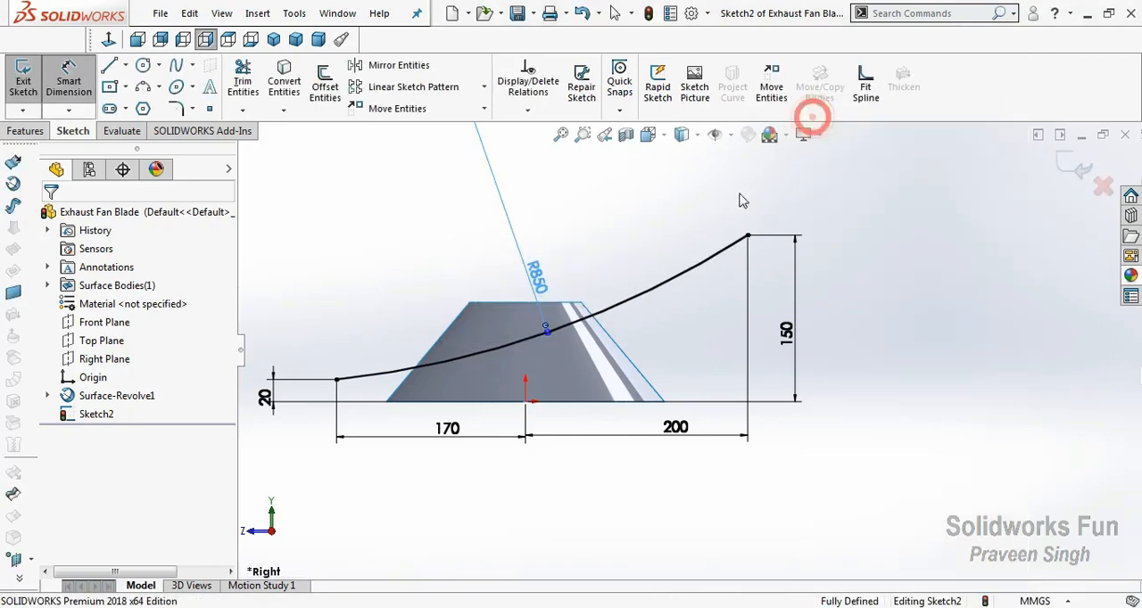
# Finish the dimensioned arc sketch on the Right Plane and exit it.
pyautogui.press('Escape')
pyautogui.press('f')
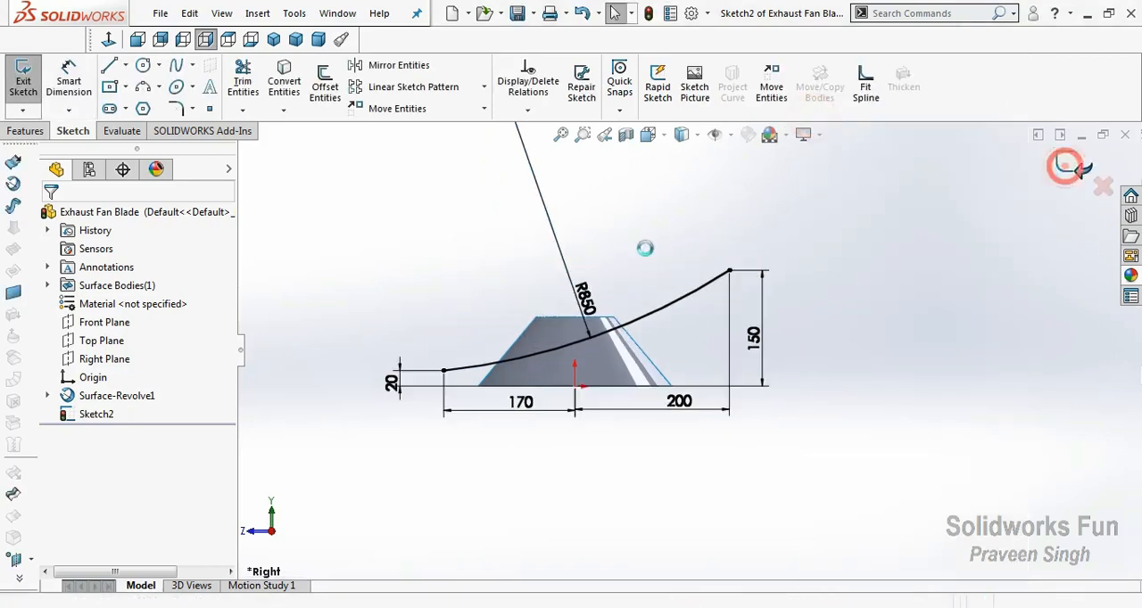
pyautogui.click(1067, 166)
pyautogui.click(635, 255)
# Create an extruded surface from the arc sketch with a blind depth of 325 mm.
pyautogui.rightClick(576, 250)
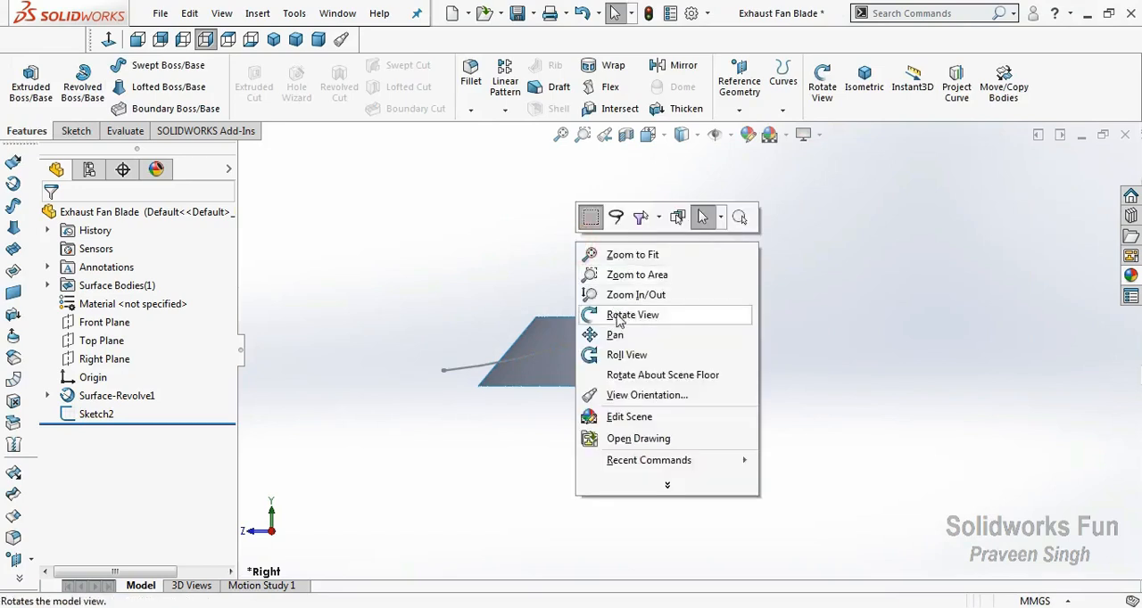
pyautogui.click(609, 316)
pyautogui.moveTo(609, 316); pyautogui.dragTo(665, 393)
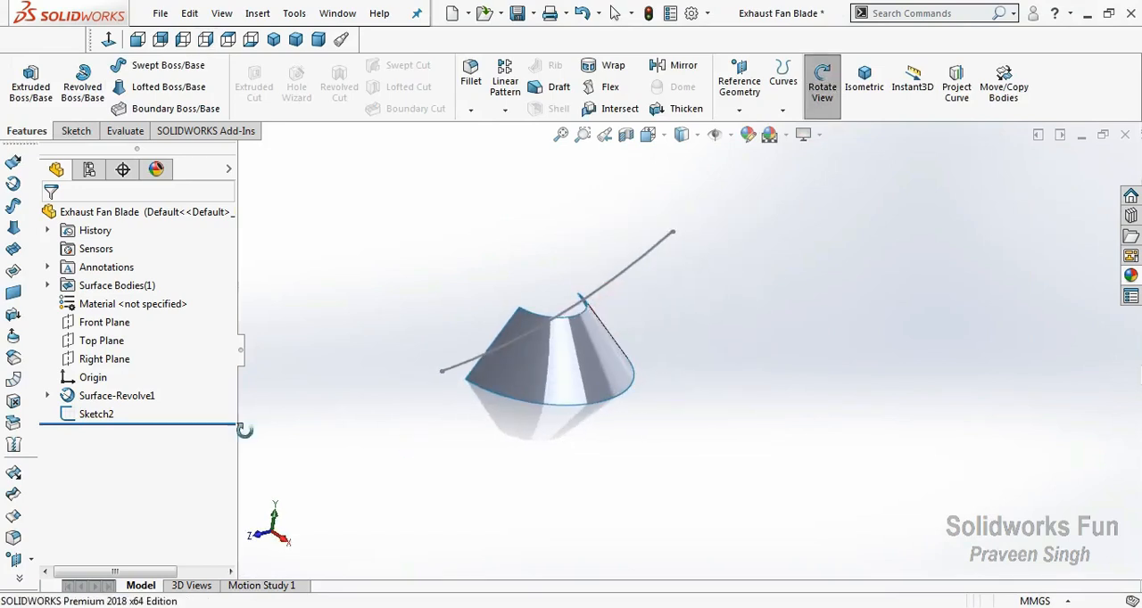
pyautogui.click(71, 416)
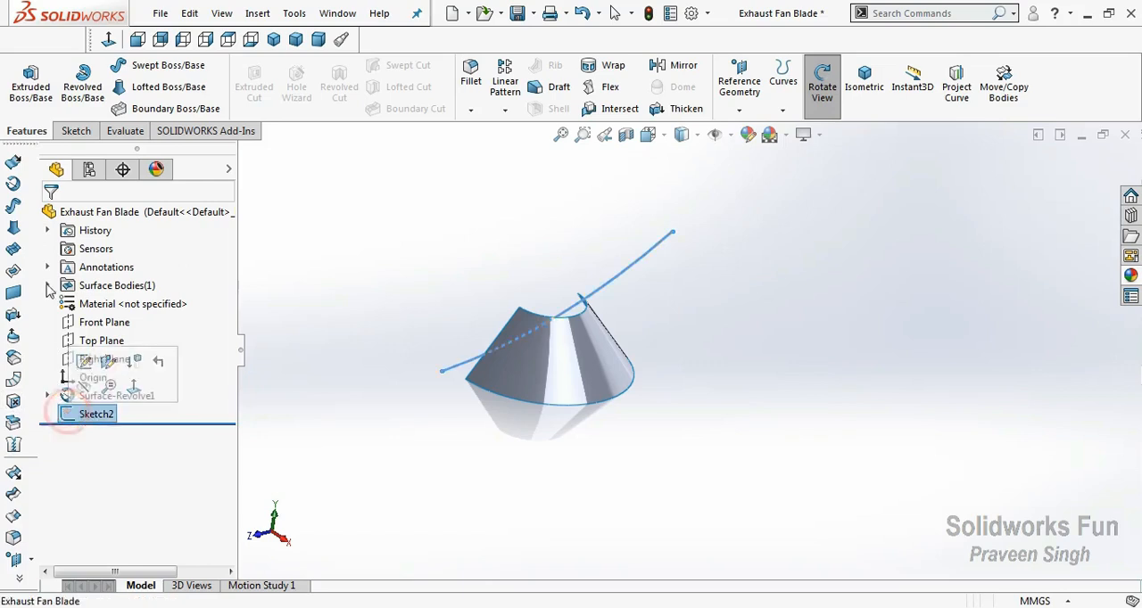
pyautogui.click(13, 161)
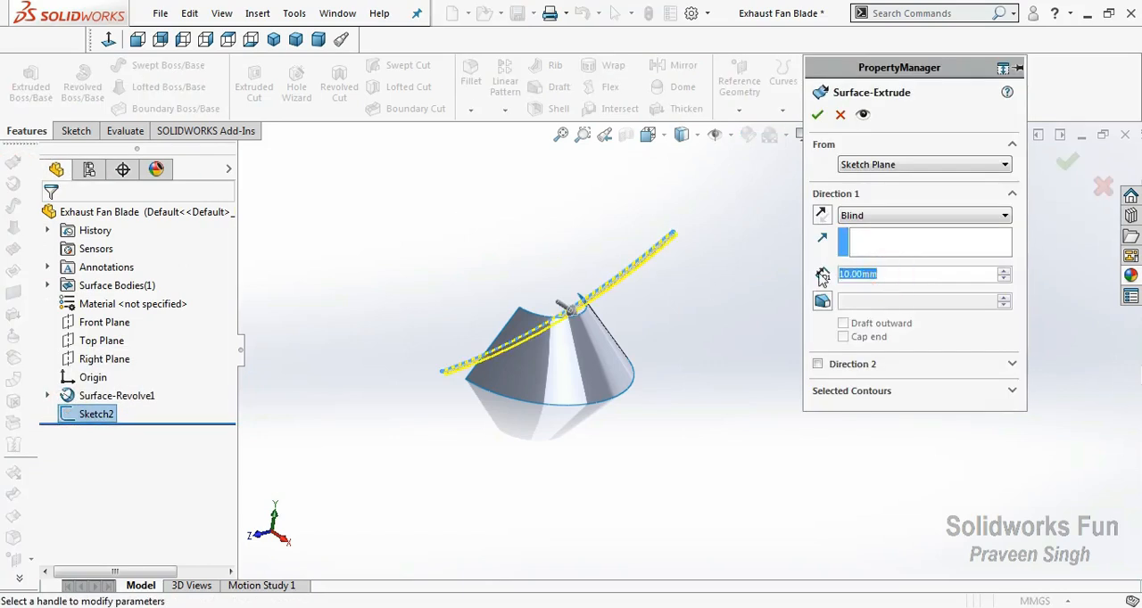
pyautogui.write('325')
pyautogui.press('Return')
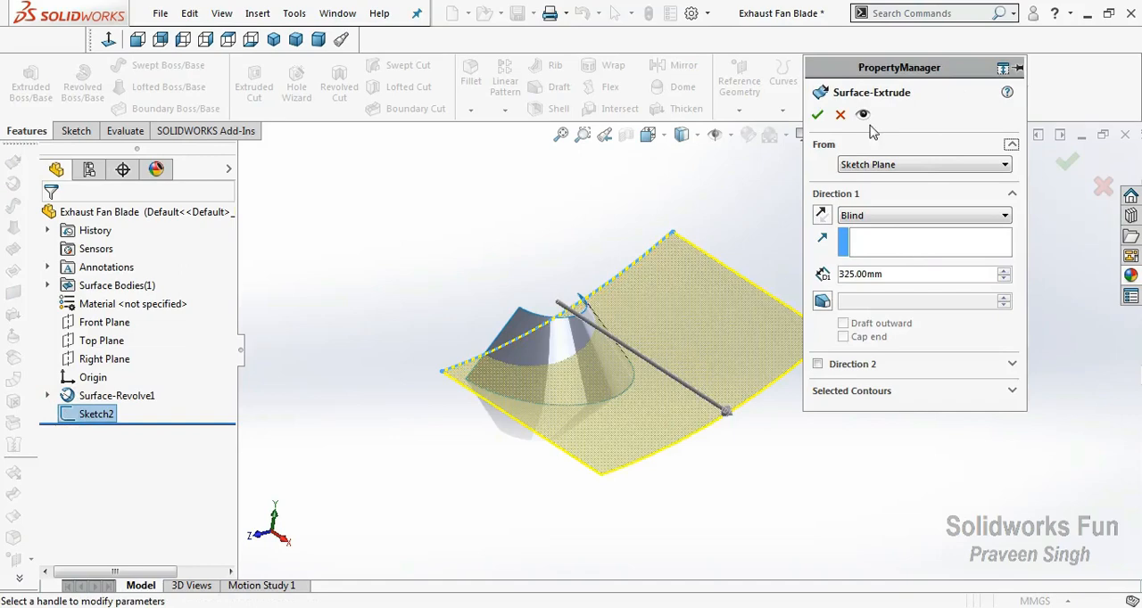
pyautogui.click(817, 115)
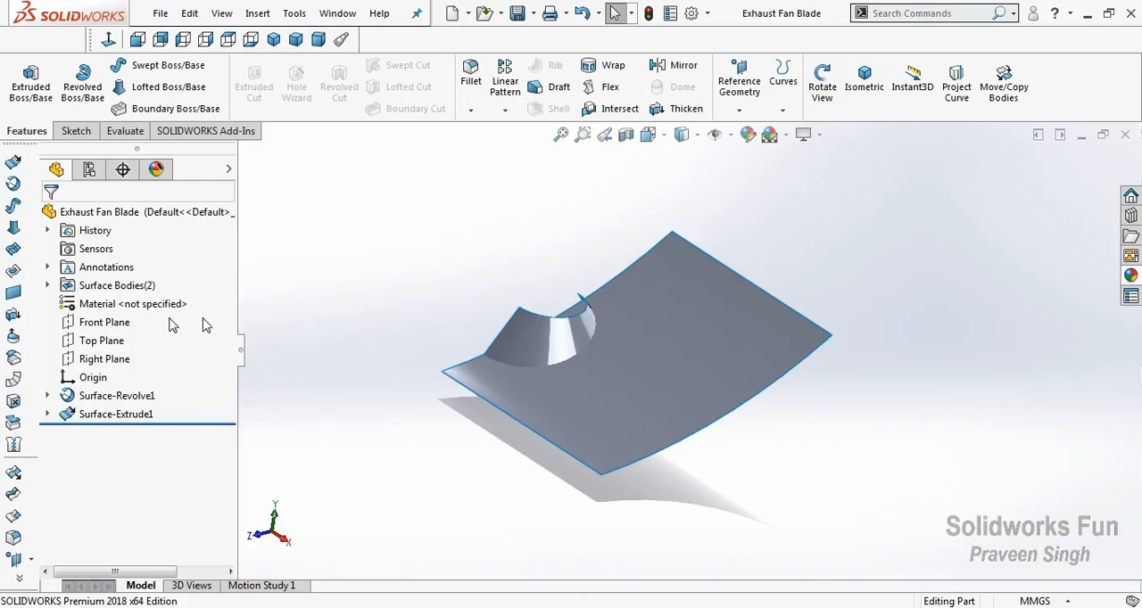
# Trim the half-cone surface with the extruded surface as the trim tool, removing the cone portion above it.
pyautogui.click(14, 496)
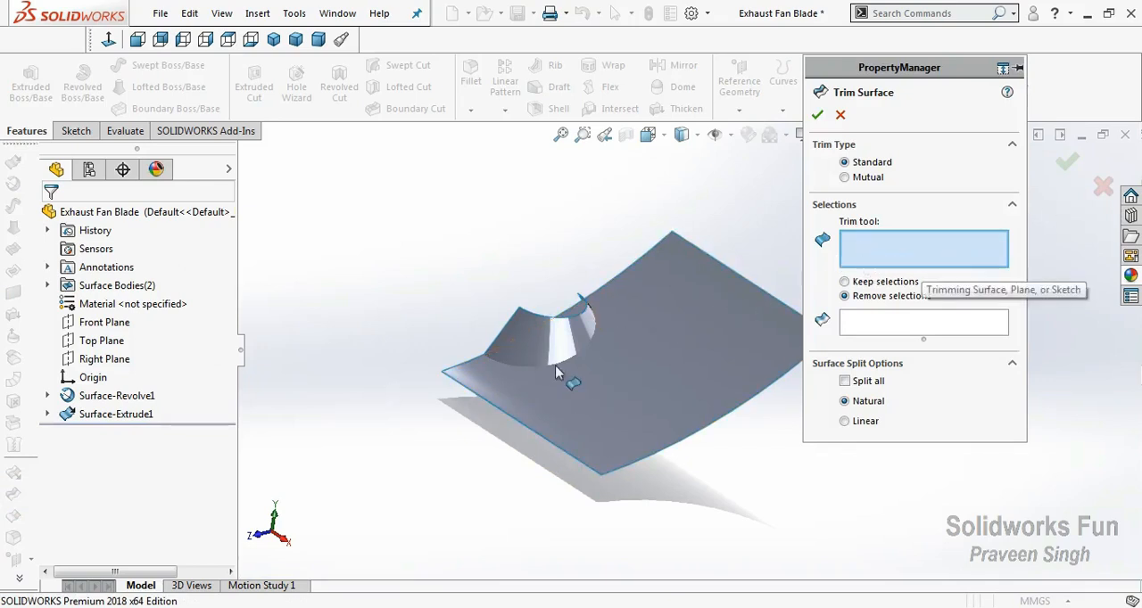
pyautogui.click(134, 414)
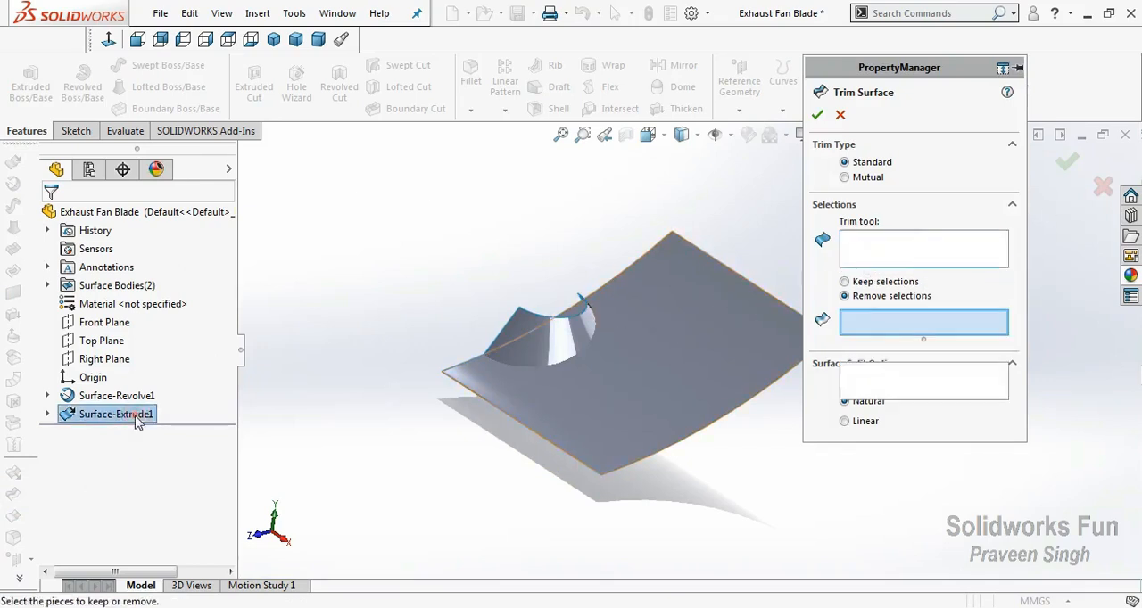
pyautogui.click(560, 340)
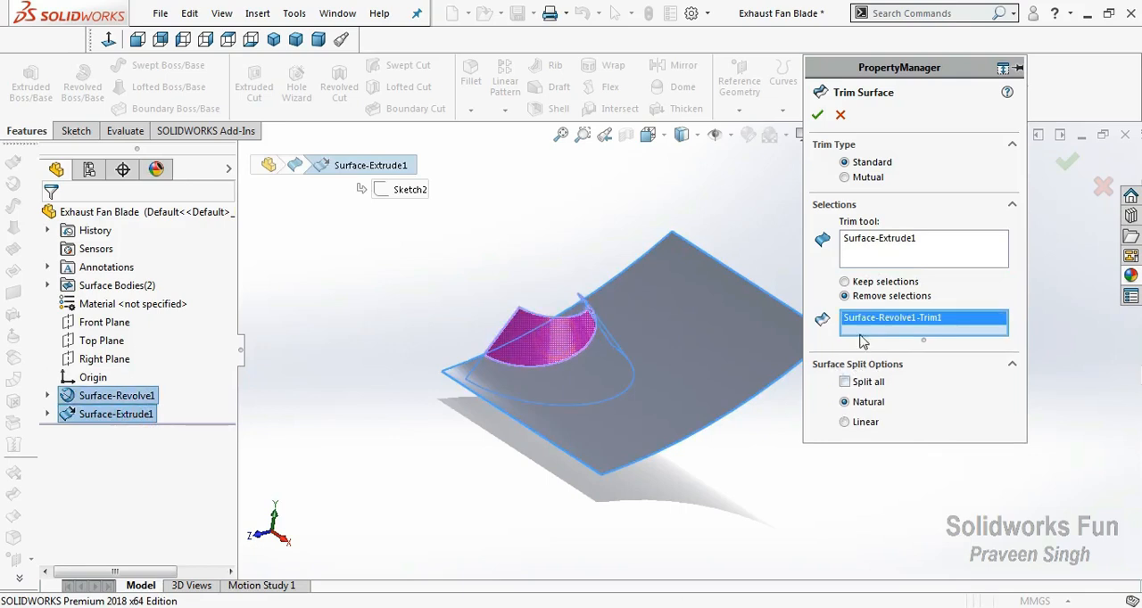
pyautogui.click(817, 115)
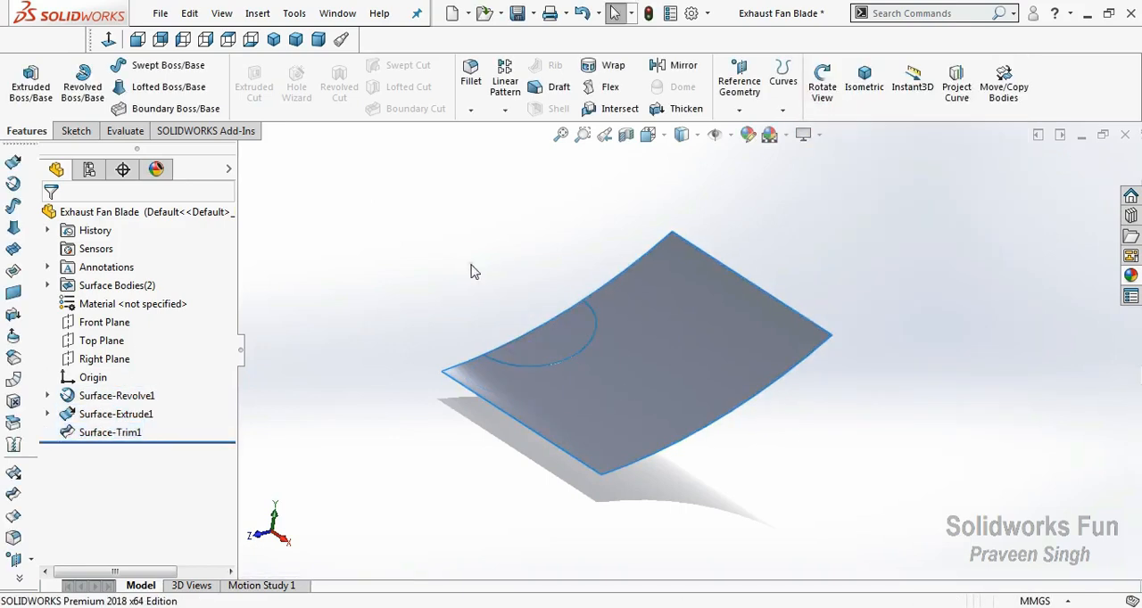
# Edit the half-cone's surface trim to keep the selected upper portion instead of removing it.
pyautogui.click(114, 435)
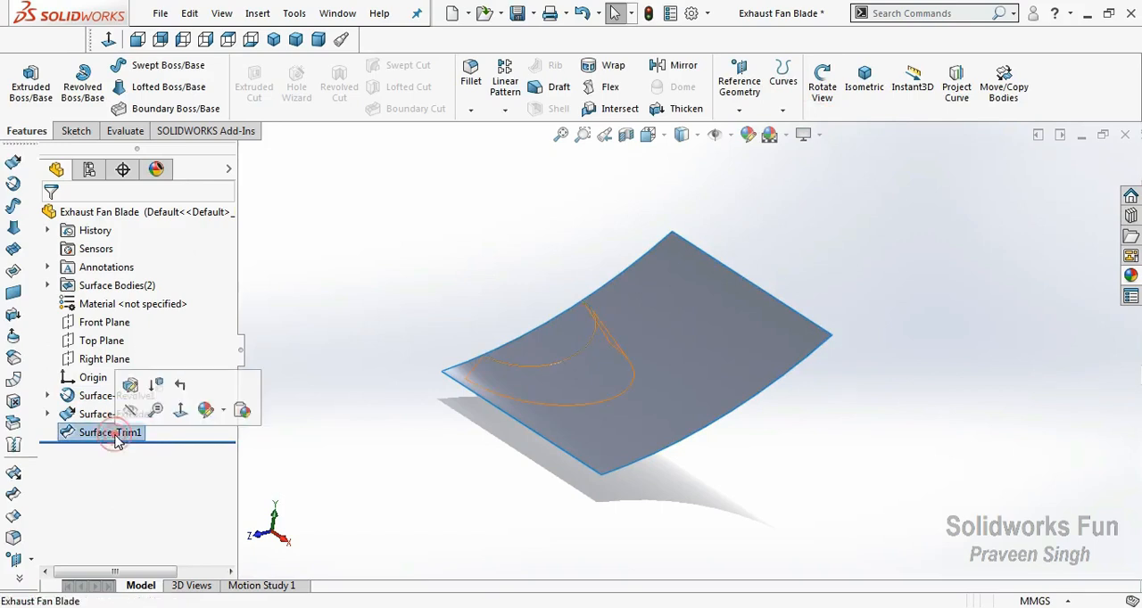
pyautogui.click(94, 380)
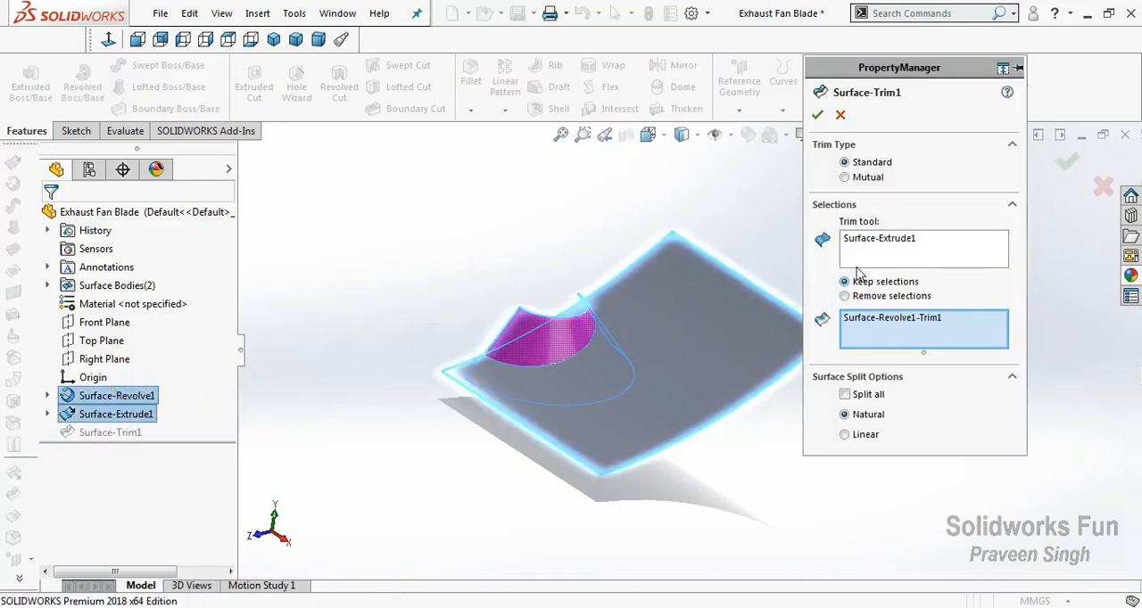
pyautogui.click(817, 115)
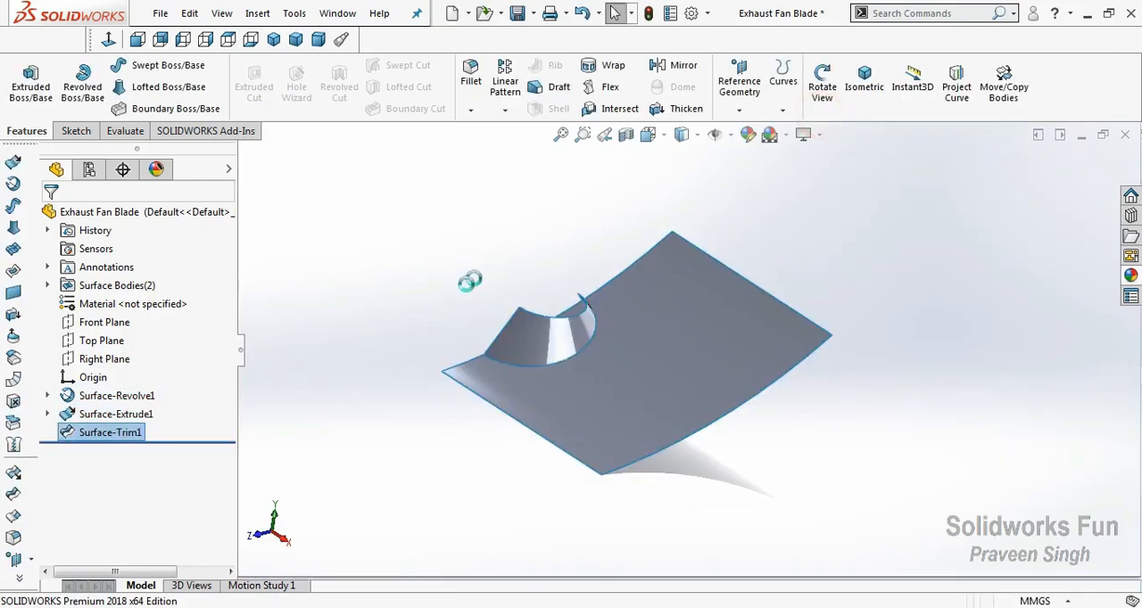
# Trim the extruded surface with the trimmed half-cone as the trim tool, removing the half-round piece inside the cone.
pyautogui.rightClick(467, 279)
pyautogui.click(491, 360)
pyautogui.moveTo(492, 360); pyautogui.dragTo(616, 354)
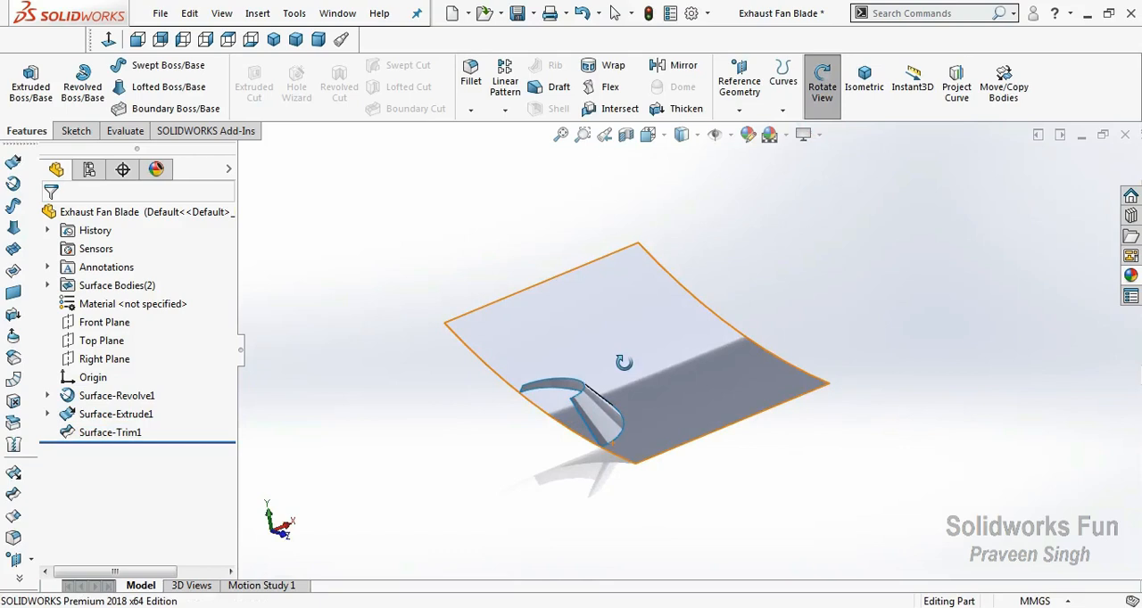
pyautogui.click(16, 498)
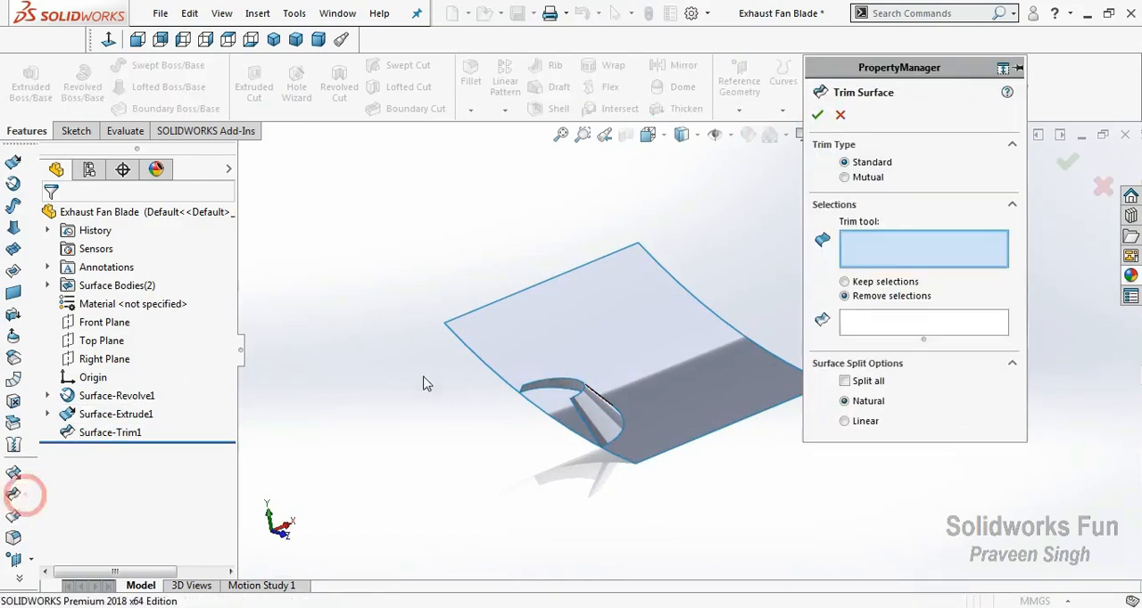
pyautogui.click(584, 422)
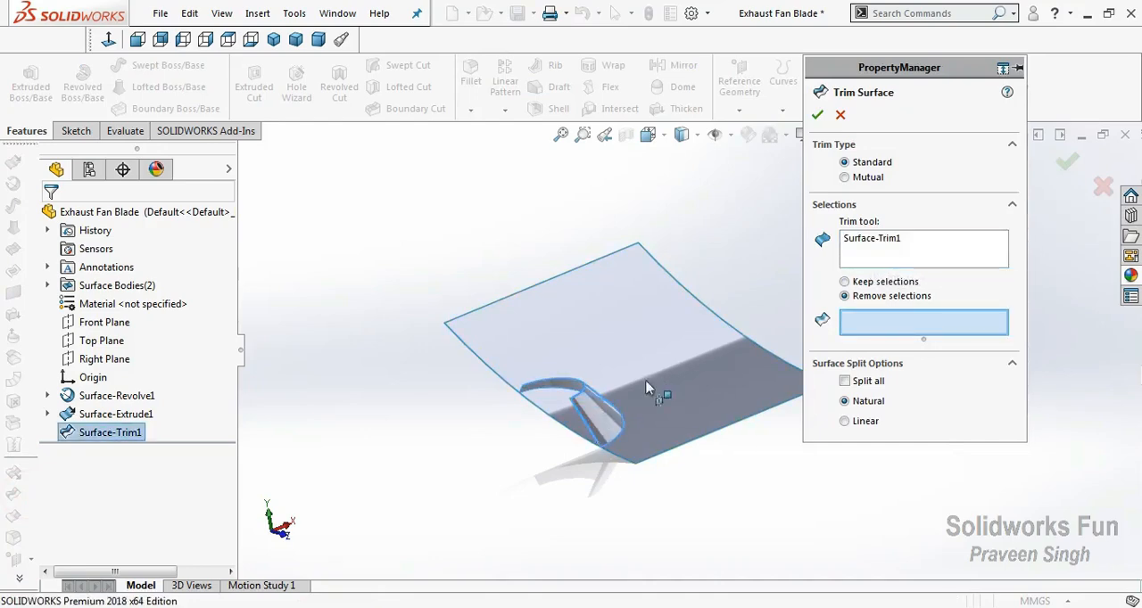
pyautogui.click(557, 406)
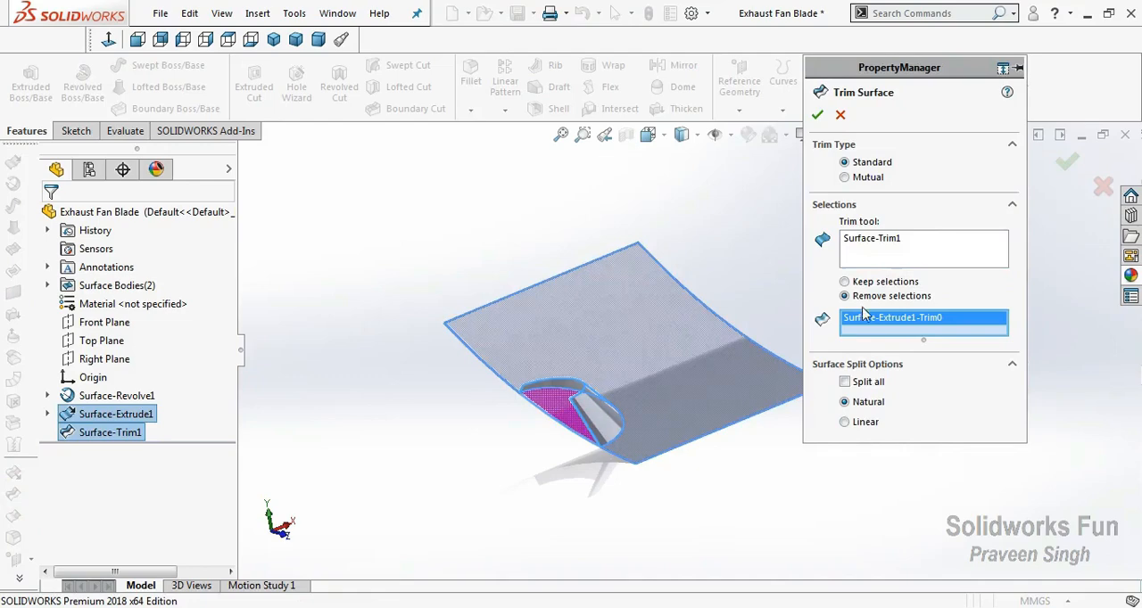
pyautogui.click(817, 114)
pyautogui.click(794, 268)
# Start a new sketch on the Top Plane and view it from the top.
pyautogui.rightClick(751, 308)
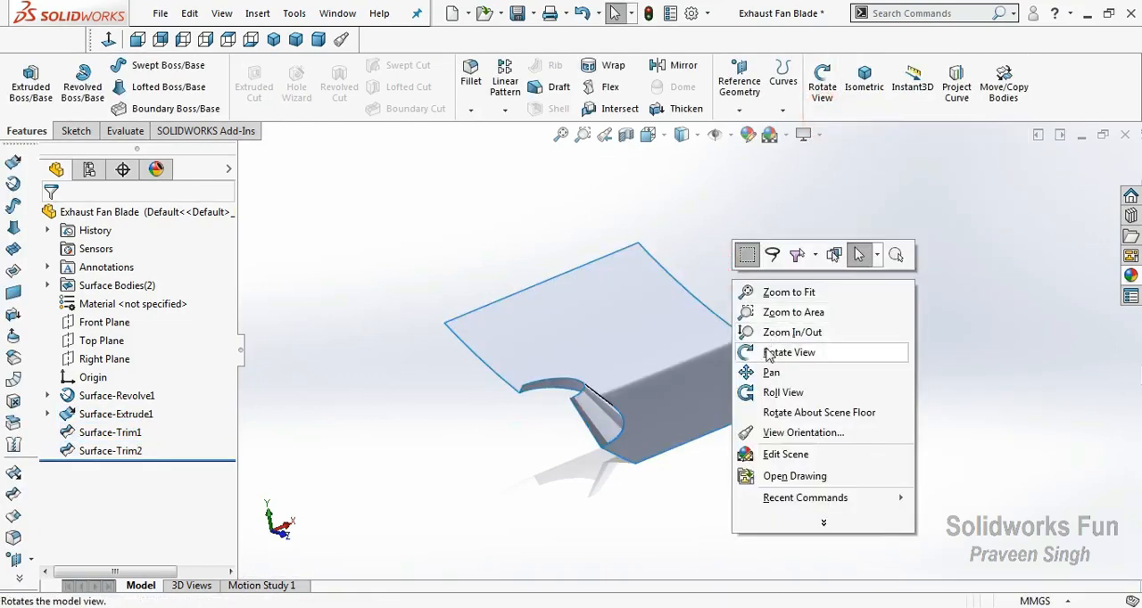
pyautogui.click(765, 347)
pyautogui.moveTo(624, 384); pyautogui.dragTo(541, 435)
pyautogui.scroll(2, 540, 435)
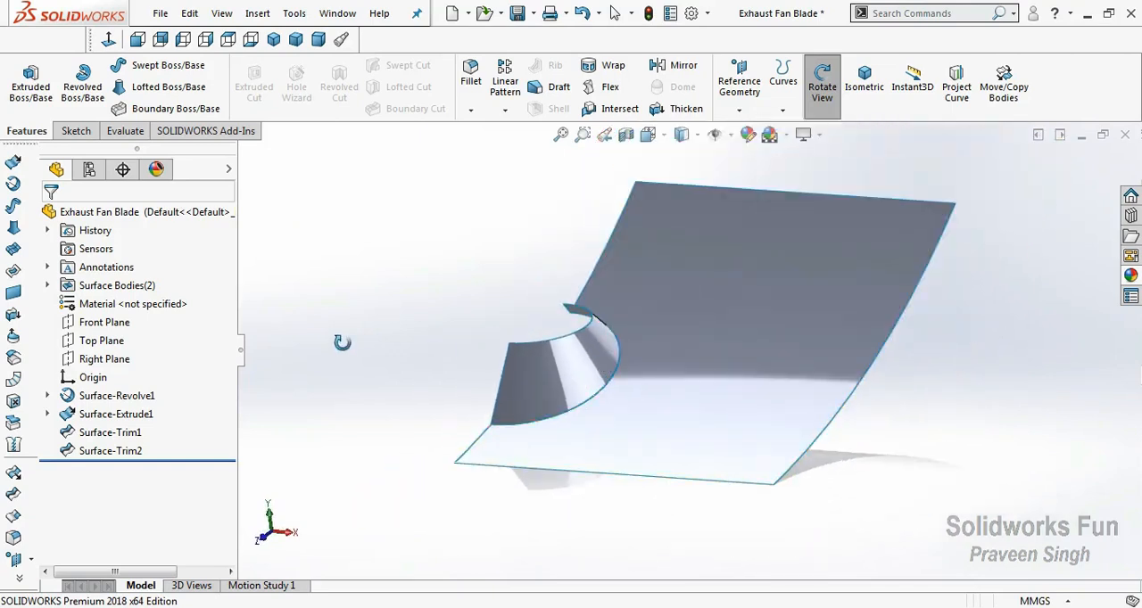
pyautogui.click(119, 347)
pyautogui.click(173, 316)
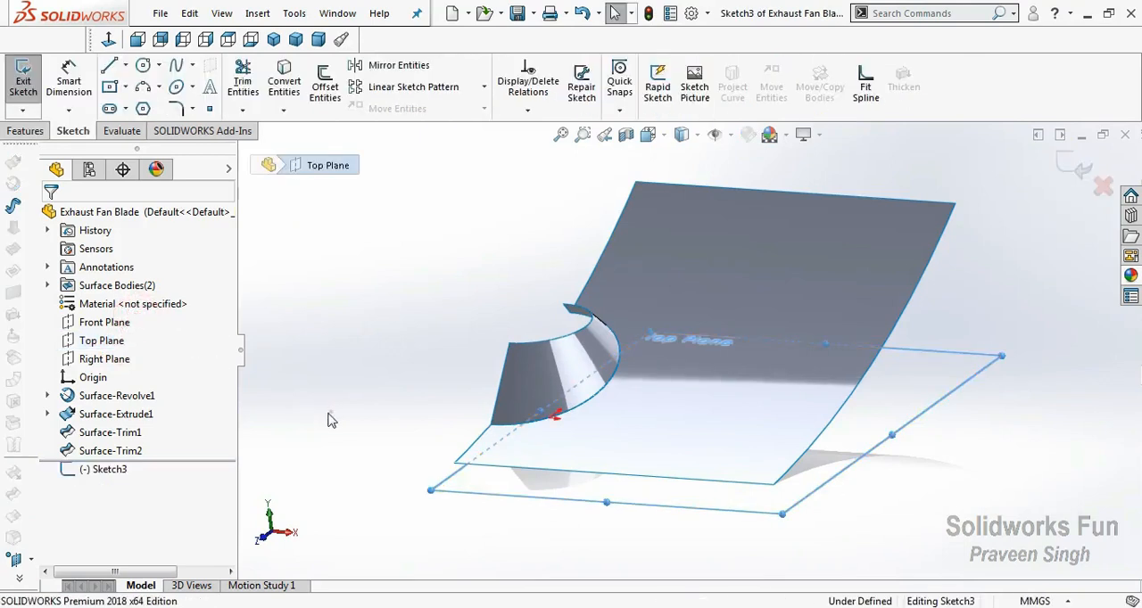
pyautogui.click(265, 514)
pyautogui.click(271, 515)
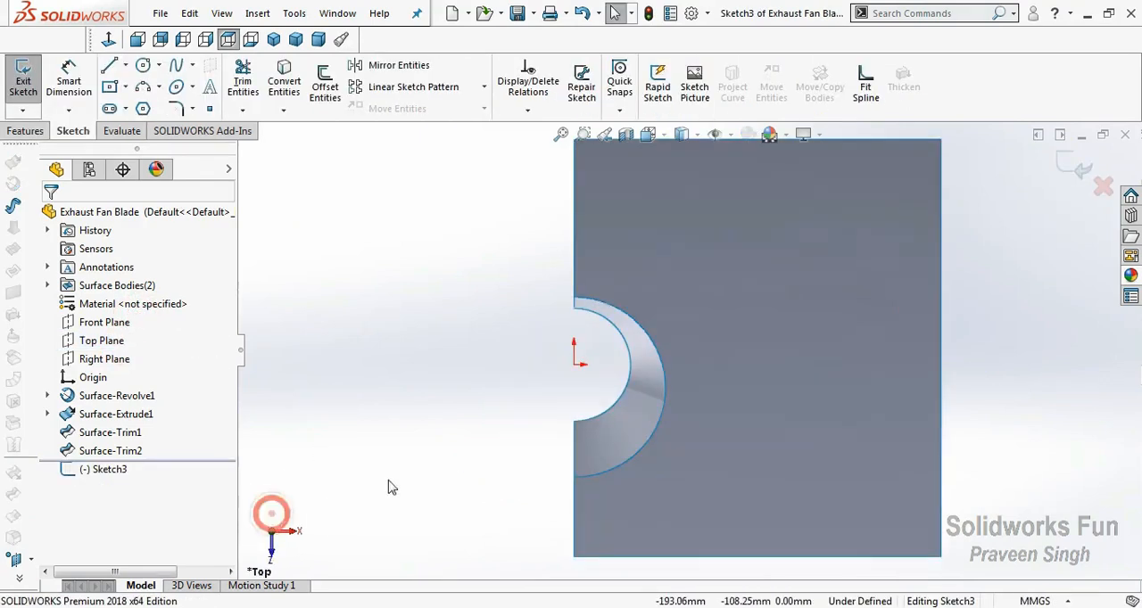
pyautogui.scroll(3, 553, 446)
pyautogui.scroll(-2, 861, 366)
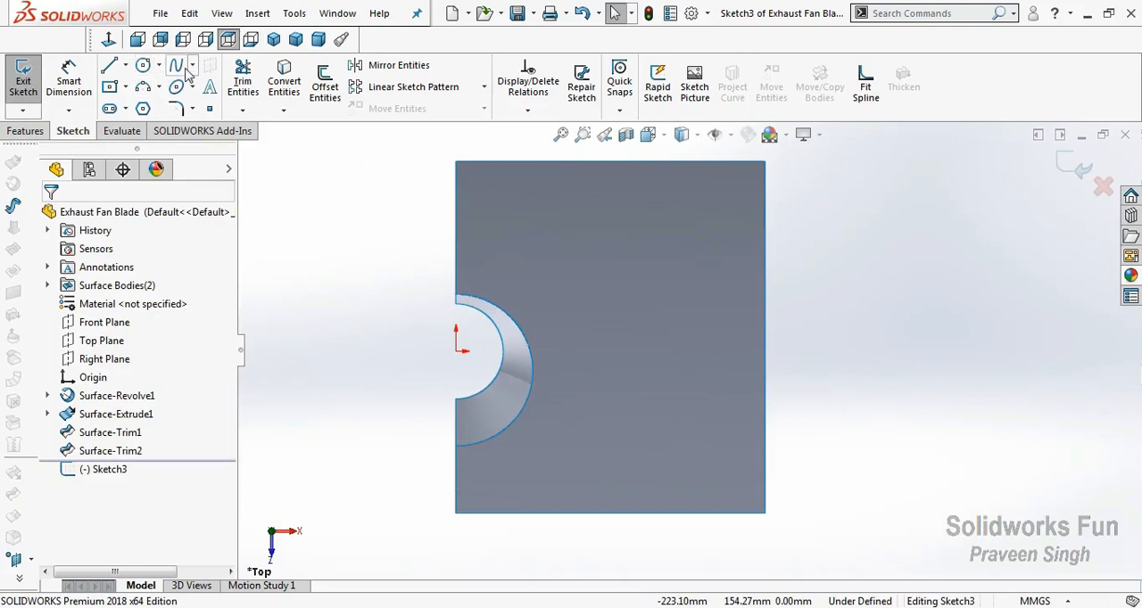
# Sketch a ten-point spline blade outline from the cone's inner rim out near the surface's far edge and back to the rim.
pyautogui.click(183, 72)
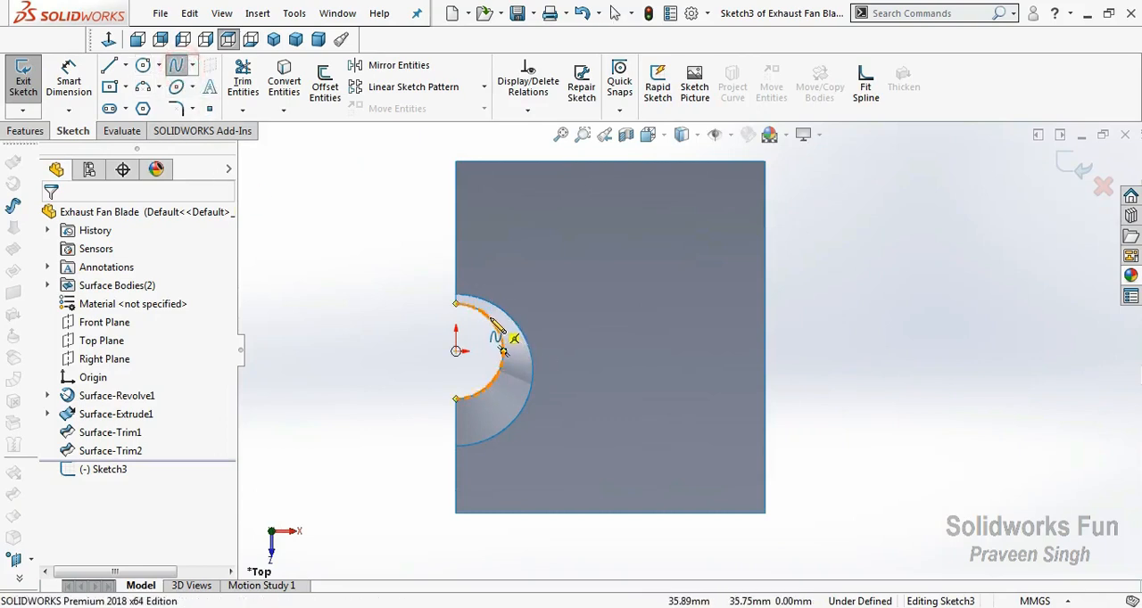
pyautogui.click(491, 317)
pyautogui.scroll(-1, 583, 305)
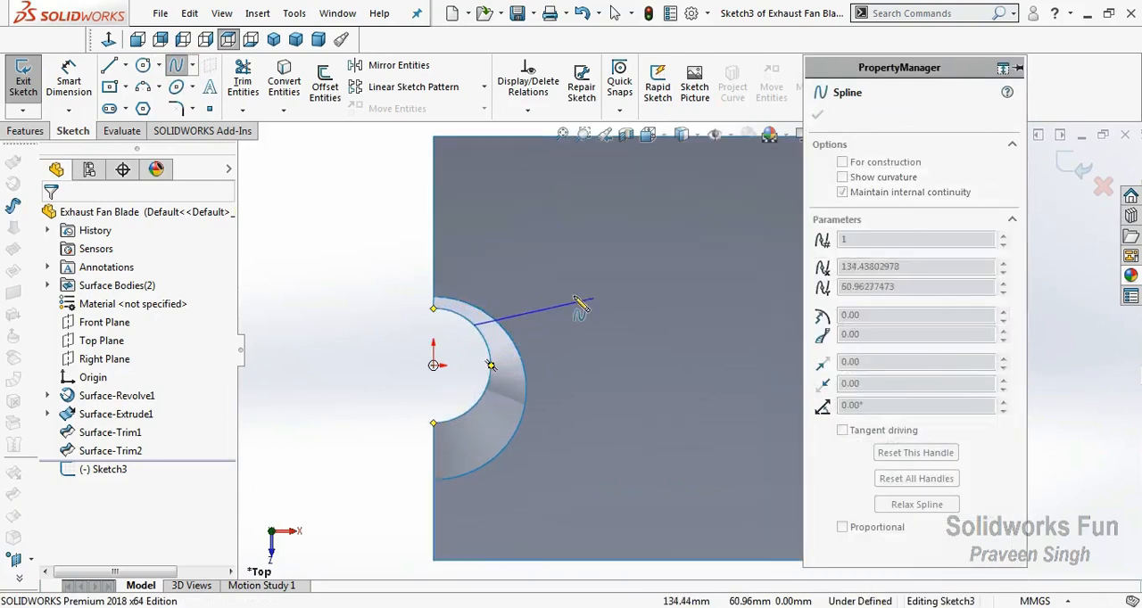
pyautogui.click(528, 314)
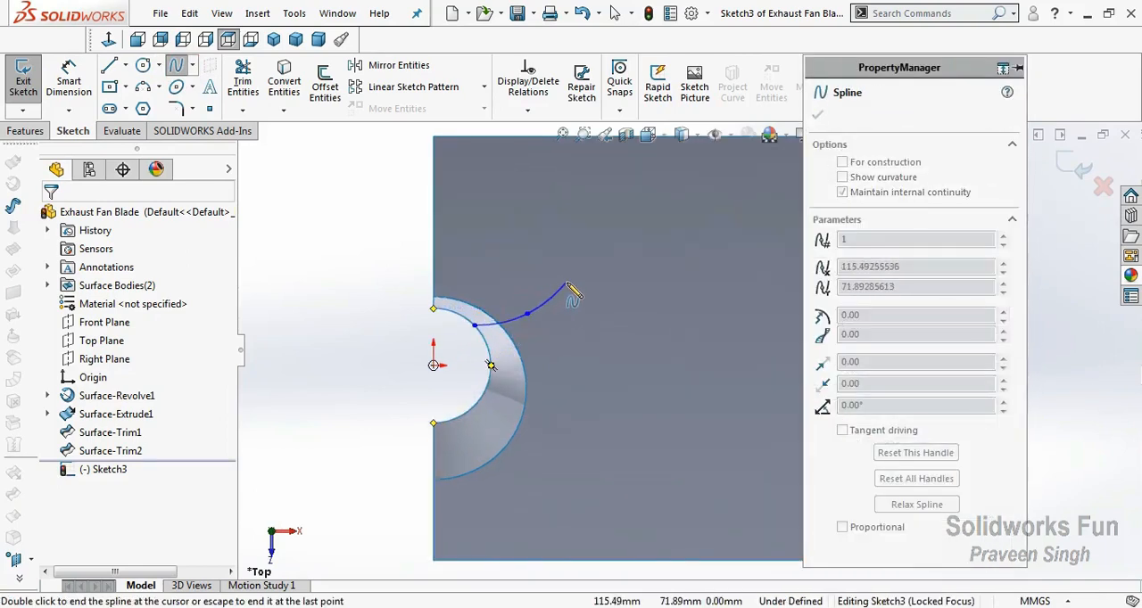
pyautogui.click(568, 283)
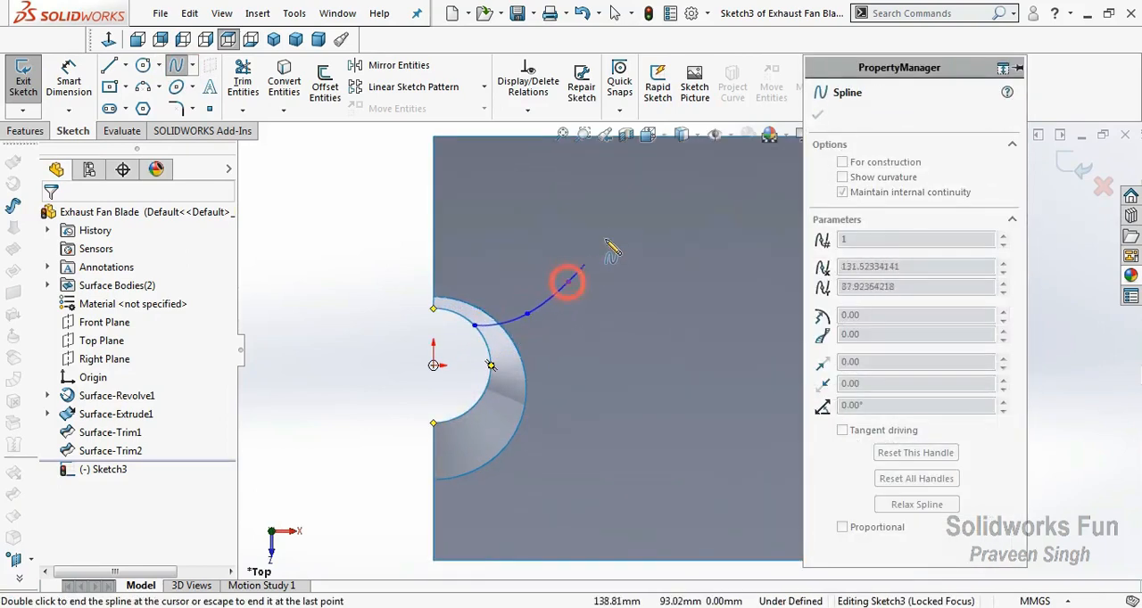
pyautogui.click(644, 208)
pyautogui.click(785, 198)
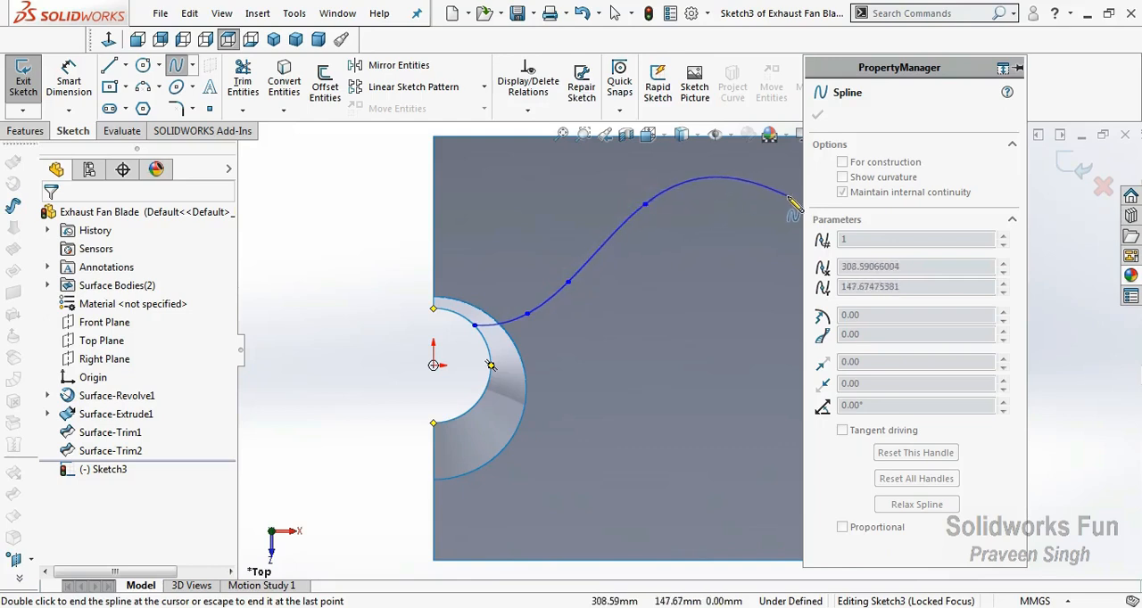
pyautogui.scroll(1, 747, 261)
pyautogui.scroll(2, 756, 276)
pyautogui.scroll(-2, 731, 352)
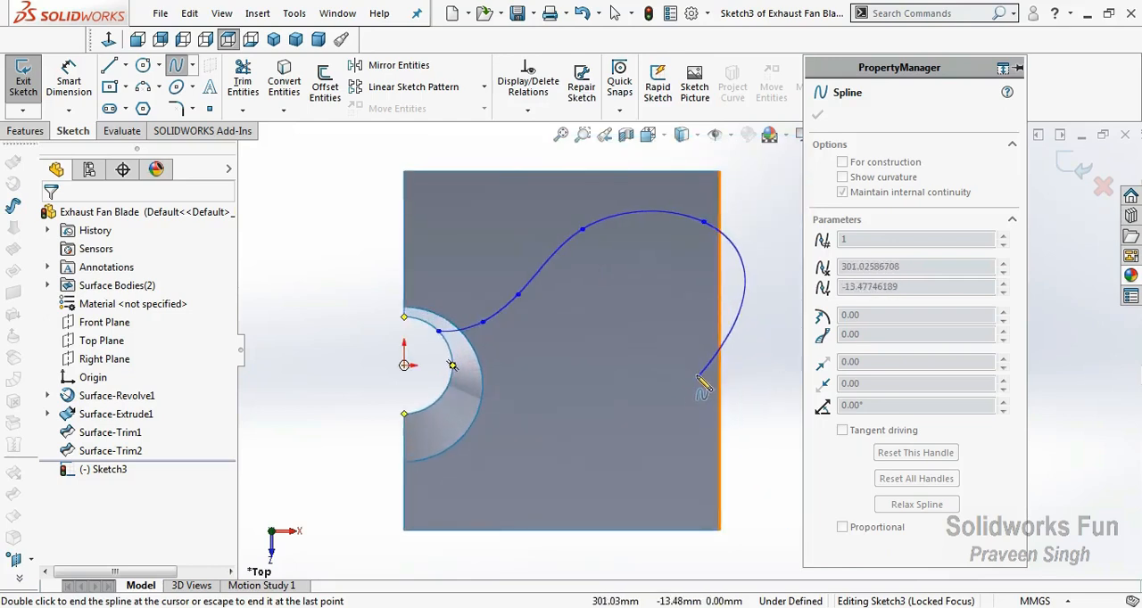
pyautogui.click(700, 367)
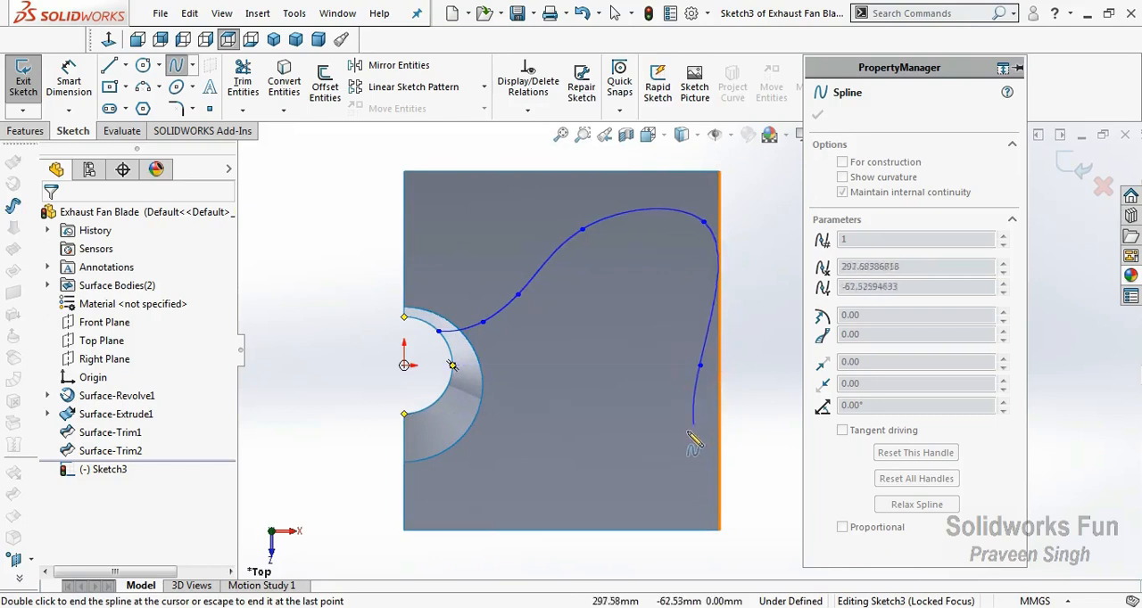
pyautogui.click(664, 481)
pyautogui.click(590, 479)
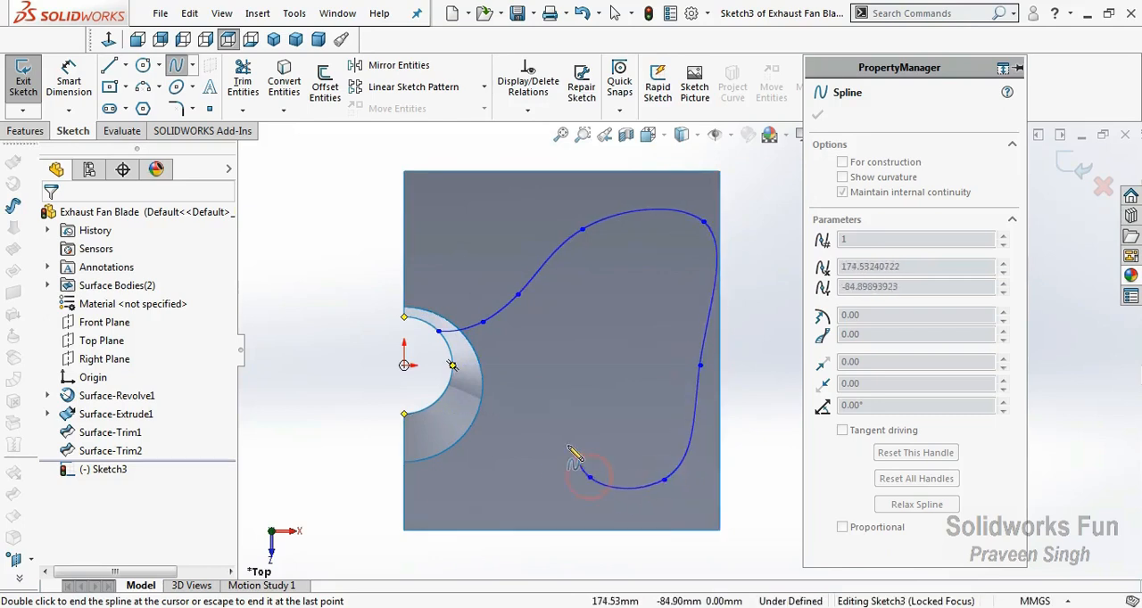
pyautogui.click(522, 432)
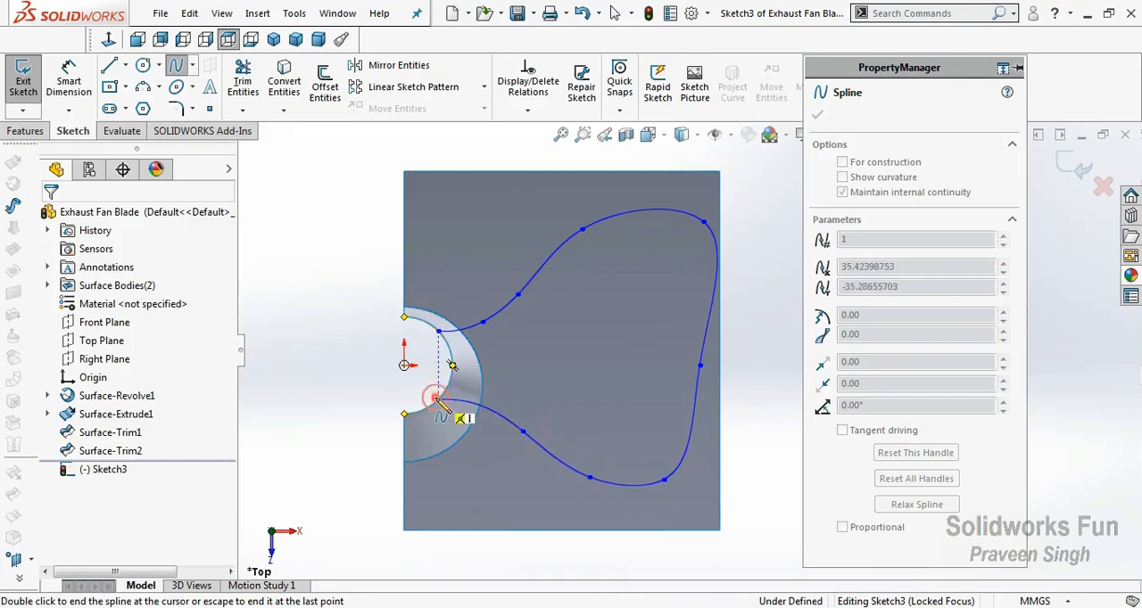
pyautogui.doubleClick(437, 399)
pyautogui.press('Escape')
# Add a vertical relation between the spline's two endpoints on the cone's inner rim.
pyautogui.click(438, 398)
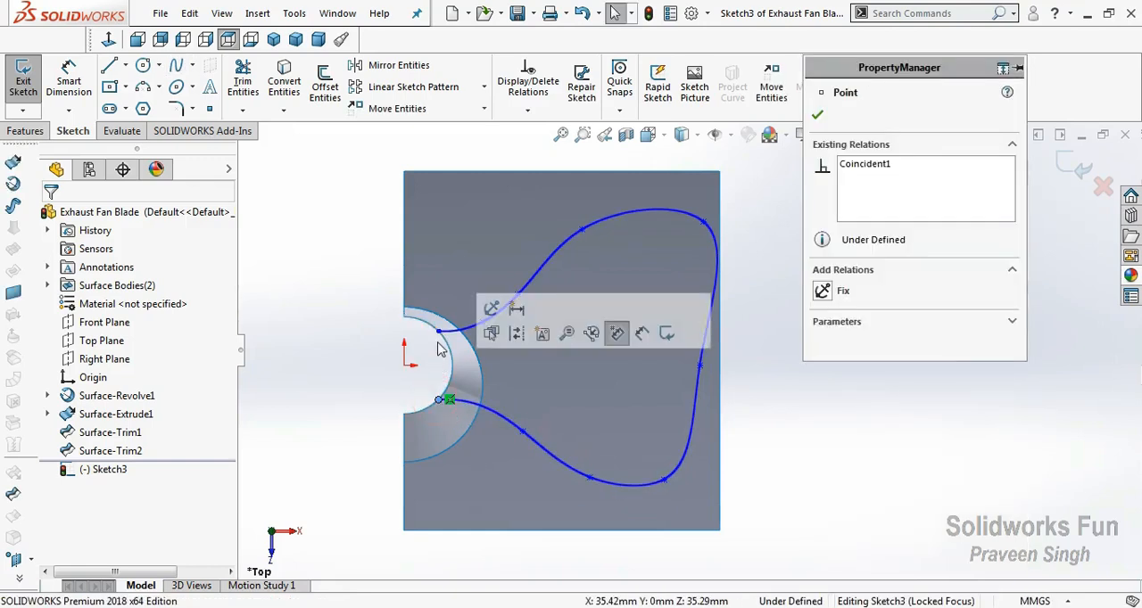
pyautogui.keyDown('ctrl'); pyautogui.click(437, 331); pyautogui.keyUp('ctrl')
pyautogui.click(510, 256)
pyautogui.click(376, 275)
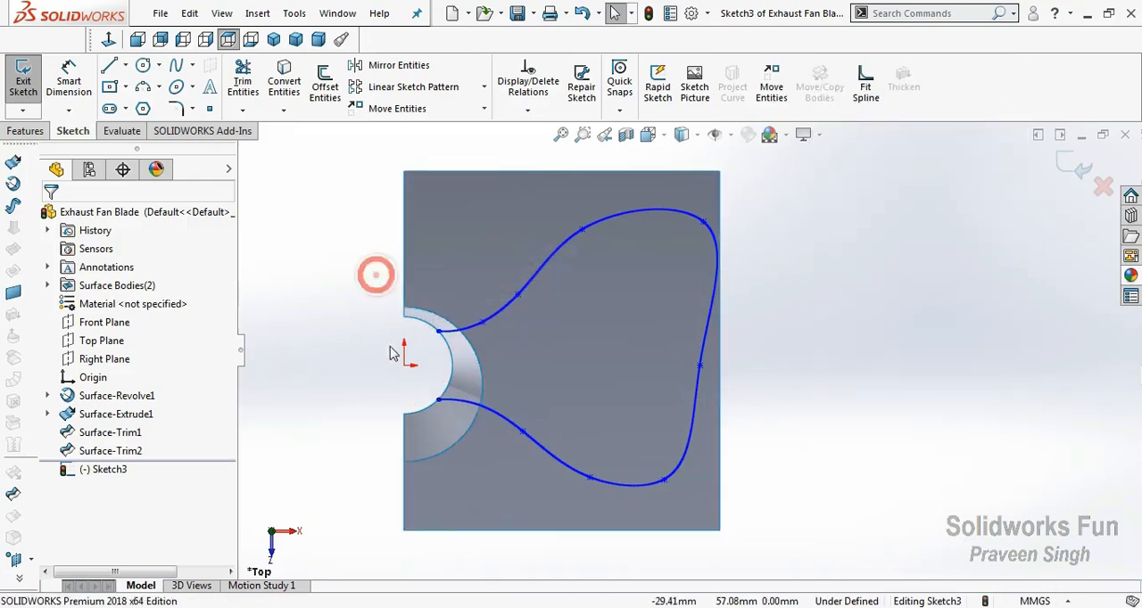
# Draw a vertical construction line between the spline's two endpoints on the cone's inner rim.
pyautogui.scroll(-1, 314, 346)
pyautogui.click(125, 65)
pyautogui.click(142, 107)
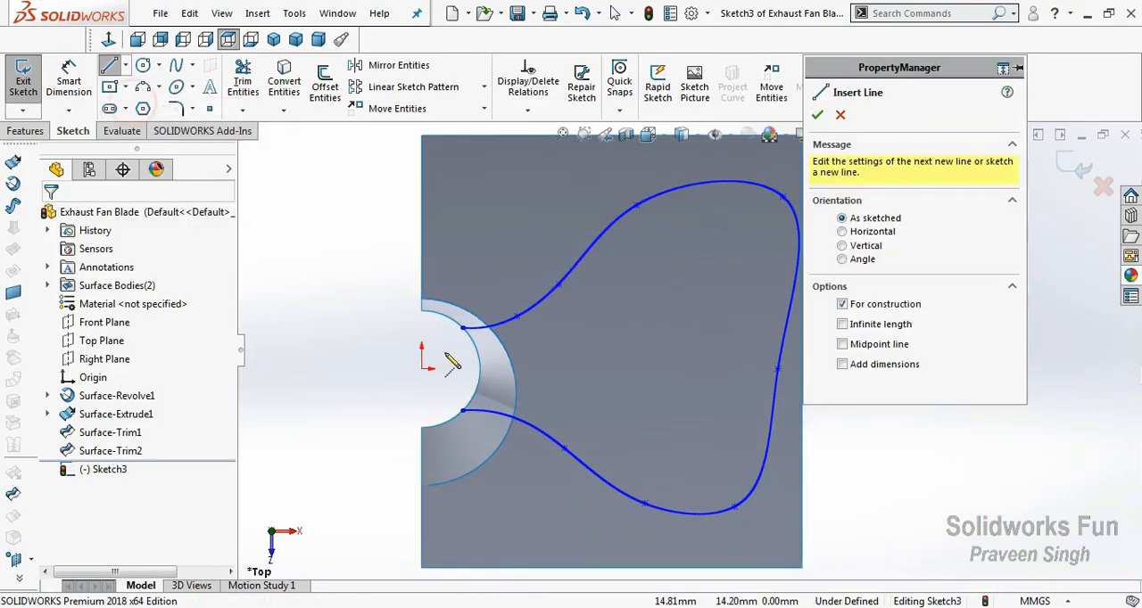
pyautogui.click(462, 328)
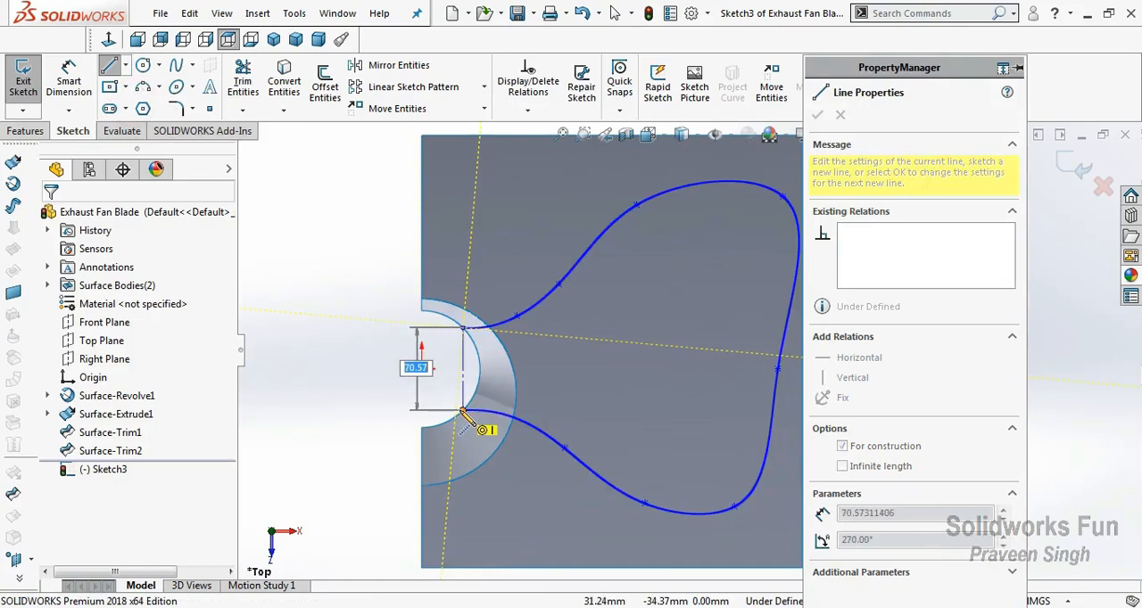
pyautogui.click(462, 411)
pyautogui.press('Escape')
pyautogui.click(461, 394)
pyautogui.click(399, 394)
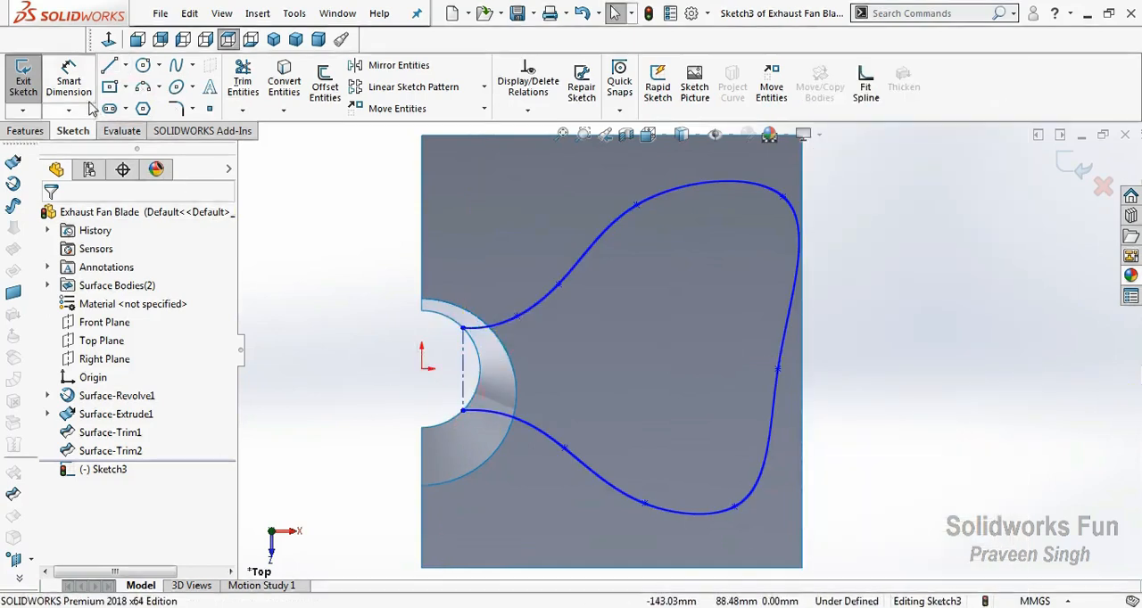
# Dimension the construction line 33 mm from the origin.
pyautogui.click(69, 81)
pyautogui.click(423, 367)
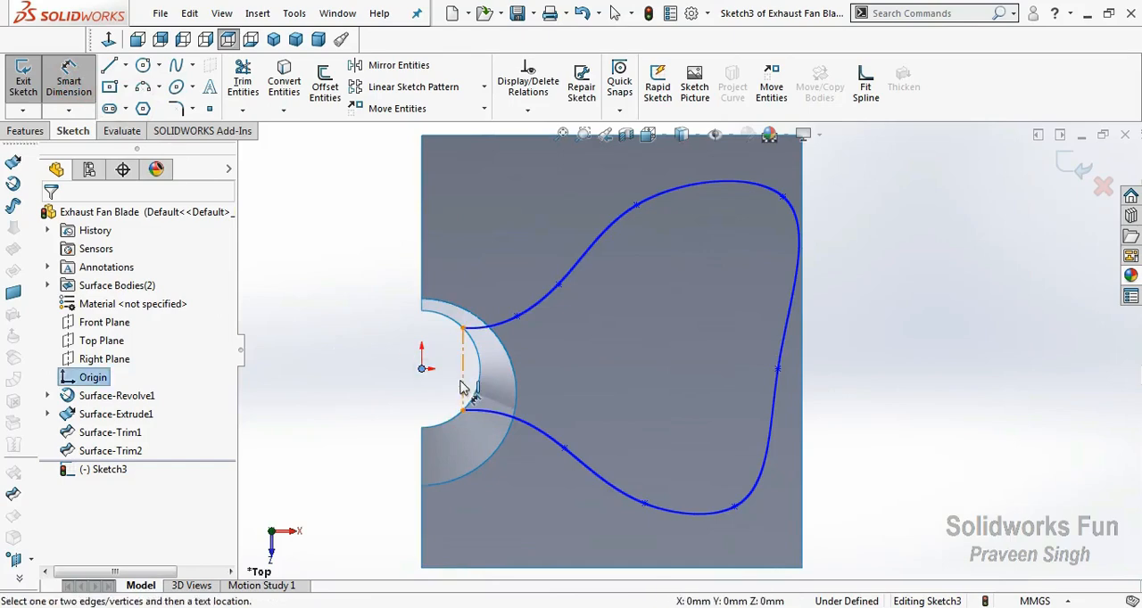
pyautogui.click(462, 387)
pyautogui.click(444, 403)
pyautogui.click(372, 389)
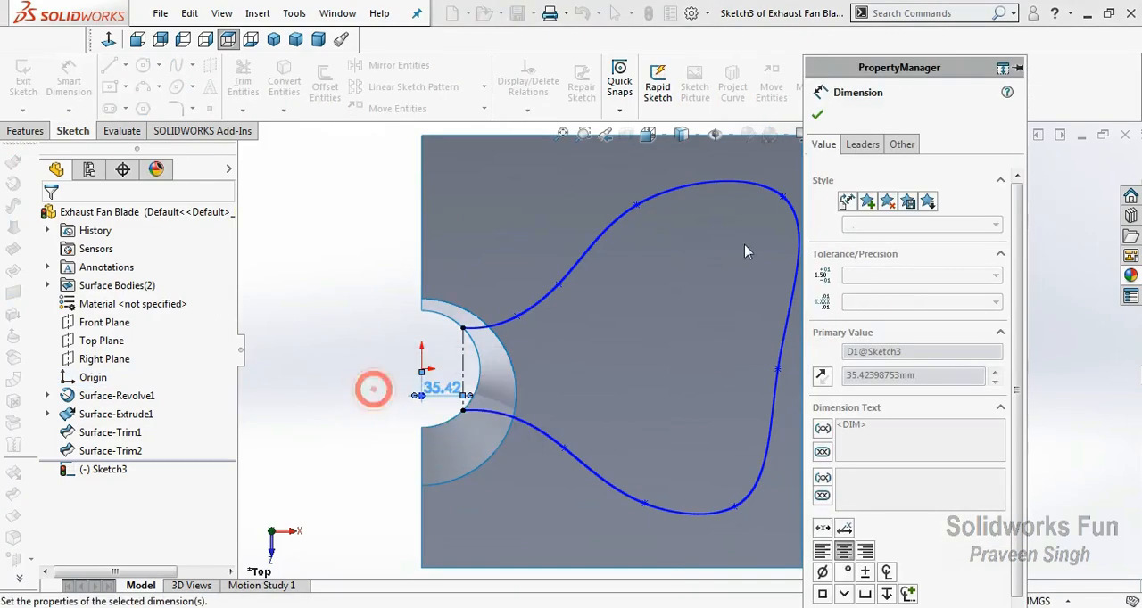
pyautogui.click(818, 116)
pyautogui.scroll(3, 756, 383)
pyautogui.scroll(-2, 755, 339)
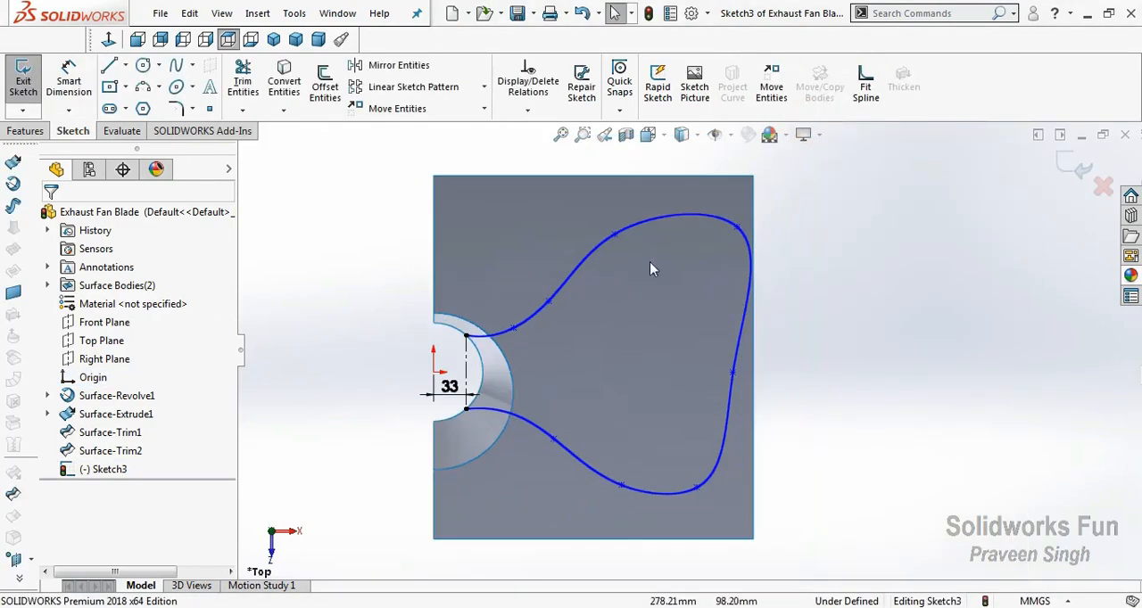
# Reshape the upper lobe of the blade spline by moving its two top points, pulling the outer one in from the surface's far edge.
pyautogui.moveTo(615, 235); pyautogui.dragTo(573, 242)
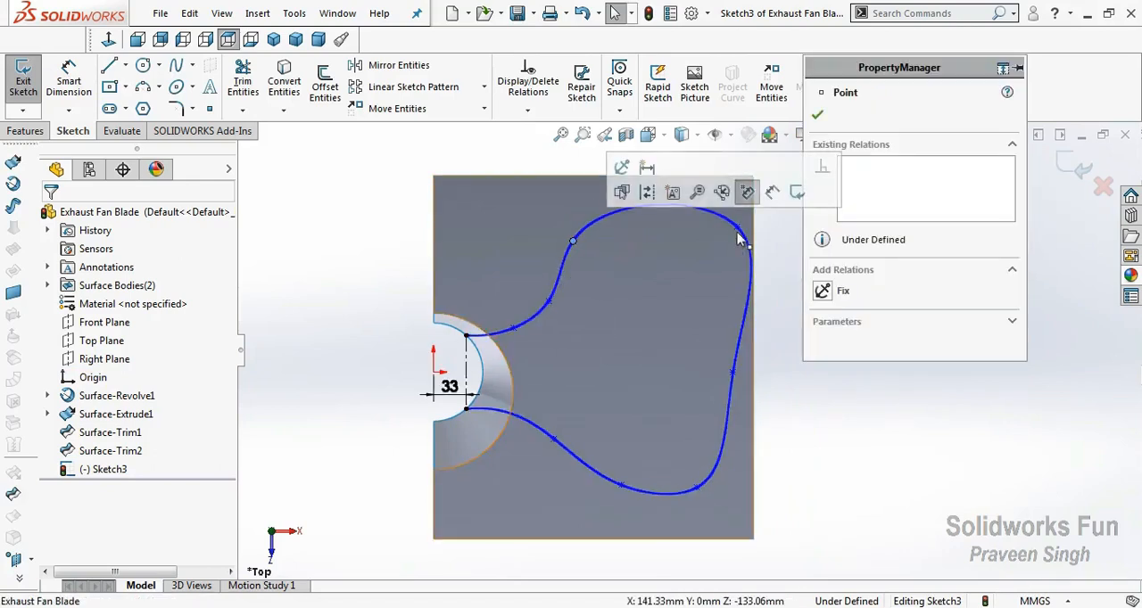
pyautogui.moveTo(737, 229); pyautogui.dragTo(687, 237)
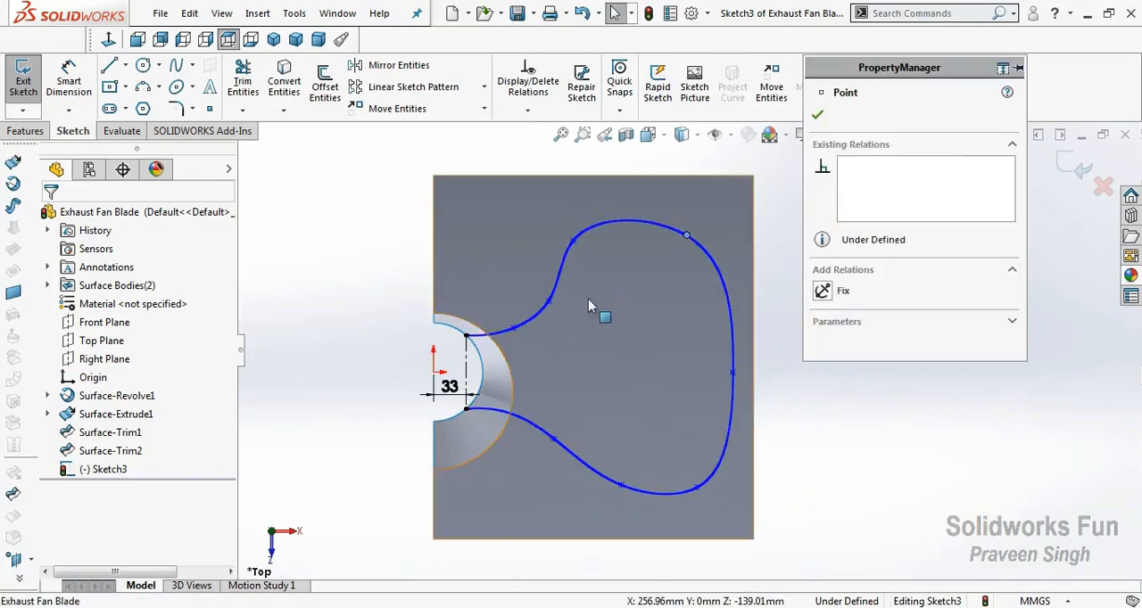
pyautogui.moveTo(571, 241); pyautogui.dragTo(598, 235)
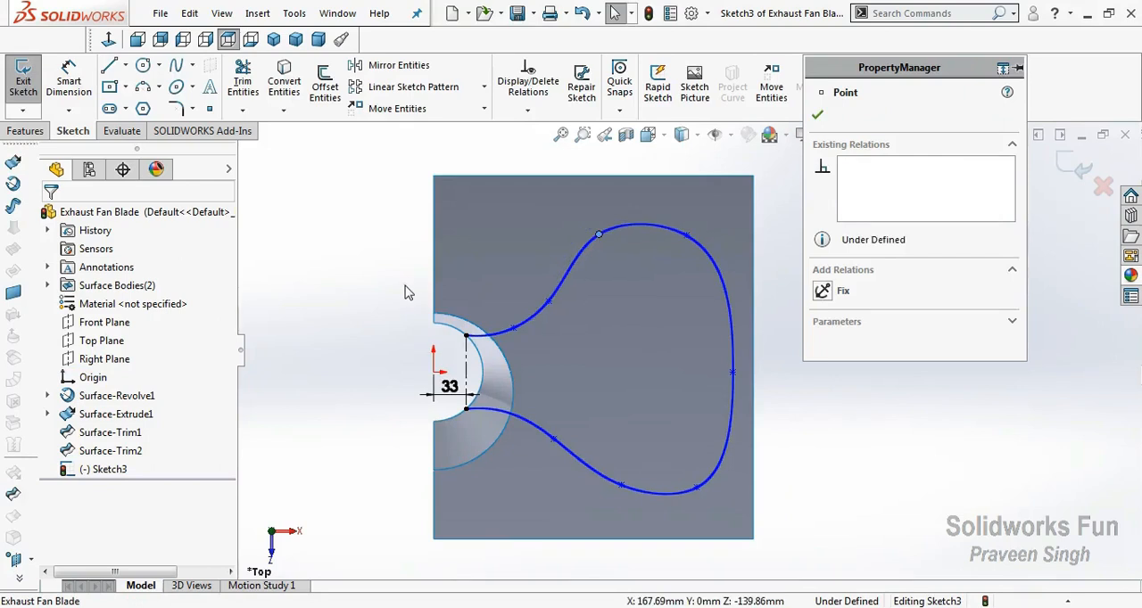
pyautogui.click(404, 290)
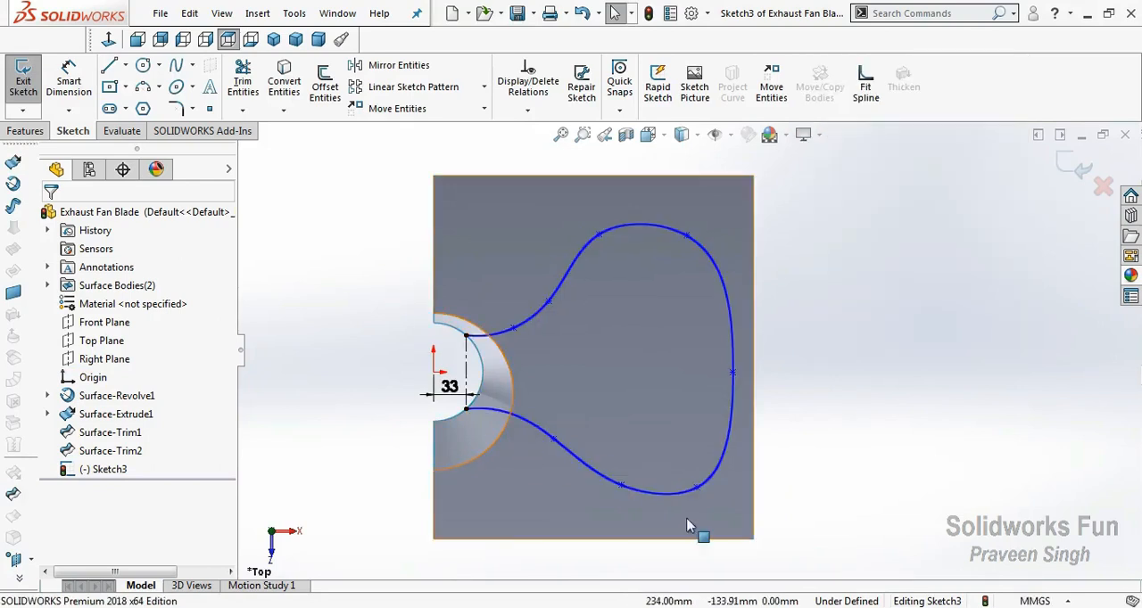
# Round the lower lobe by shifting its two spline points toward the hub, lower the upper lobe's hub-side point slightly, and exit the sketch.
pyautogui.moveTo(697, 490); pyautogui.dragTo(603, 475)
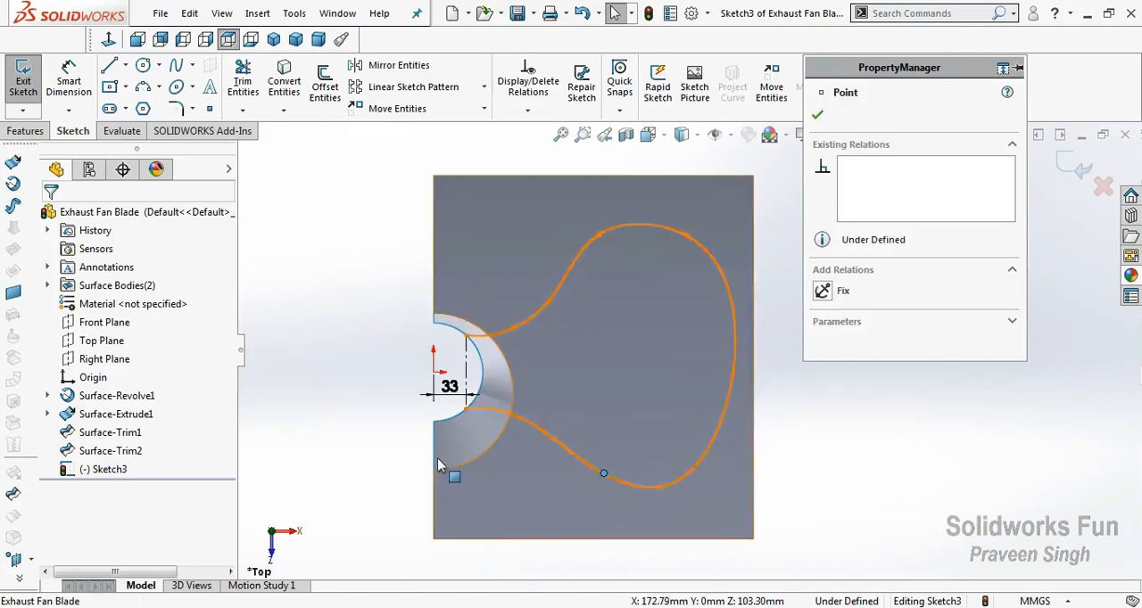
pyautogui.click(356, 436)
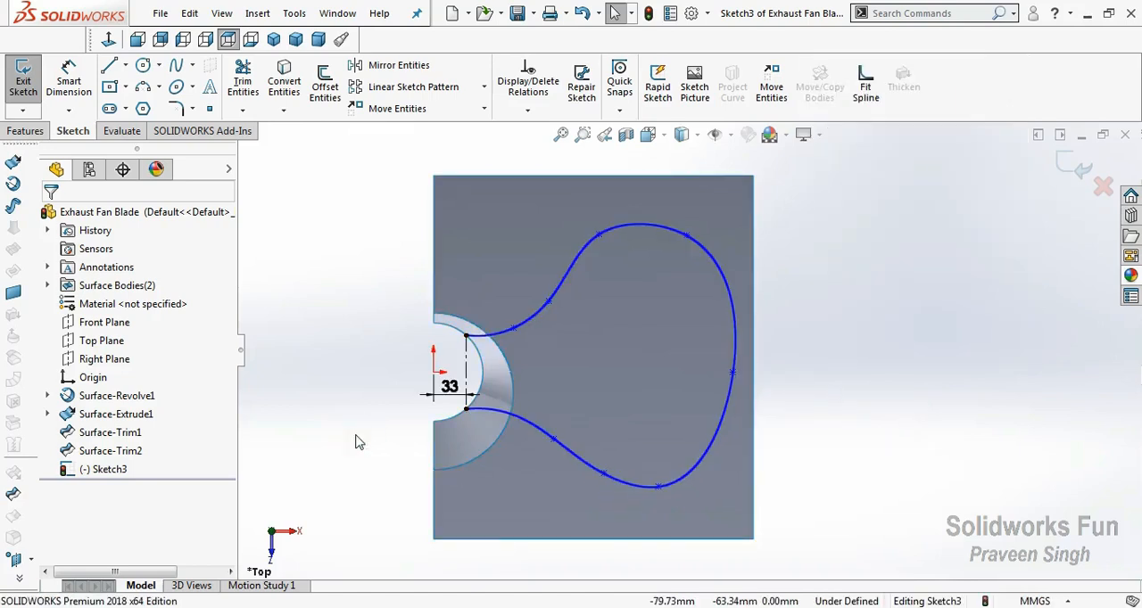
pyautogui.moveTo(591, 237); pyautogui.dragTo(584, 256)
pyautogui.click(394, 285)
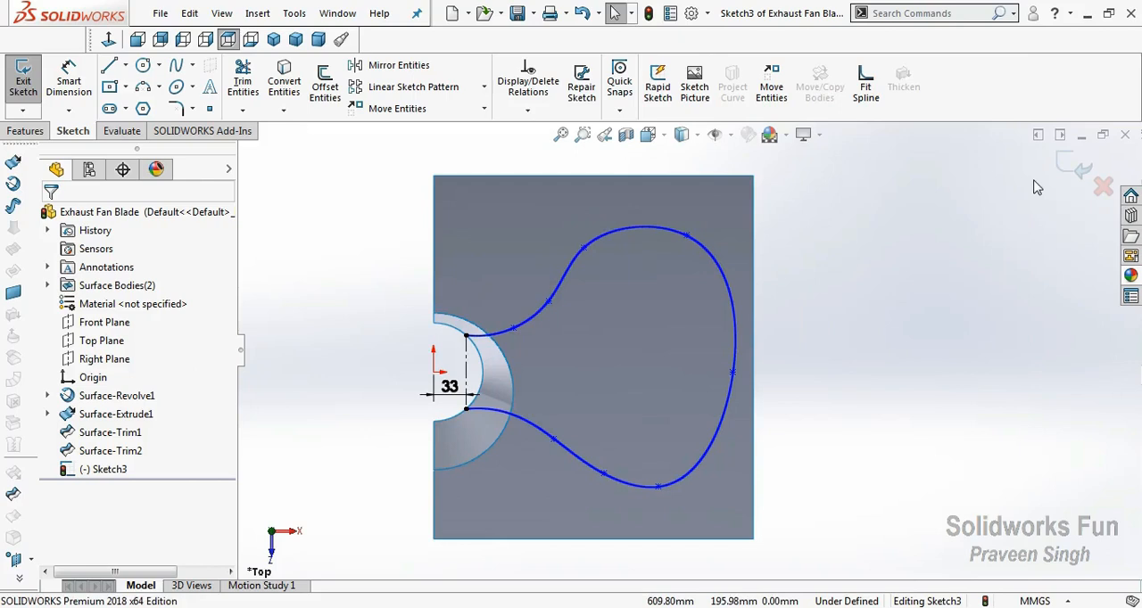
pyautogui.click(1063, 168)
pyautogui.click(912, 299)
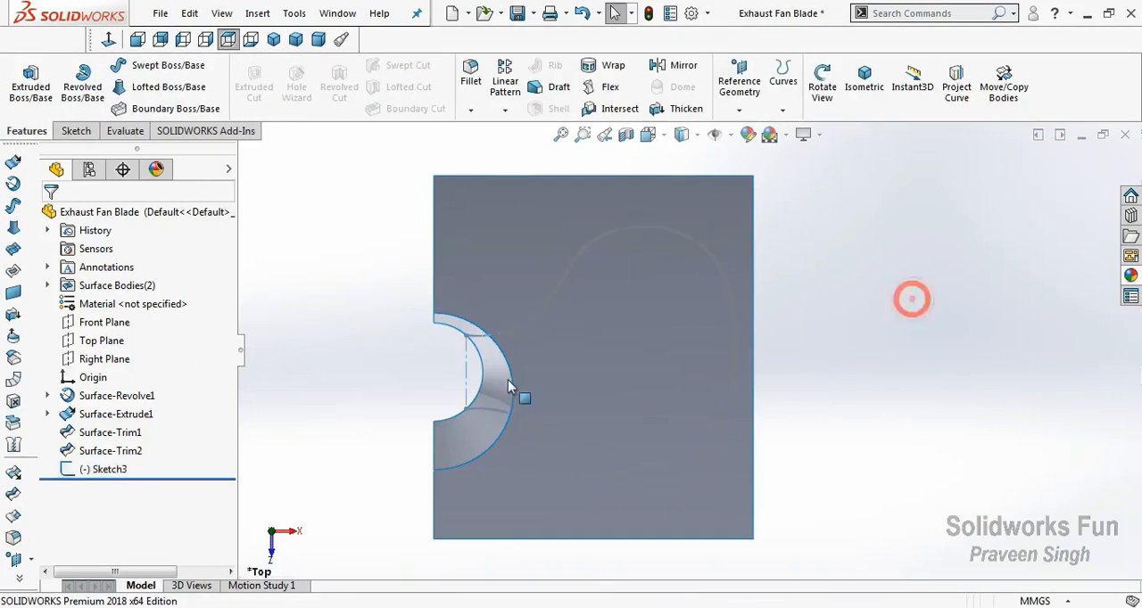
# Reopen the blade outline sketch, nudge the lower spline point nearest the hub, and exit the sketch.
pyautogui.rightClick(378, 298)
pyautogui.click(397, 373)
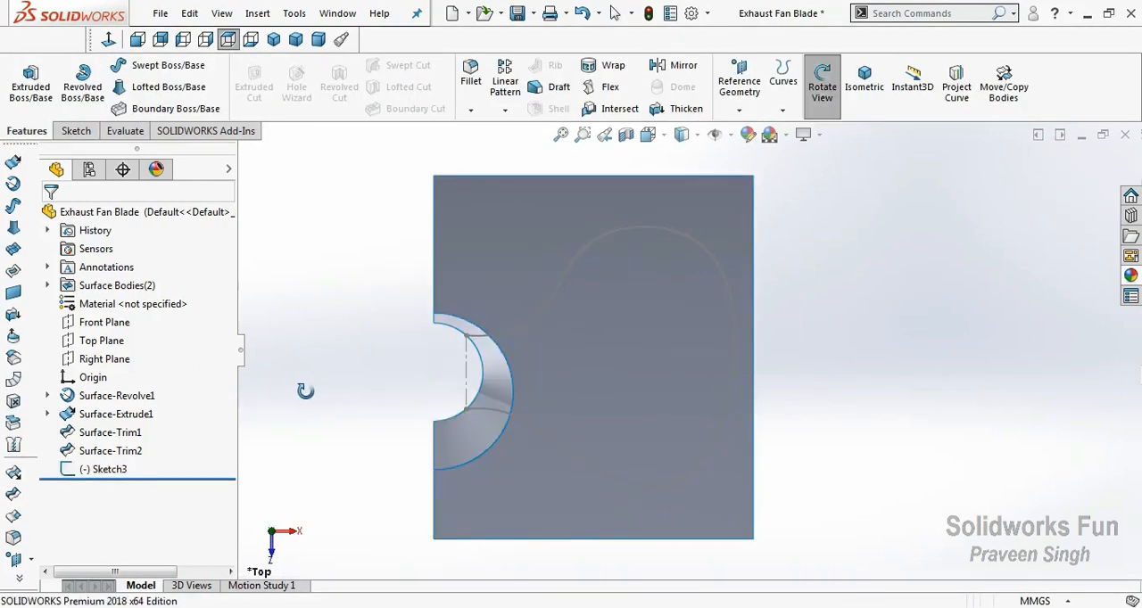
pyautogui.click(101, 470)
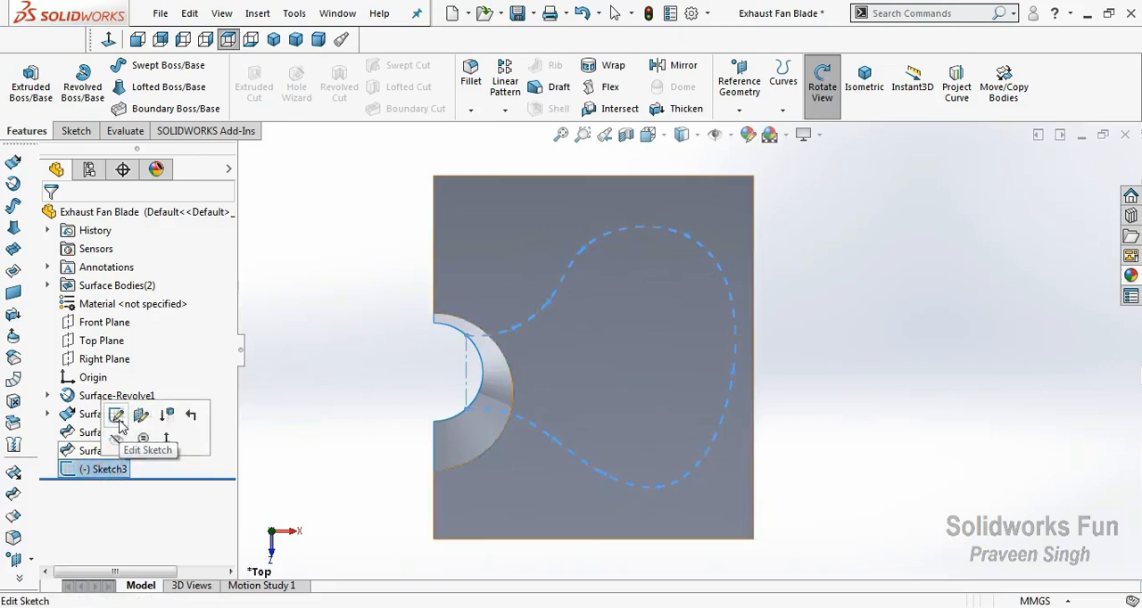
pyautogui.click(116, 415)
pyautogui.click(553, 442)
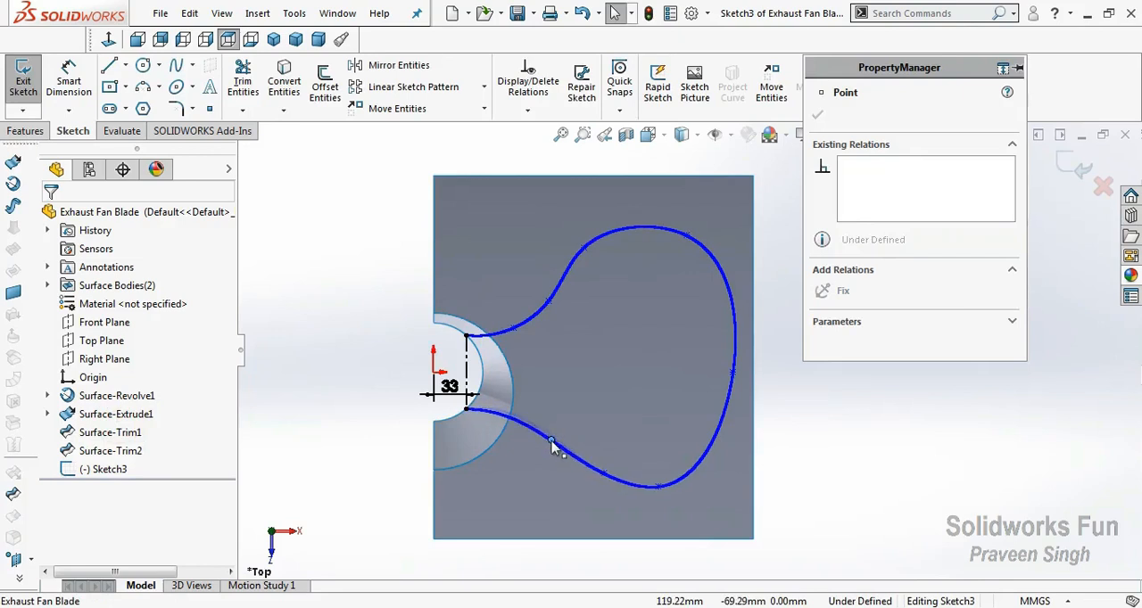
pyautogui.click(368, 444)
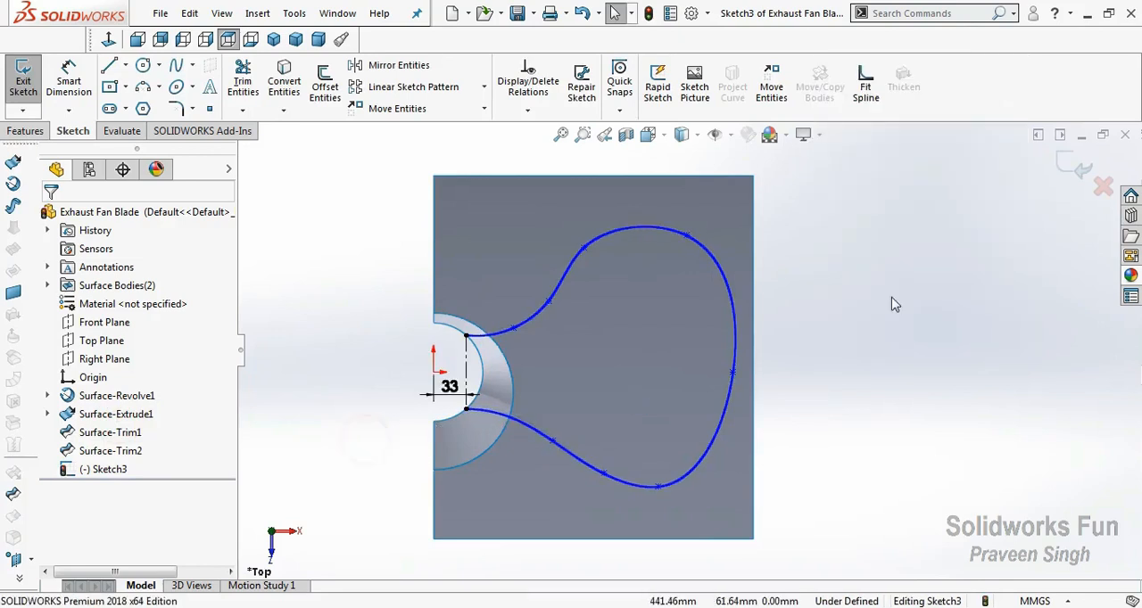
pyautogui.click(1063, 165)
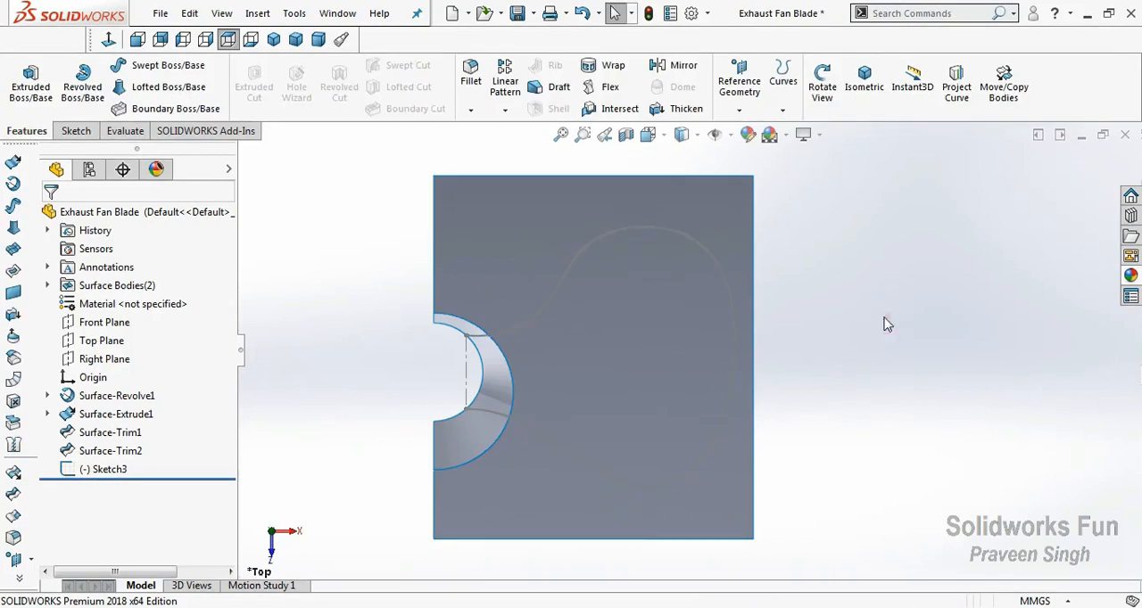
# Trim the surfaces with the blade outline sketch as trim tool, removing the outer surface area and both side pieces of the cone.
pyautogui.rightClick(884, 330)
pyautogui.click(930, 387)
pyautogui.moveTo(752, 466)
pyautogui.mouseDown()
pyautogui.moveTo(714, 308)
pyautogui.moveTo(604, 425)
pyautogui.moveTo(319, 450)
pyautogui.mouseUp()
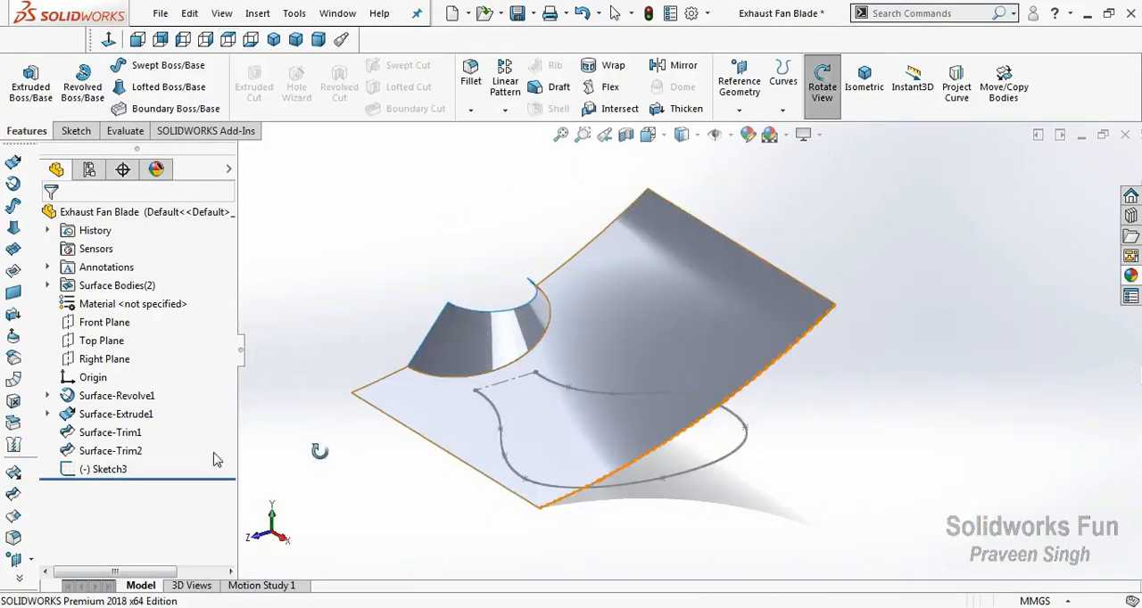
pyautogui.click(105, 473)
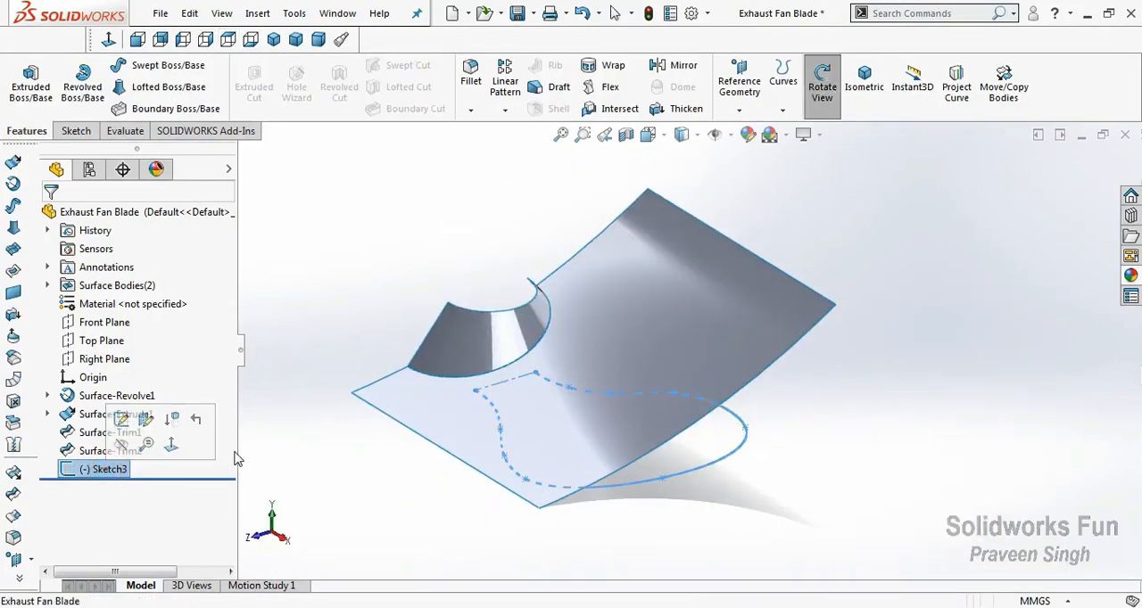
pyautogui.click(14, 513)
pyautogui.click(454, 402)
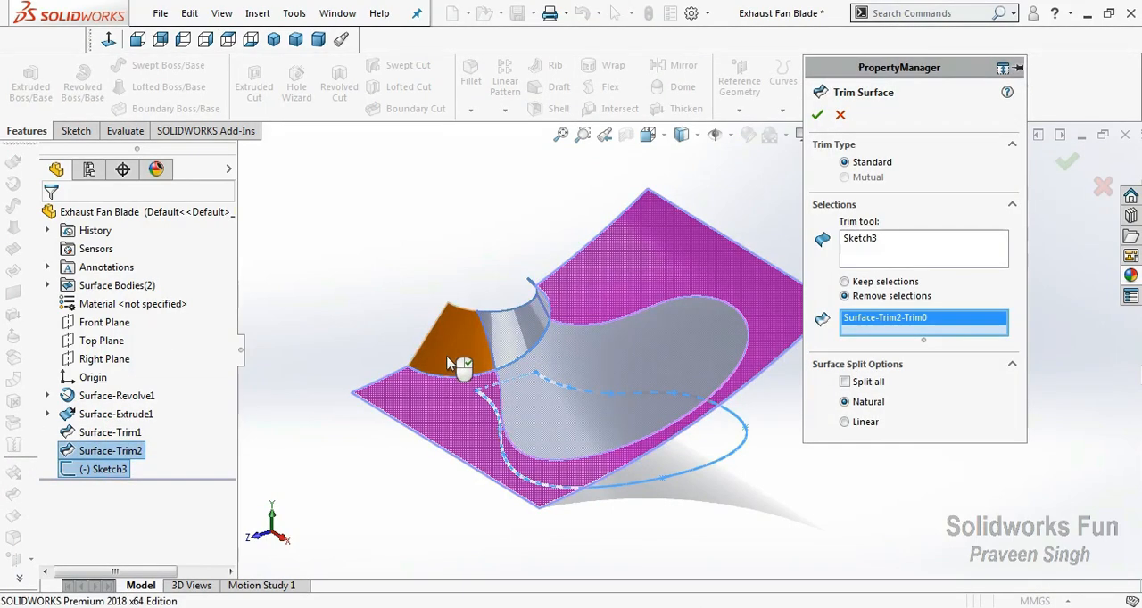
pyautogui.click(449, 359)
pyautogui.scroll(-2, 530, 336)
pyautogui.click(602, 275)
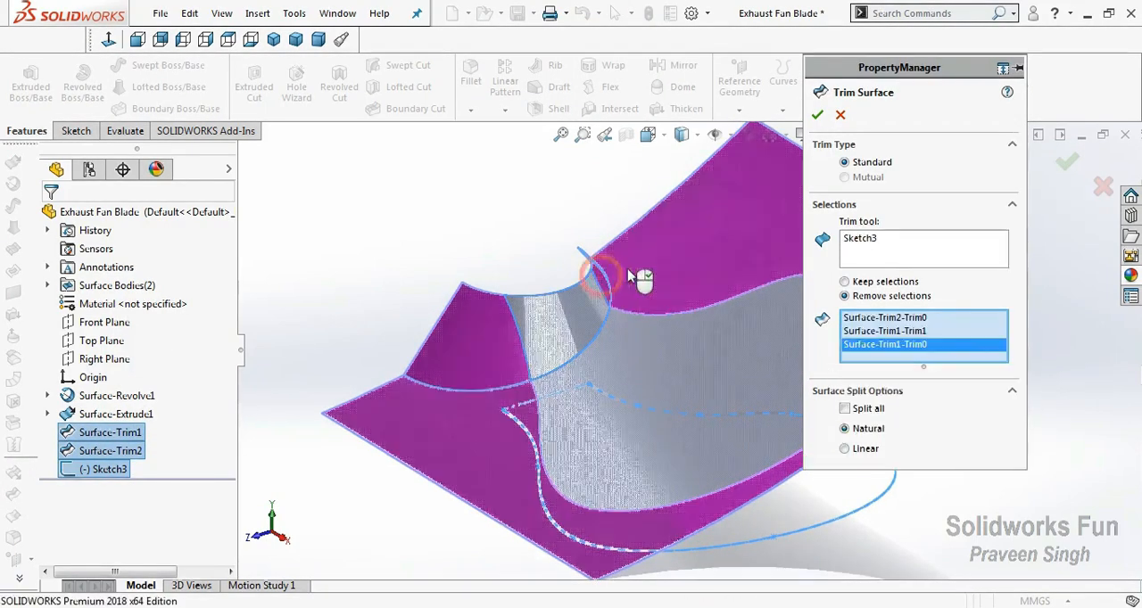
pyautogui.scroll(2, 1068, 418)
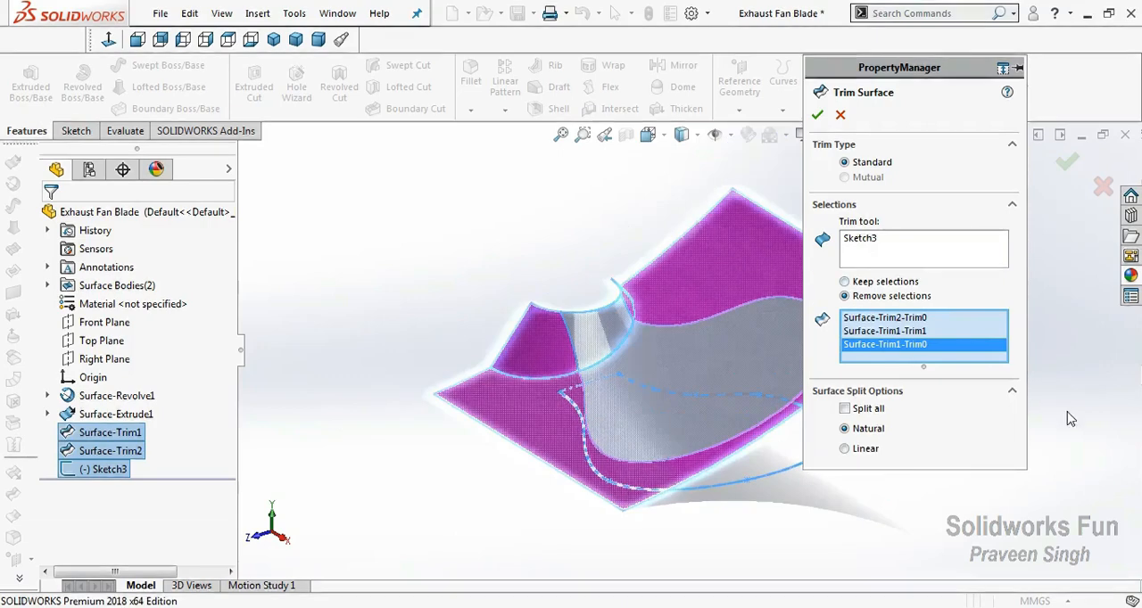
pyautogui.click(817, 116)
pyautogui.click(421, 295)
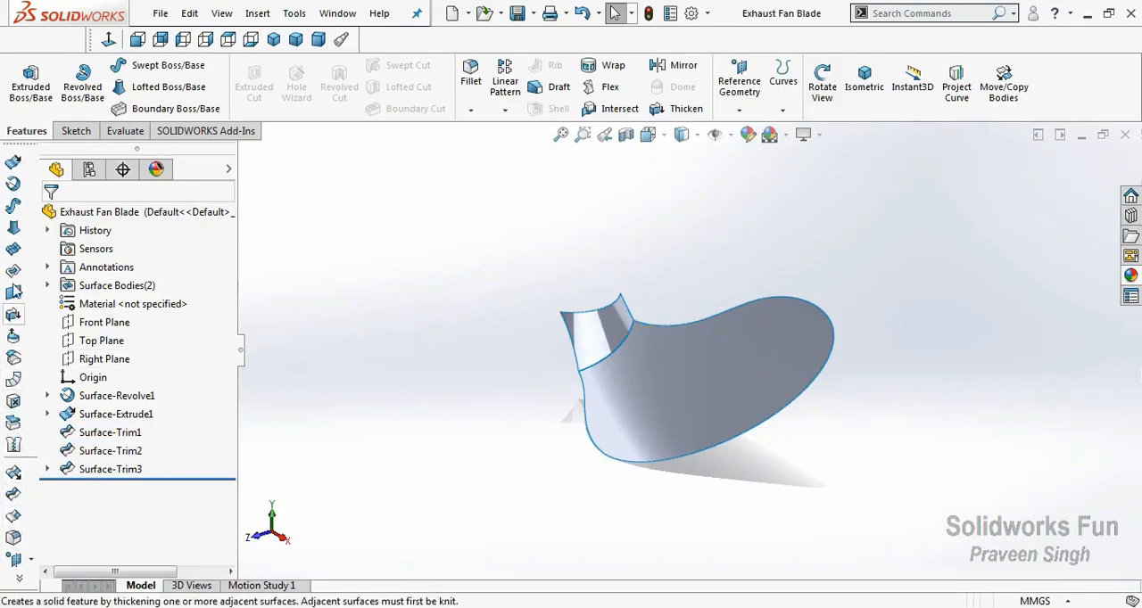
# Knit the trimmed cone surface and the blade surface into one surface body.
pyautogui.click(13, 445)
pyautogui.click(598, 332)
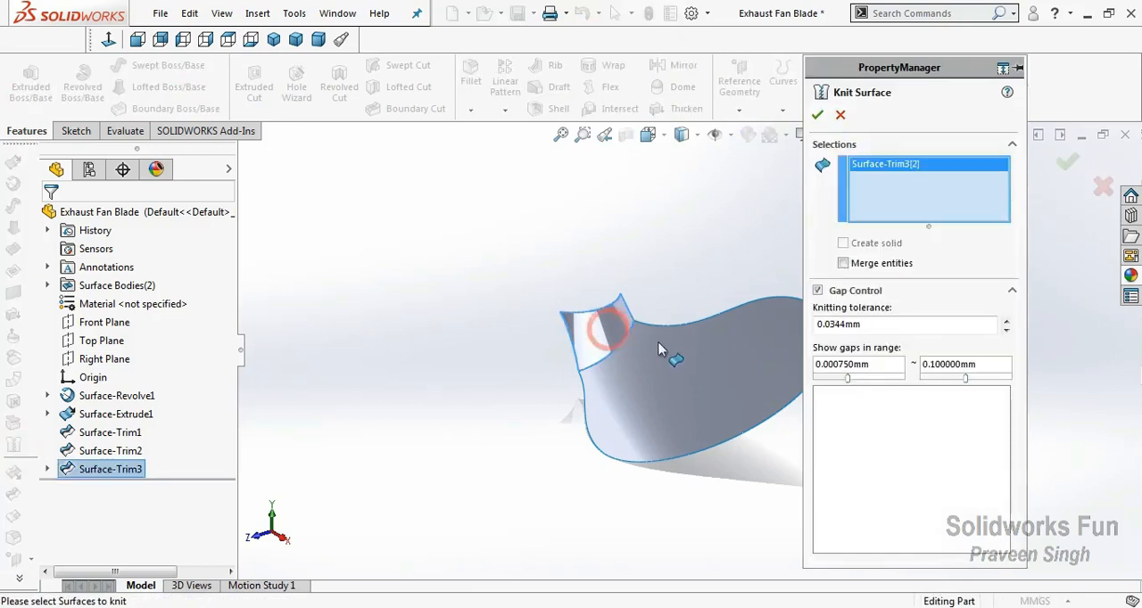
pyautogui.click(671, 351)
pyautogui.scroll(-3, 662, 332)
pyautogui.scroll(-2, 648, 323)
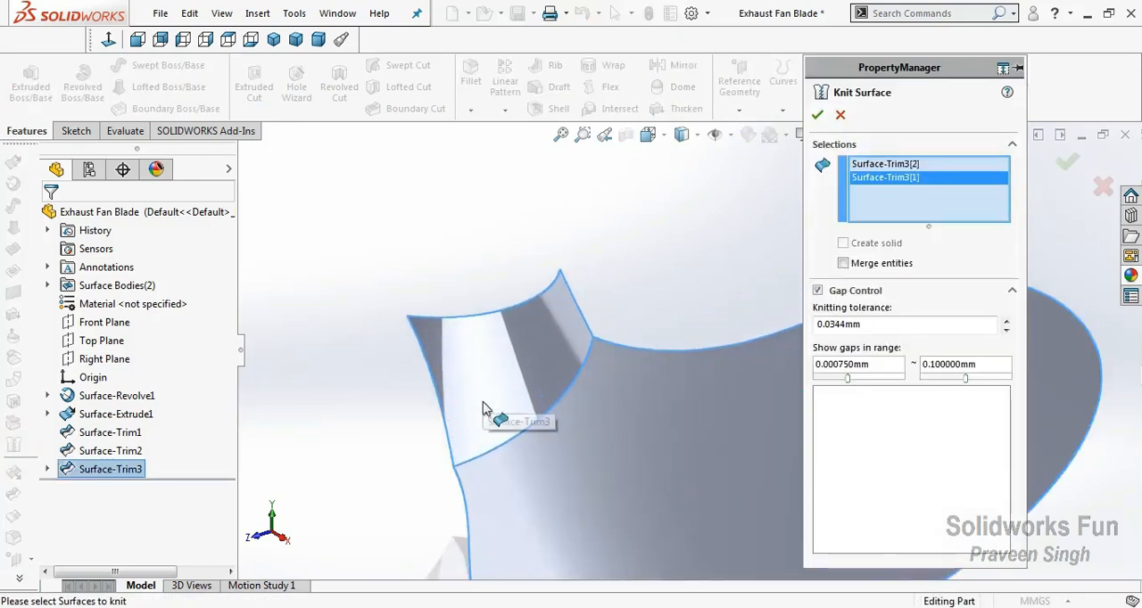
pyautogui.click(817, 116)
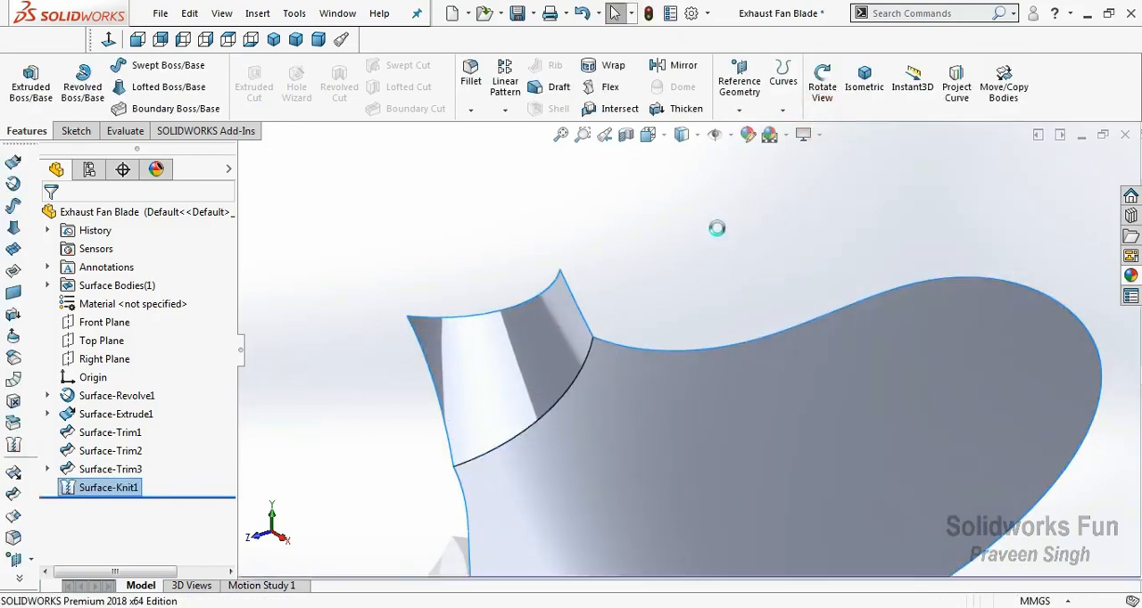
# Fillet the curved edge between the hub cone and the blade with a 10 mm symmetric radius.
pyautogui.scroll(5, 717, 229)
pyautogui.click(639, 364)
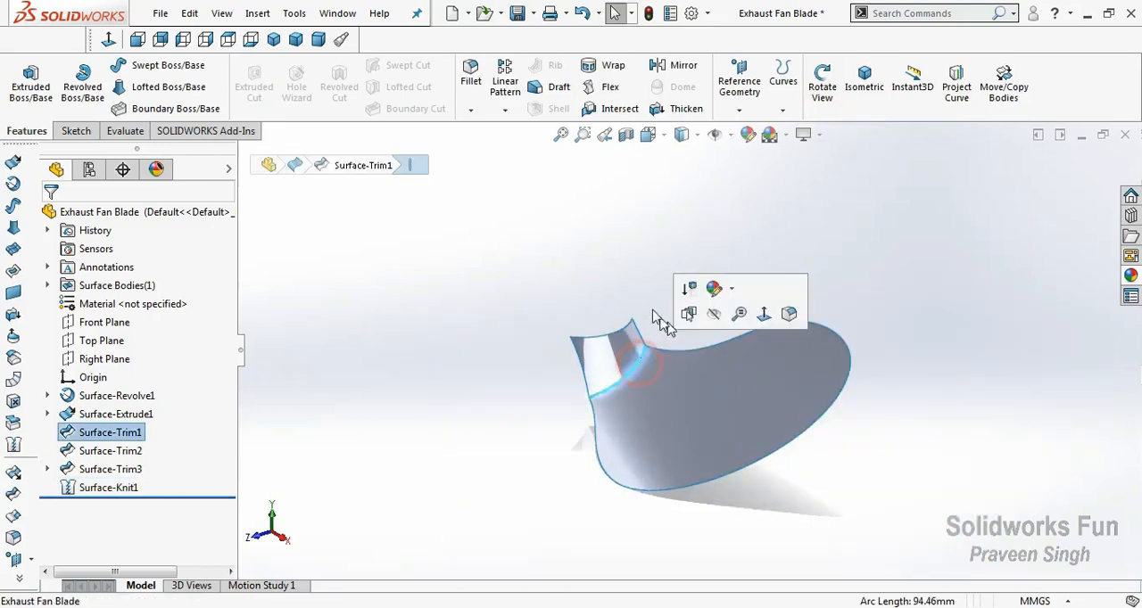
pyautogui.click(646, 303)
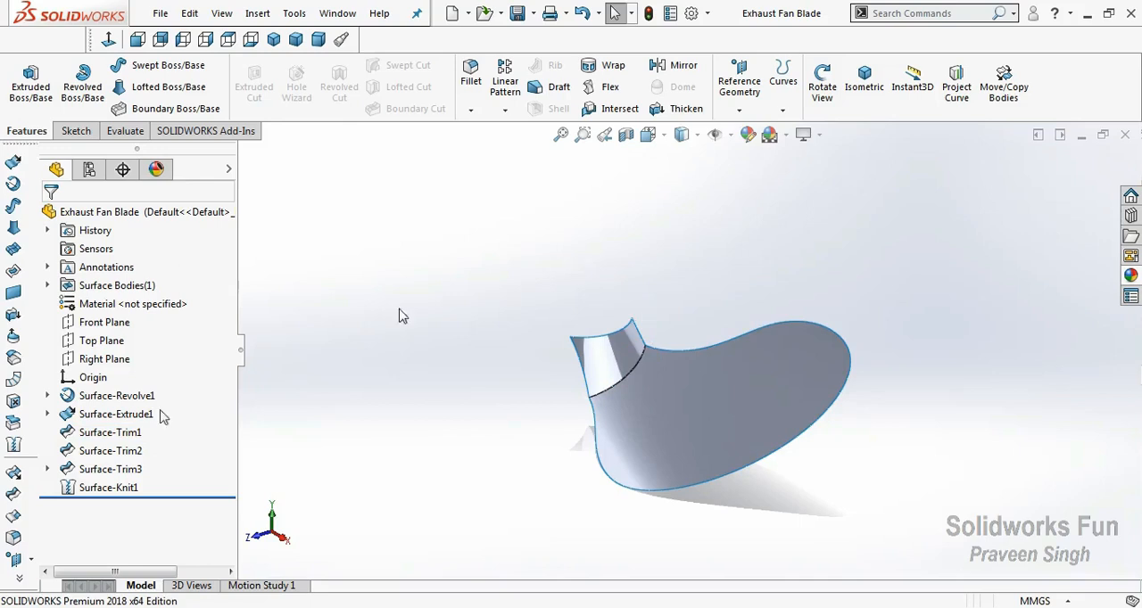
pyautogui.click(13, 538)
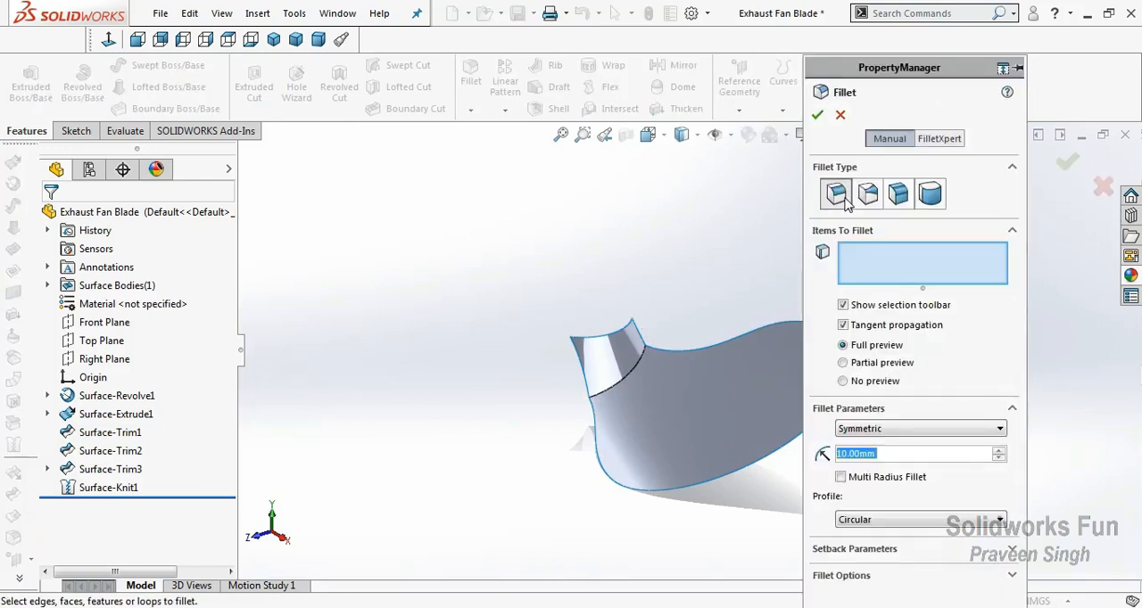
pyautogui.click(638, 374)
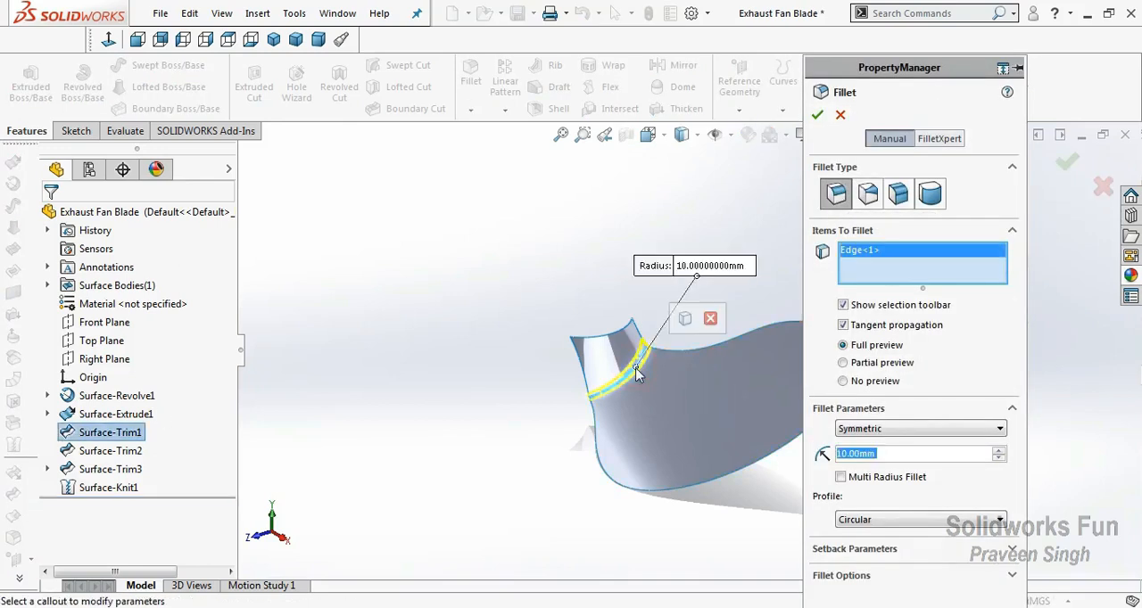
pyautogui.click(818, 115)
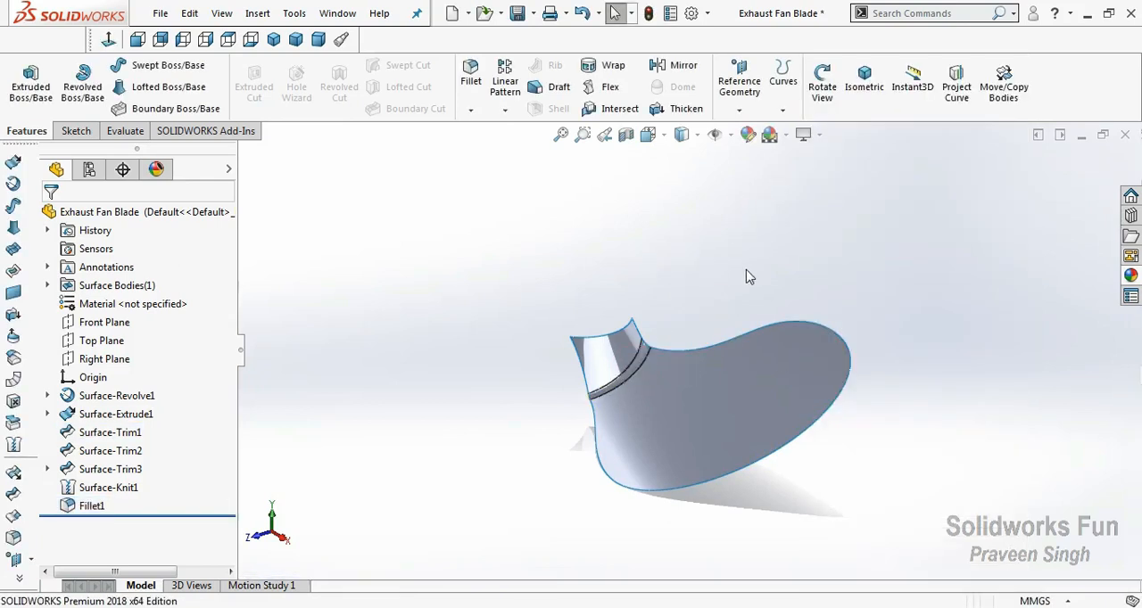
# Show the sketch of the revolved hub surface and orbit the model to bring its axis line into view.
pyautogui.click(47, 396)
pyautogui.click(89, 414)
pyautogui.click(73, 376)
pyautogui.click(450, 274)
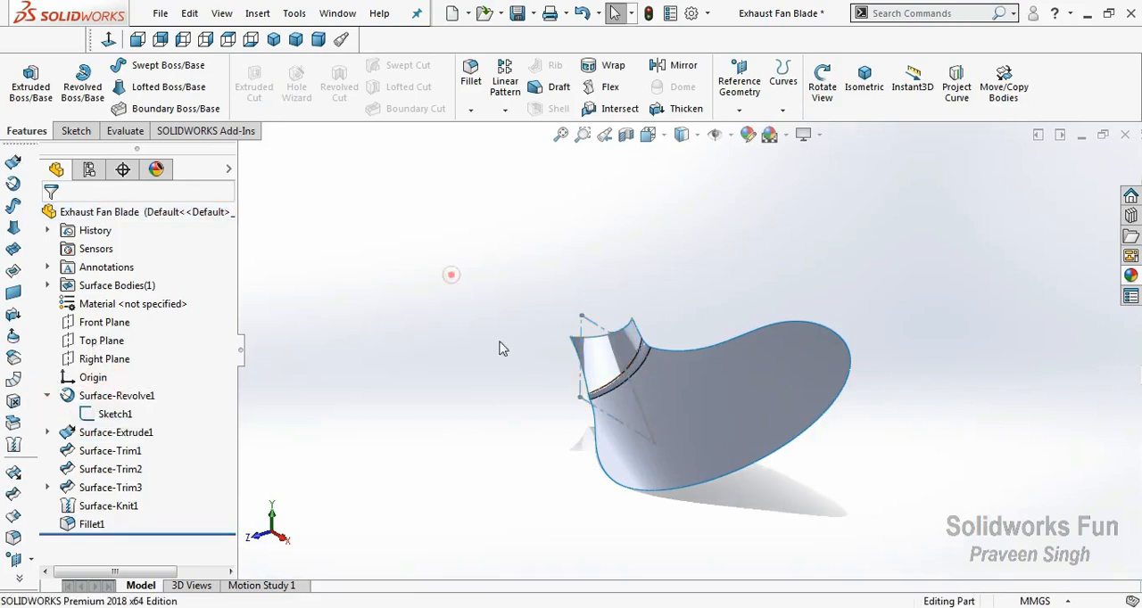
pyautogui.rightClick(528, 344)
pyautogui.click(551, 414)
pyautogui.moveTo(565, 398); pyautogui.dragTo(595, 409)
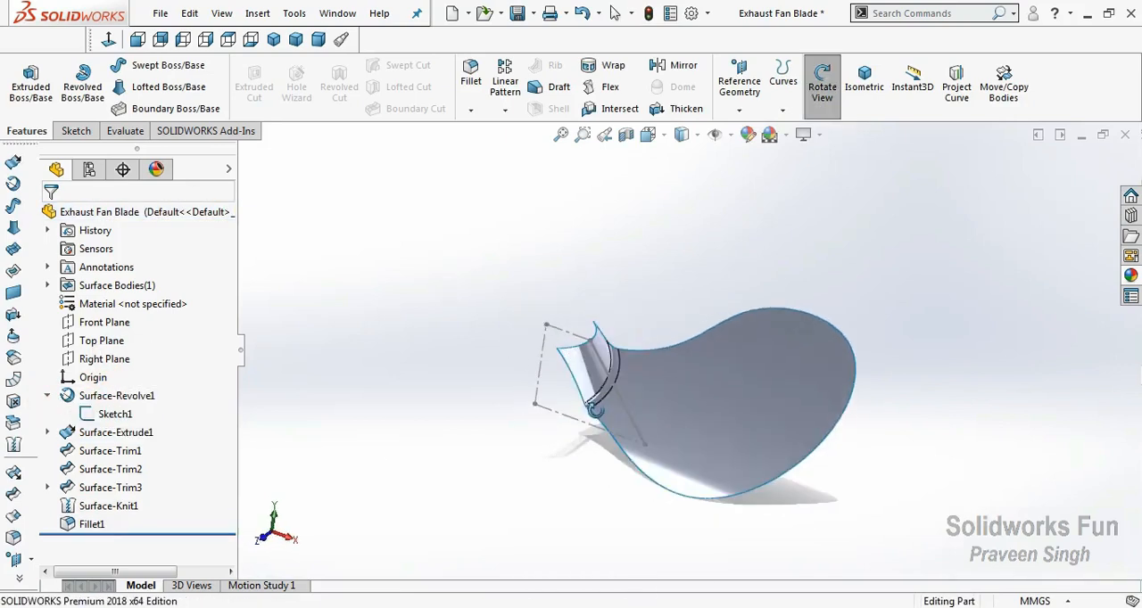
# Circular-pattern the filleted blade body around the vertical axis line of the hub sketch, with 3 equally spaced instances over 360 degrees.
pyautogui.click(505, 114)
pyautogui.click(524, 152)
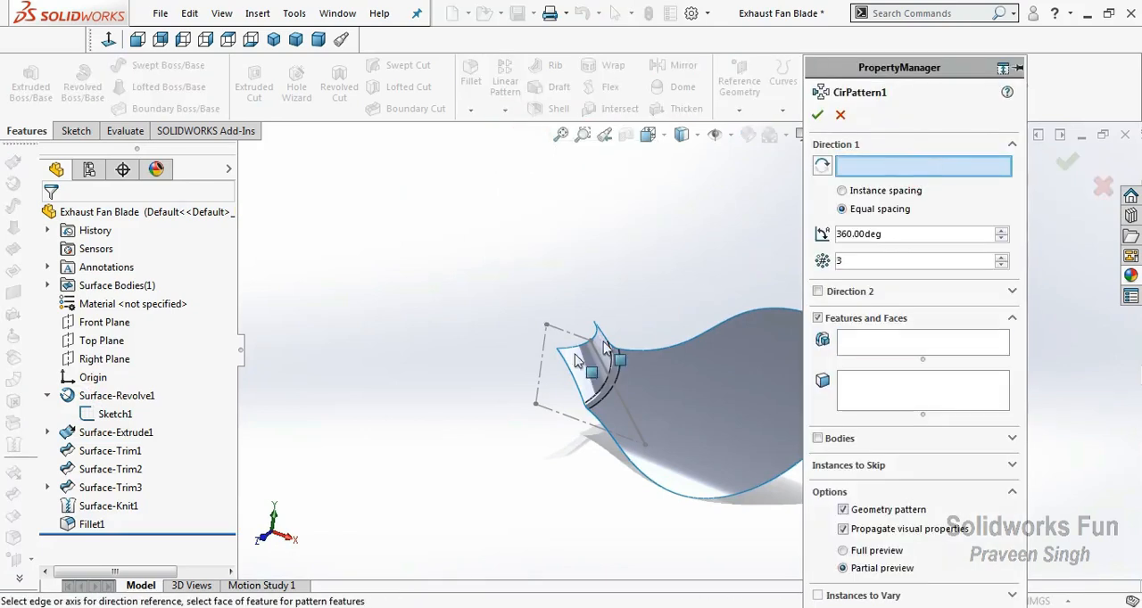
pyautogui.click(540, 367)
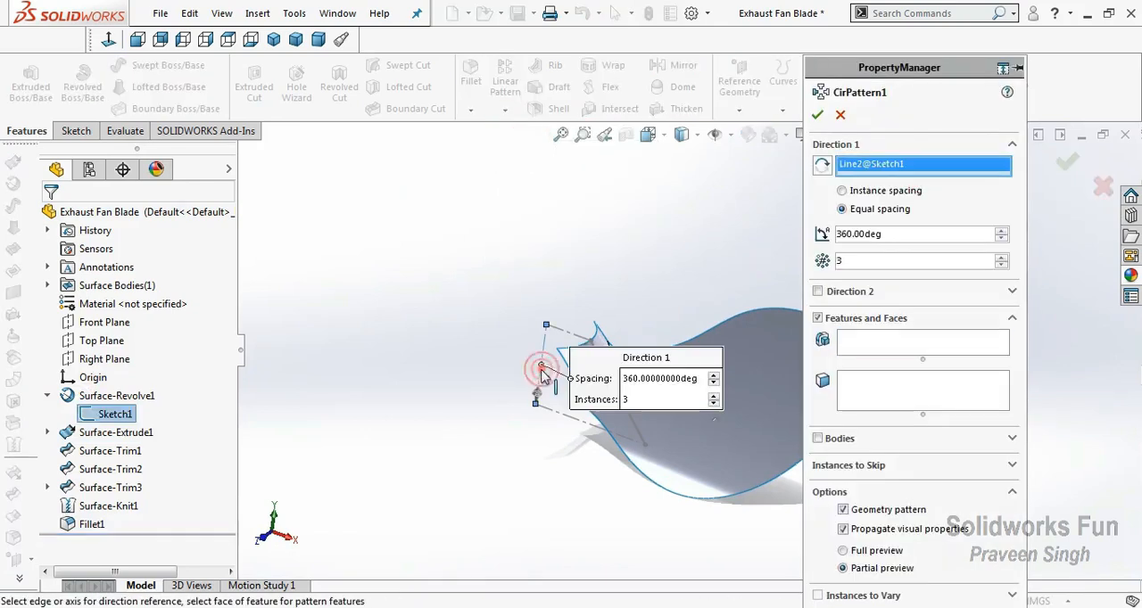
pyautogui.click(817, 438)
pyautogui.click(756, 359)
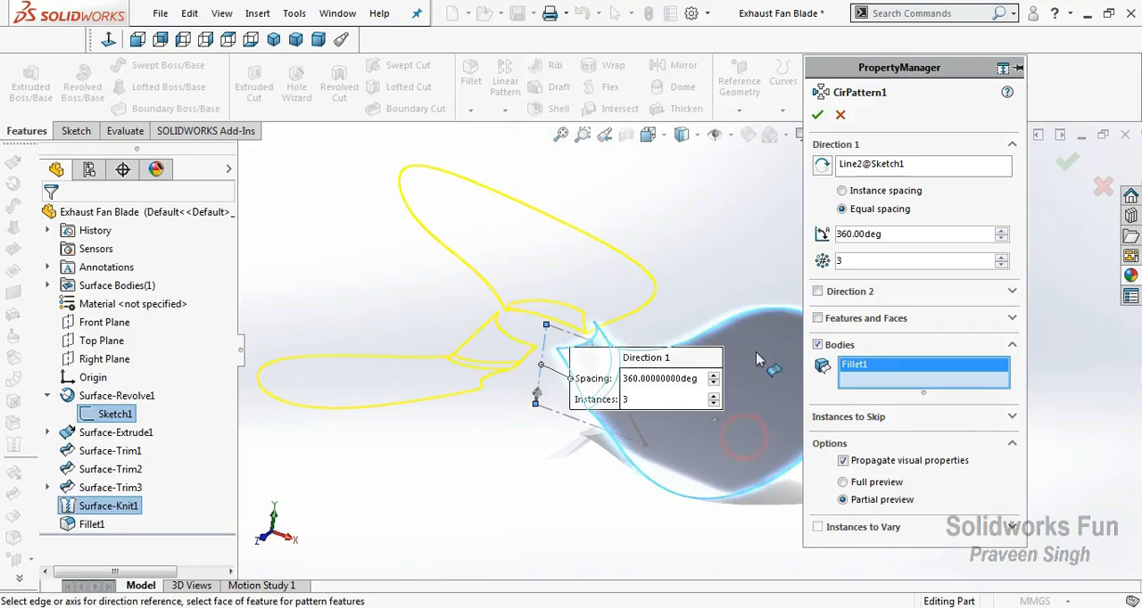
pyautogui.click(817, 116)
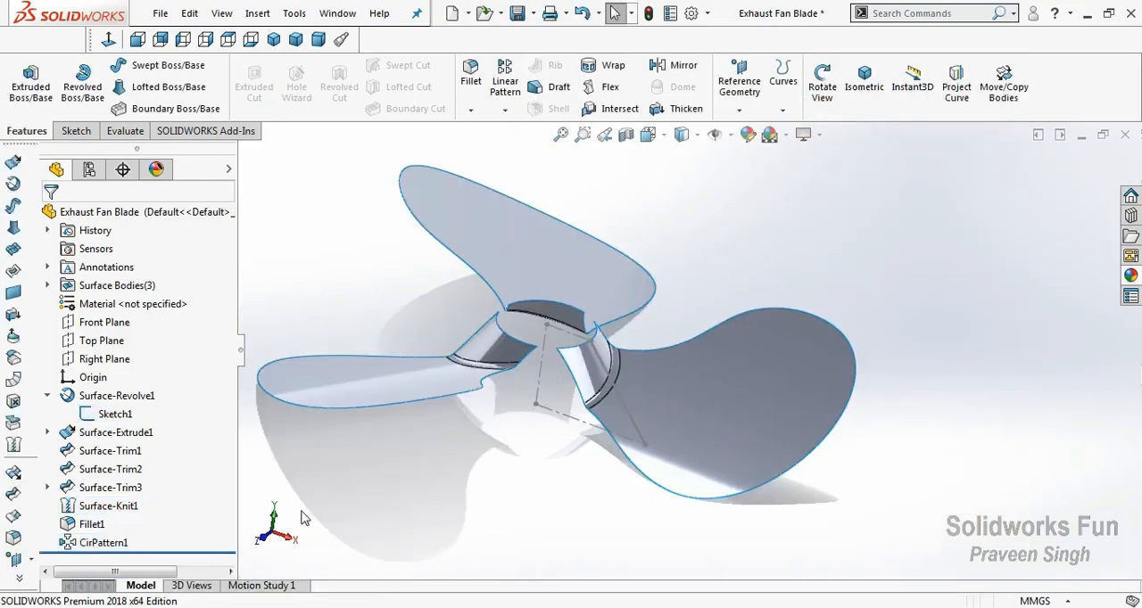
pyautogui.click(262, 538)
pyautogui.click(105, 341)
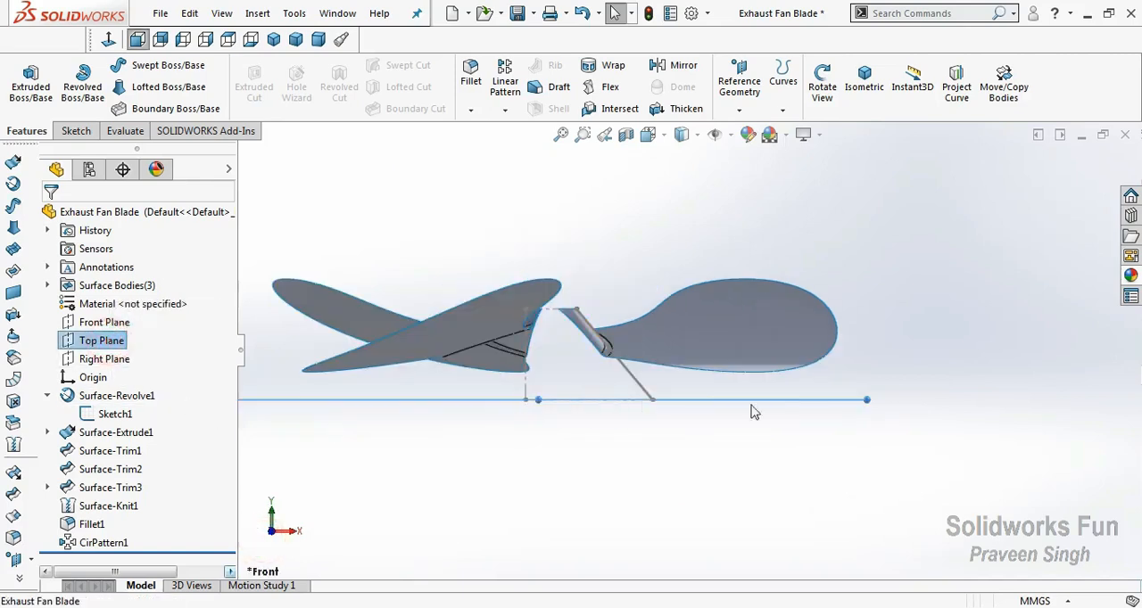
pyautogui.keyDown('ctrl'); pyautogui.moveTo(852, 392); pyautogui.dragTo(847, 344); pyautogui.keyUp('ctrl')
pyautogui.scroll(-3, 573, 312)
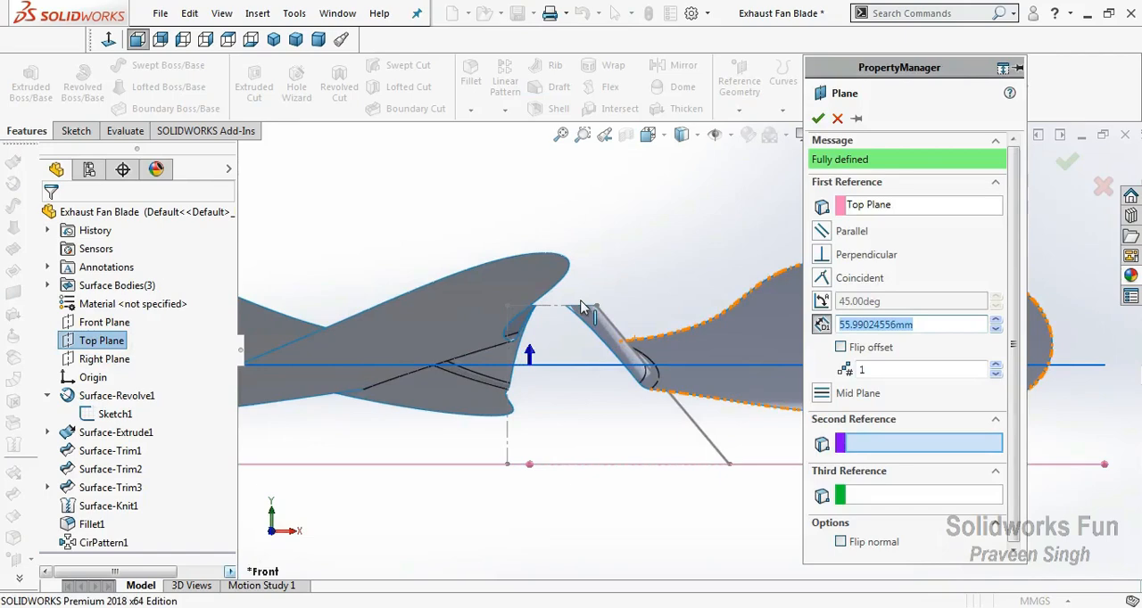
pyautogui.click(836, 118)
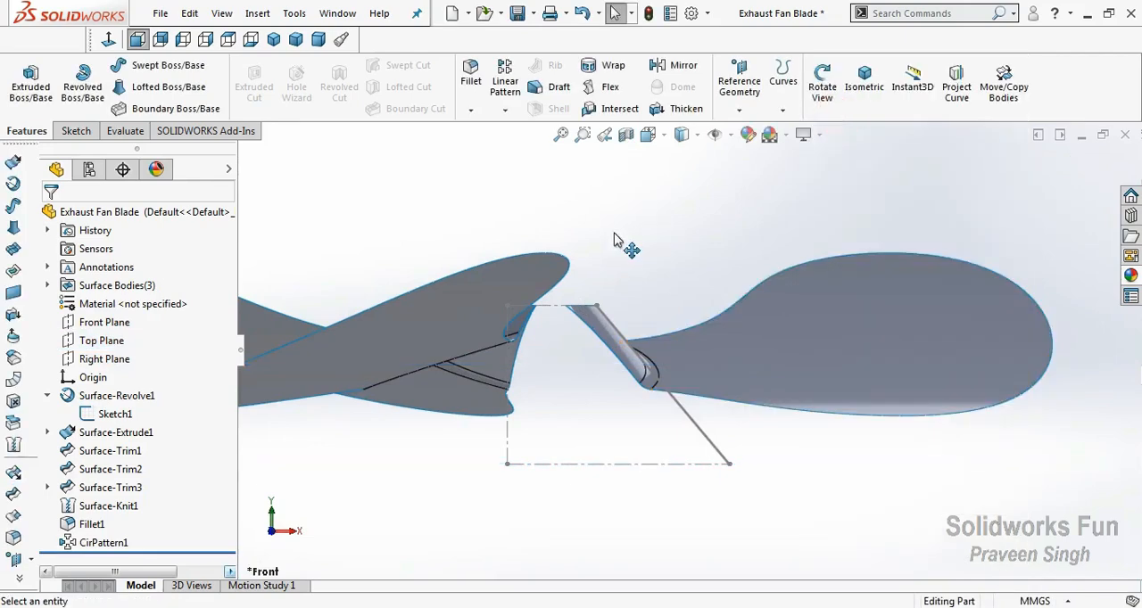
# On the Front Plane, sketch an inward-slanting line about 14 mm long up from the hub profile's upper end, then a horizontal line about 11 mm inward.
pyautogui.click(105, 322)
pyautogui.click(111, 293)
pyautogui.click(509, 184)
pyautogui.scroll(-3, 586, 266)
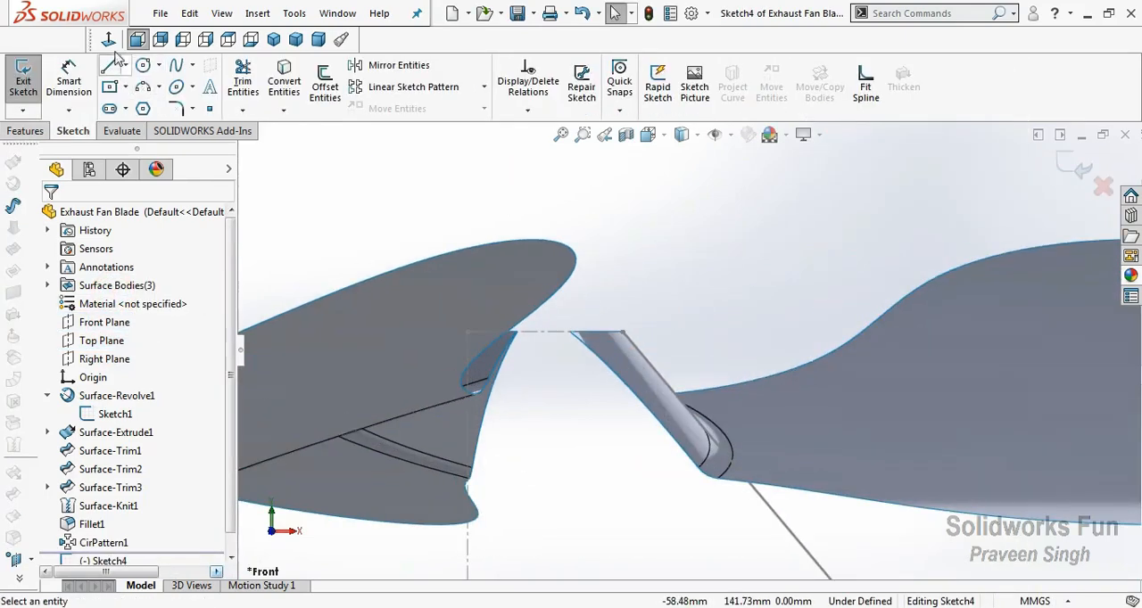
pyautogui.click(111, 67)
pyautogui.click(621, 331)
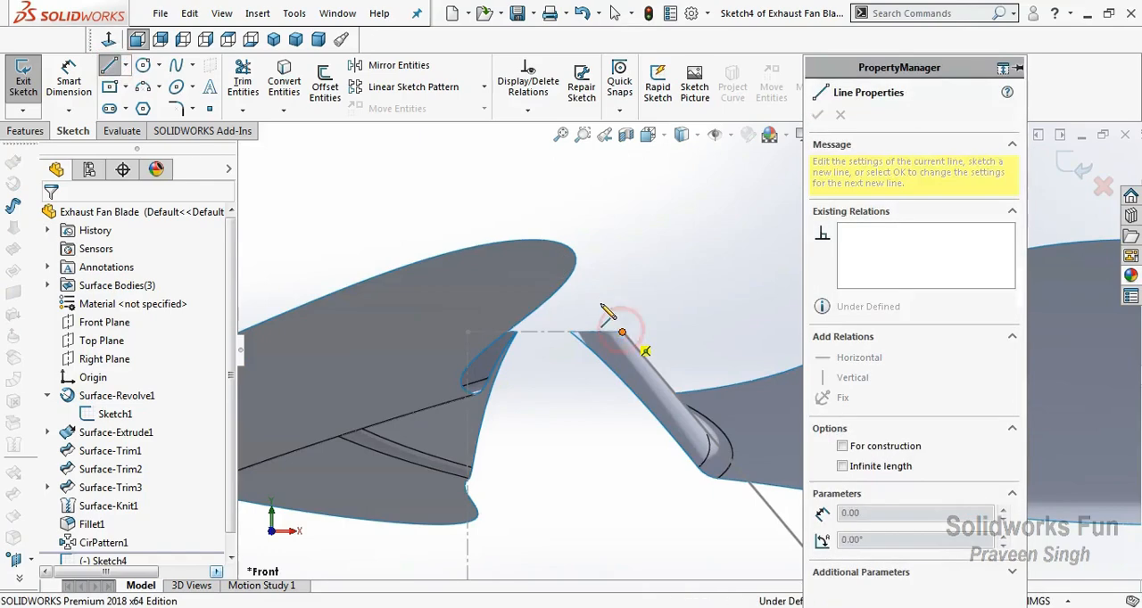
pyautogui.click(563, 296)
pyautogui.press('Escape')
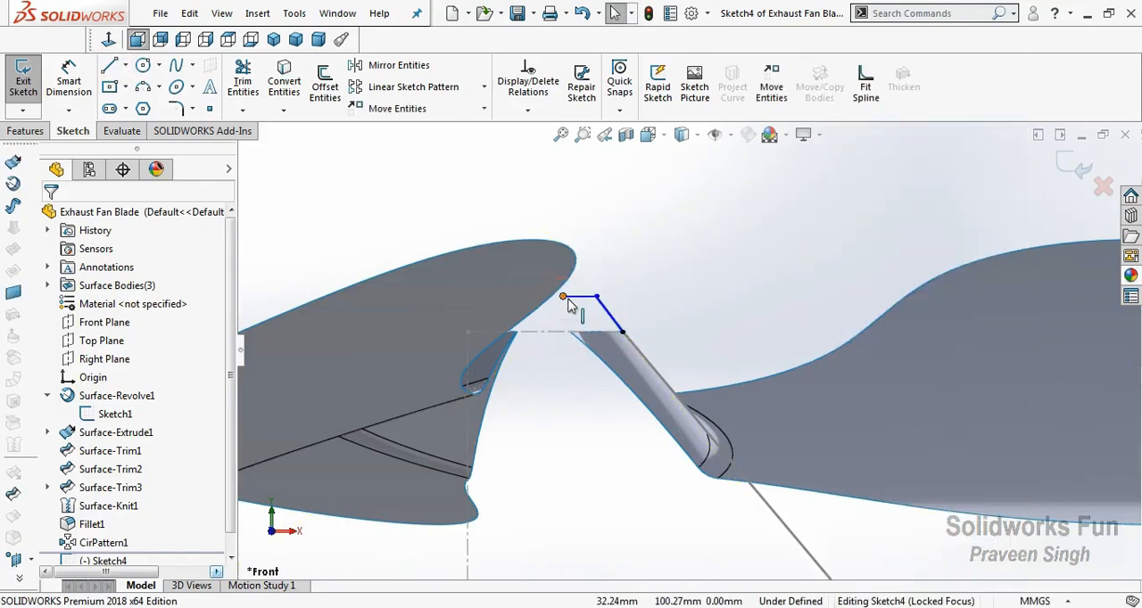
# Convert both lines to construction geometry and make the slanted one collinear with the hub's slanted profile line.
pyautogui.click(567, 299)
pyautogui.keyDown('ctrl'); pyautogui.click(600, 305); pyautogui.keyUp('ctrl')
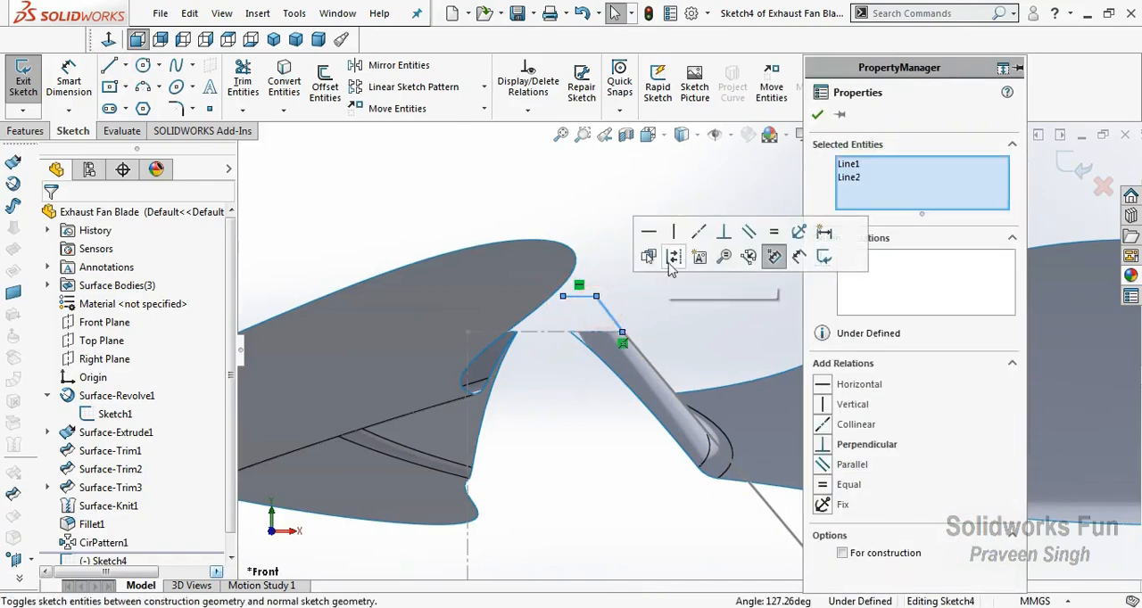
pyautogui.click(669, 259)
pyautogui.click(628, 340)
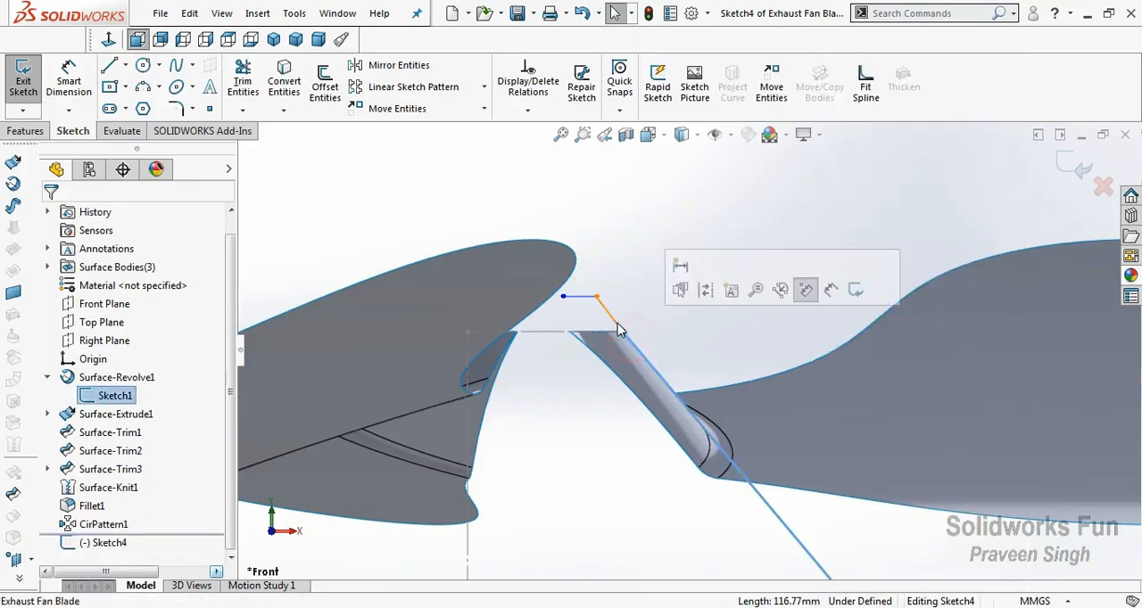
pyautogui.keyDown('ctrl'); pyautogui.click(617, 326); pyautogui.keyUp('ctrl')
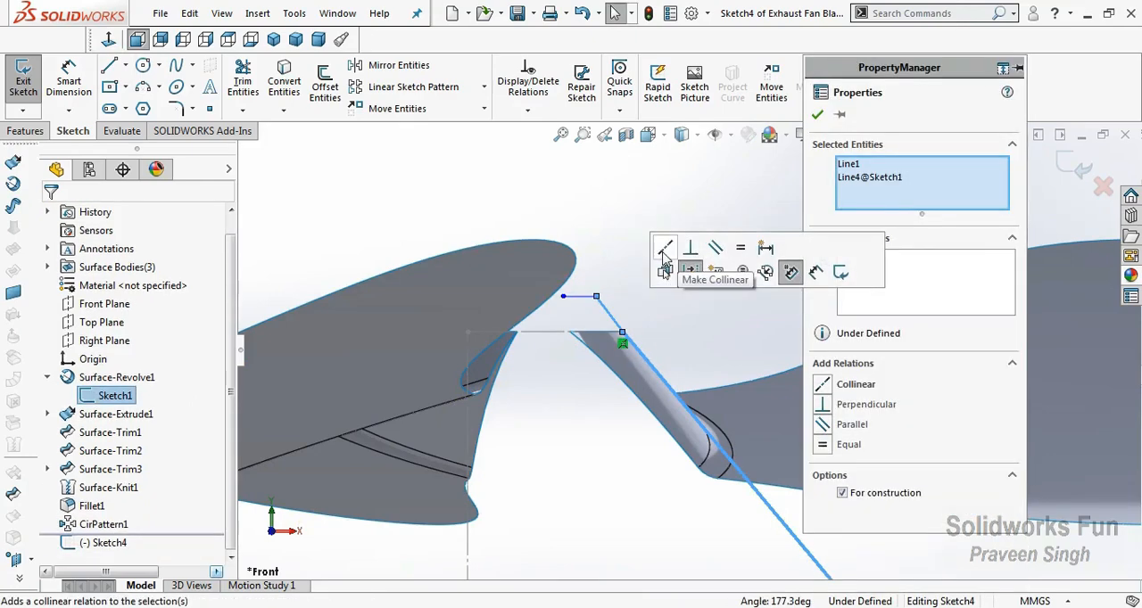
pyautogui.click(665, 248)
pyautogui.click(599, 284)
# Dimension the slanted and the horizontal construction lines to 7 mm each.
pyautogui.scroll(-2, 599, 283)
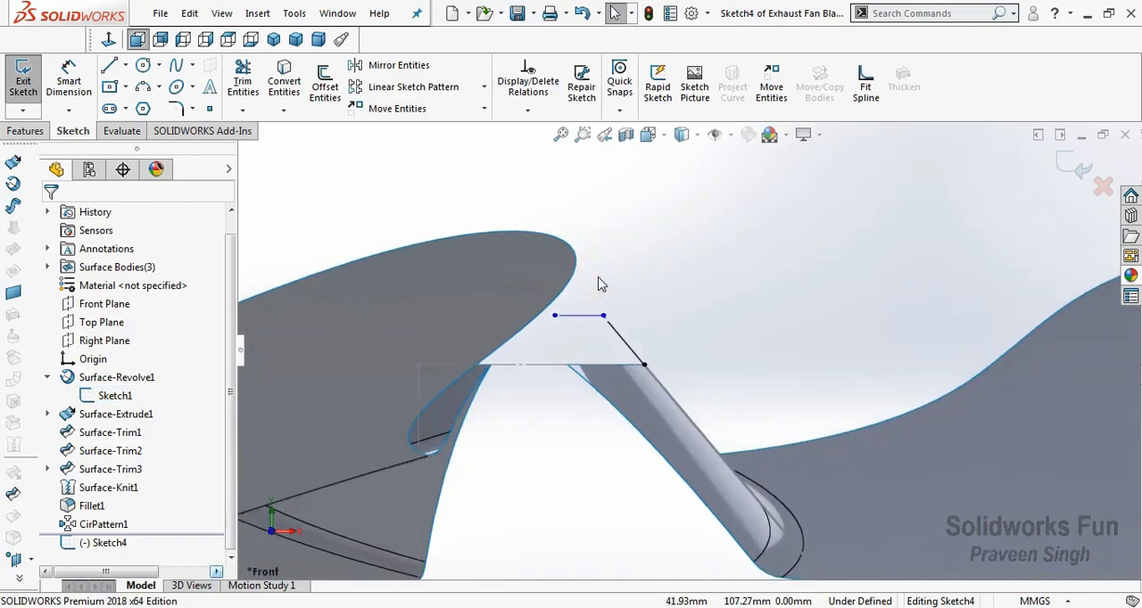
pyautogui.click(73, 83)
pyautogui.click(622, 335)
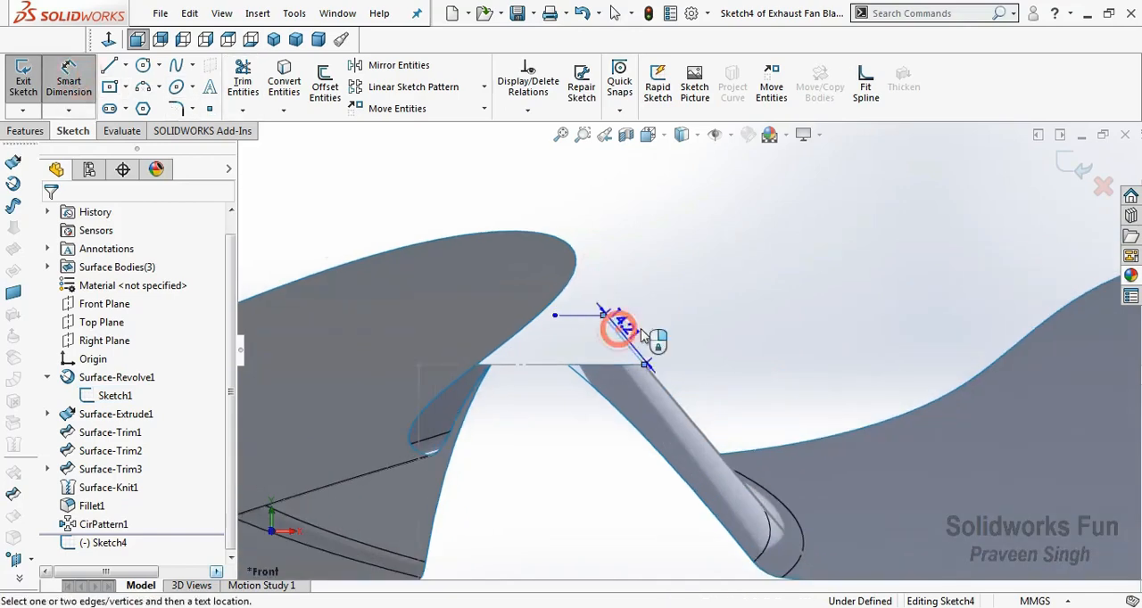
pyautogui.click(644, 325)
pyautogui.write('7')
pyautogui.press('Return')
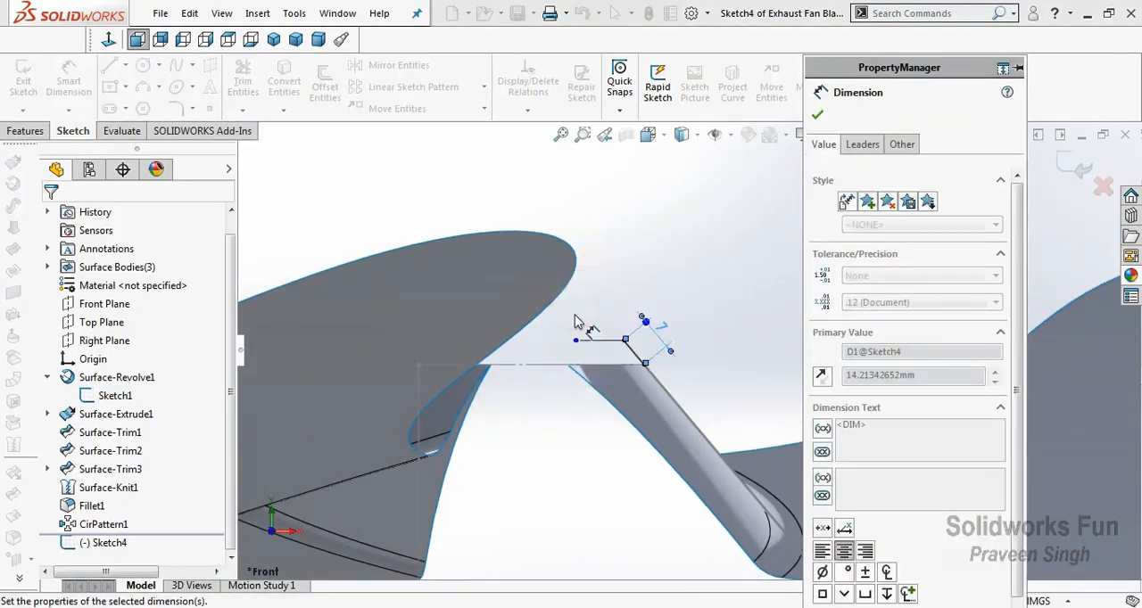
pyautogui.click(585, 339)
pyautogui.click(531, 319)
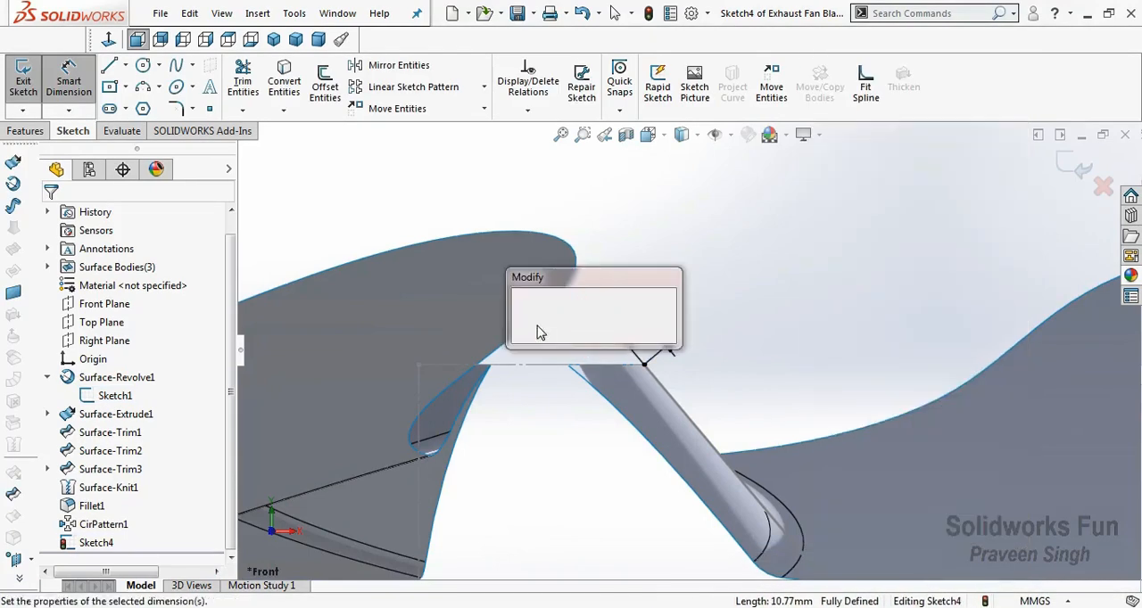
pyautogui.click(518, 312)
pyautogui.click(817, 115)
# Draw a three-point arc from the horizontal construction line's free end to the upper end of the hub profile.
pyautogui.scroll(-3, 682, 356)
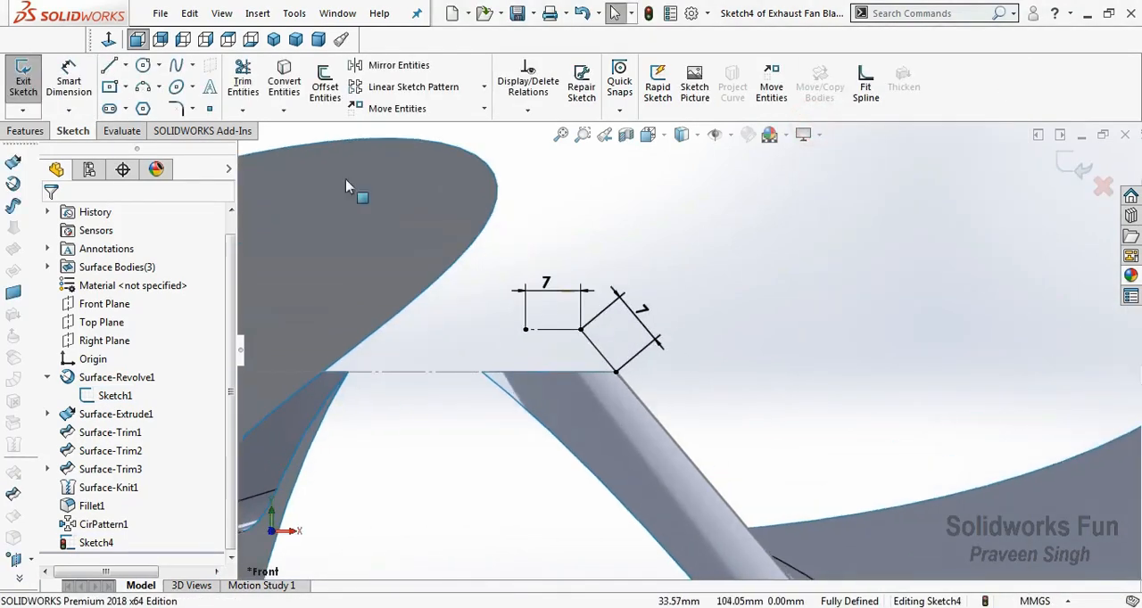
pyautogui.click(145, 86)
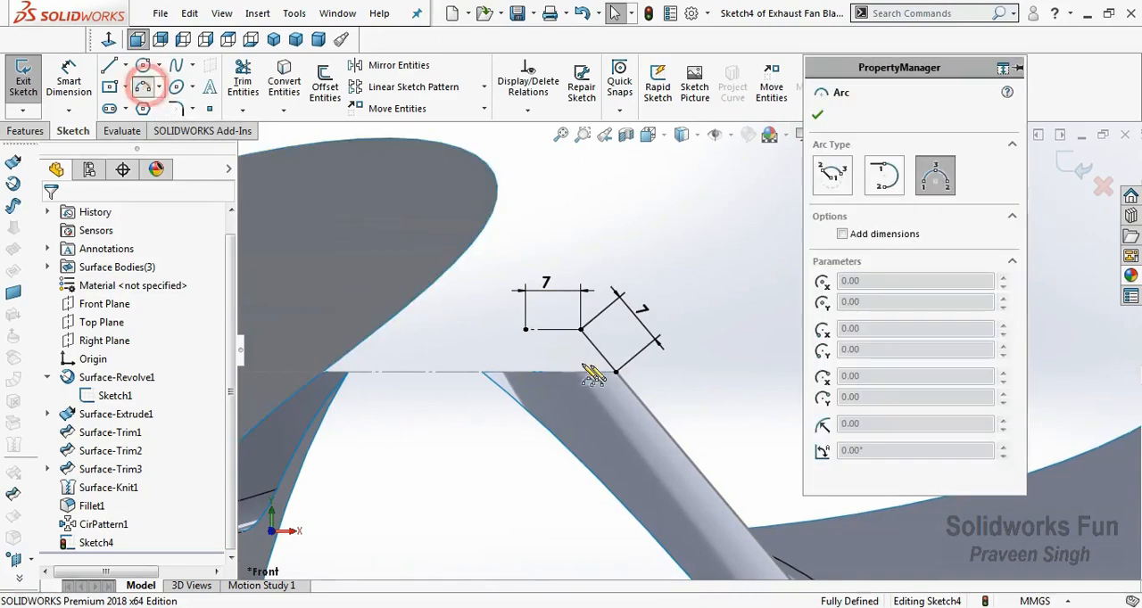
pyautogui.click(527, 329)
pyautogui.click(620, 382)
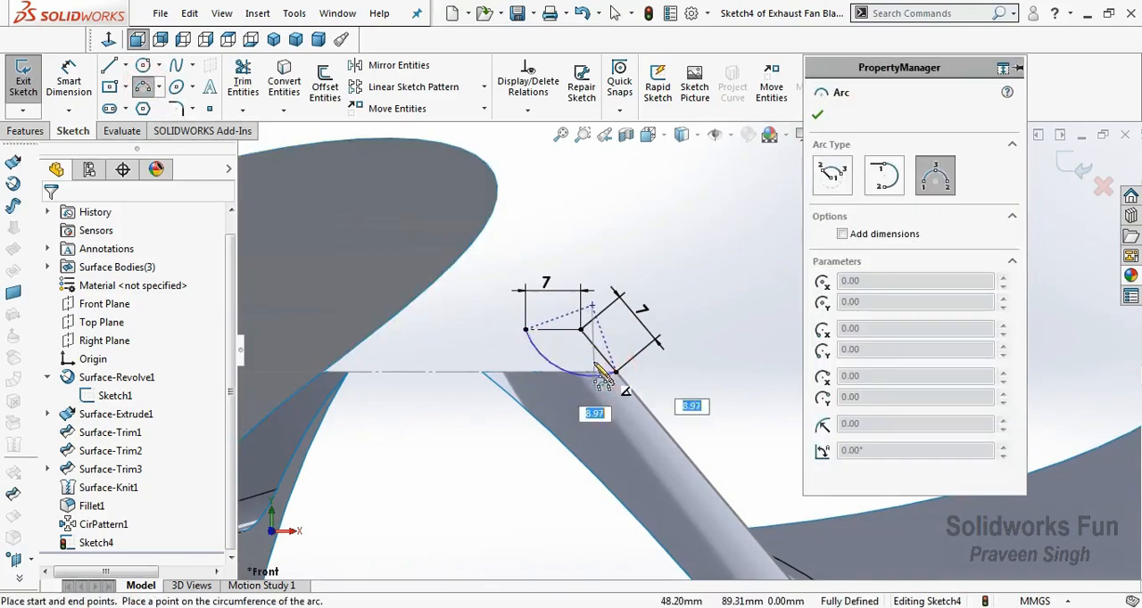
pyautogui.click(589, 362)
pyautogui.press('Escape')
# Make the arc tangent to the horizontal construction line.
pyautogui.scroll(-2, 560, 357)
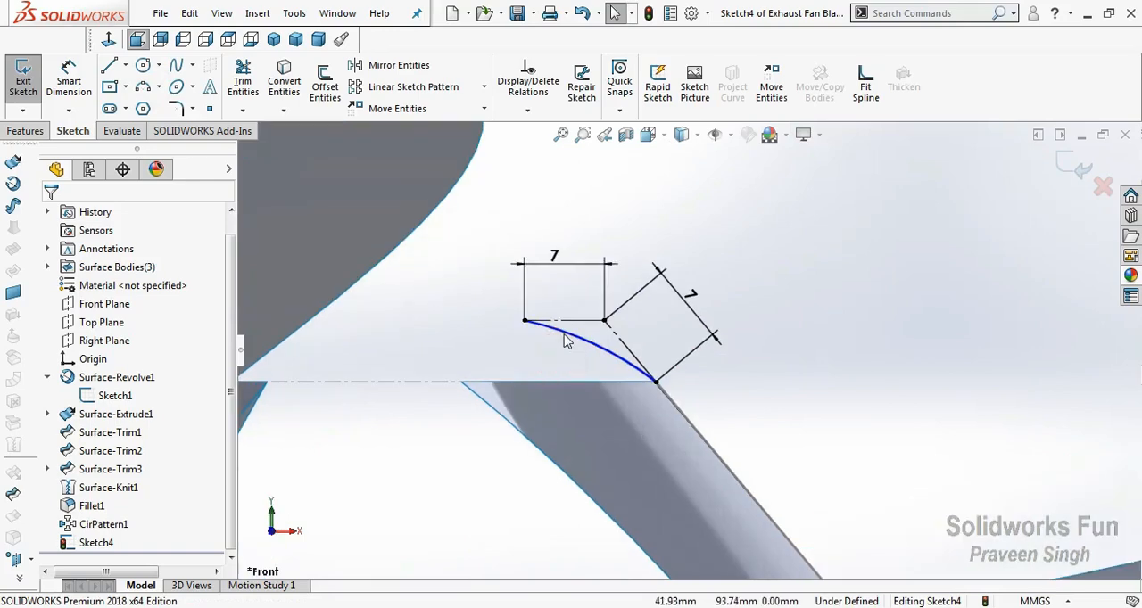
pyautogui.click(565, 333)
pyautogui.keyDown('ctrl'); pyautogui.click(566, 319); pyautogui.keyUp('ctrl')
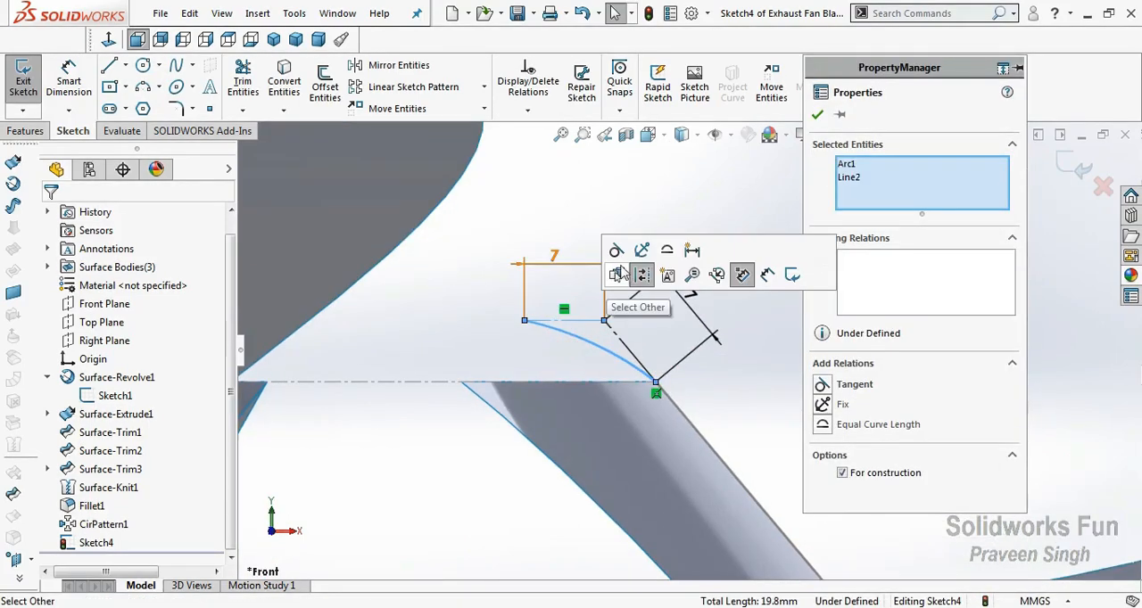
pyautogui.click(615, 247)
pyautogui.click(538, 204)
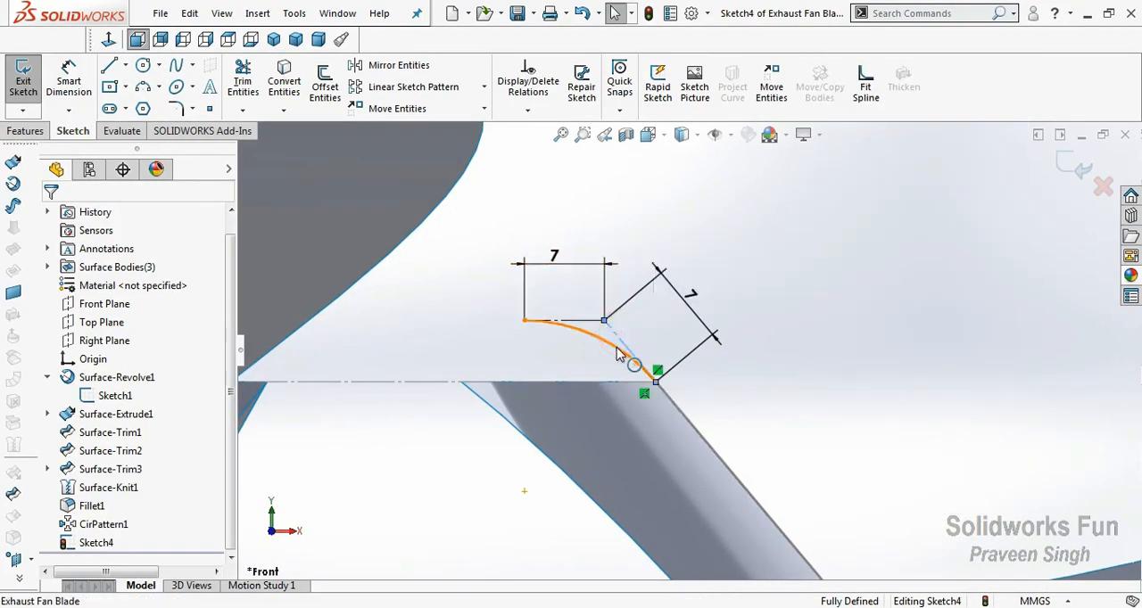
# Try to make the arc tangent to the slanted construction line as well.
pyautogui.click(619, 342)
pyautogui.keyDown('ctrl'); pyautogui.click(629, 354); pyautogui.keyUp('ctrl')
pyautogui.click(663, 272)
pyautogui.click(635, 231)
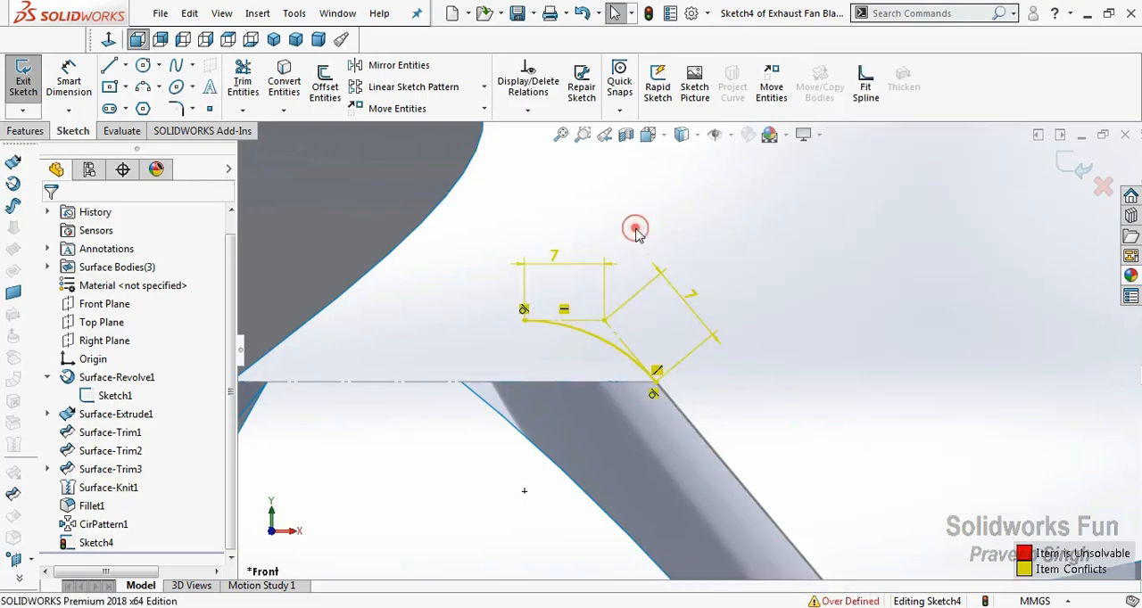
pyautogui.hotkey('ctrl', 'z')
pyautogui.scroll(6, 711, 382)
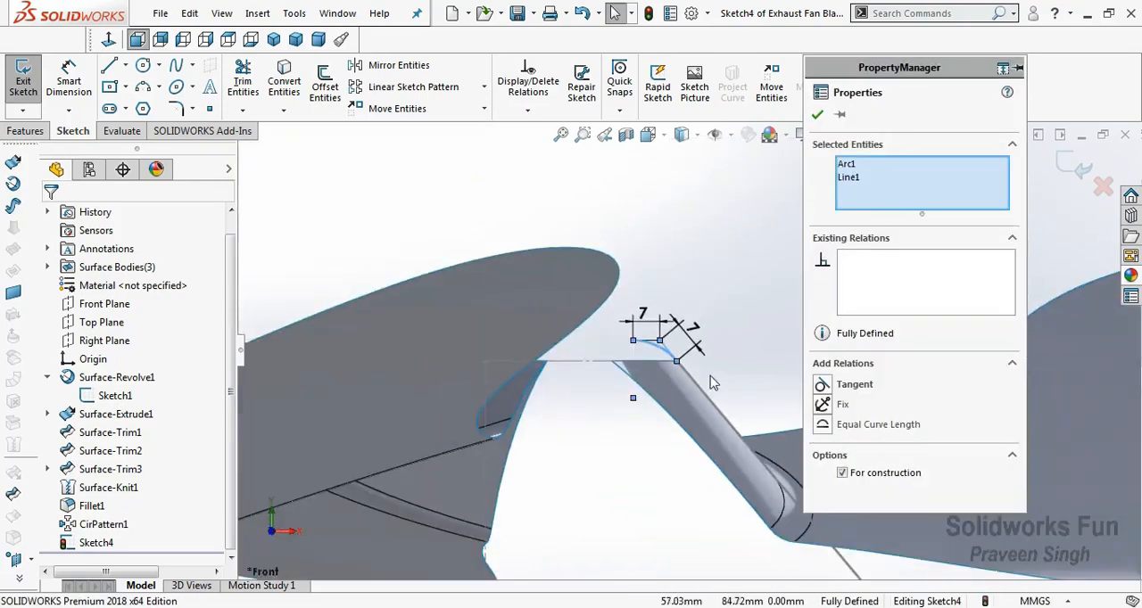
pyautogui.click(738, 360)
# Draw a vertical centerline upward from the upper end of the hub's axis line and finish the sketch.
pyautogui.scroll(5, 739, 366)
pyautogui.scroll(-5, 634, 332)
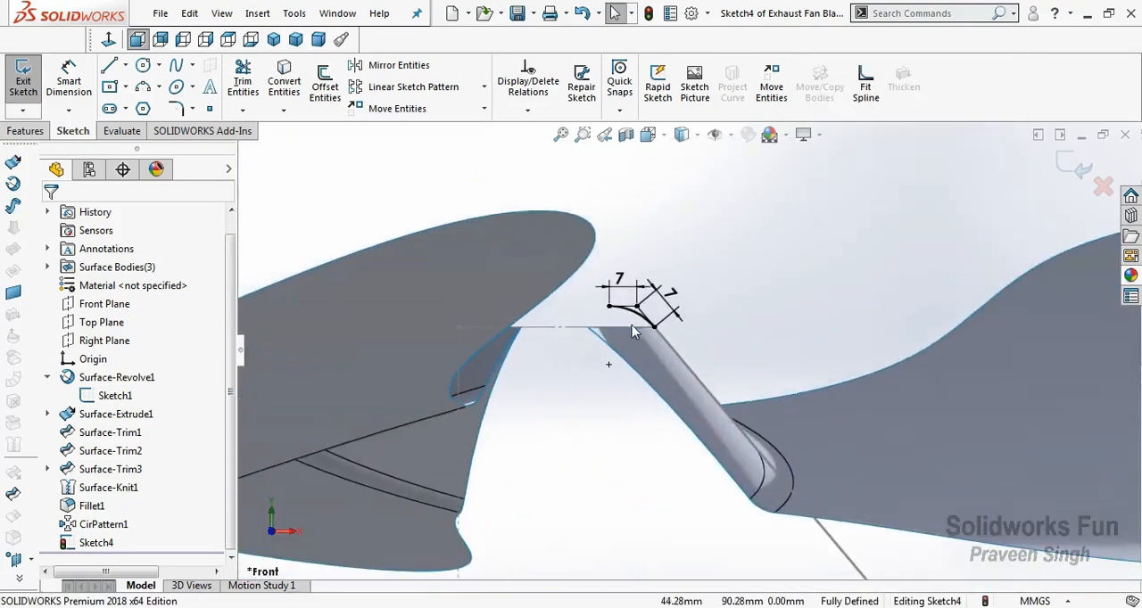
pyautogui.click(127, 65)
pyautogui.click(133, 83)
pyautogui.click(456, 325)
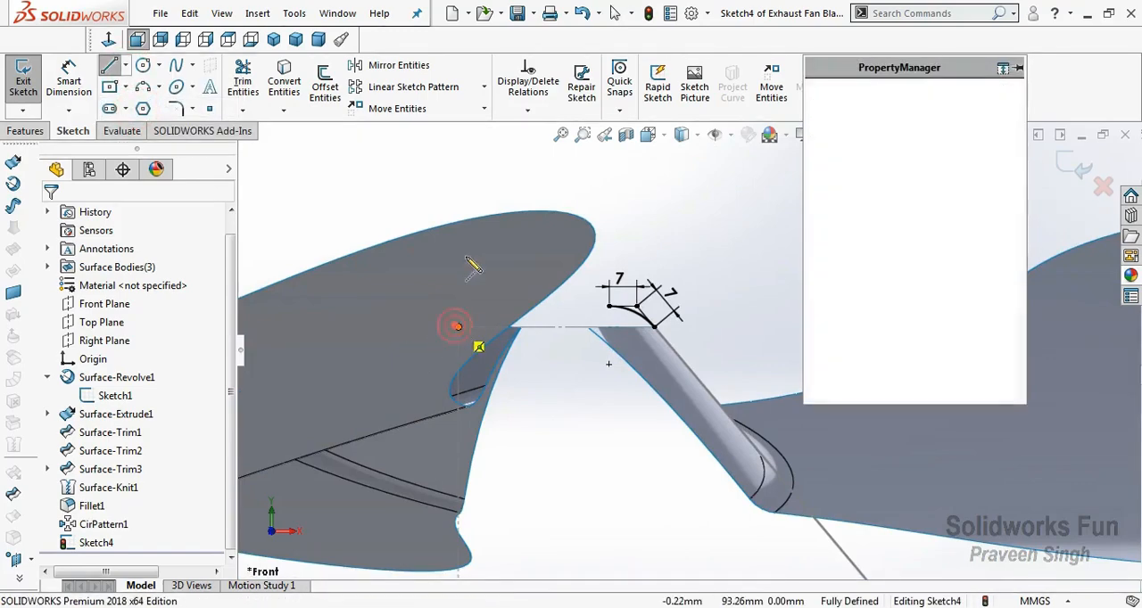
pyautogui.click(458, 193)
pyautogui.press('Escape')
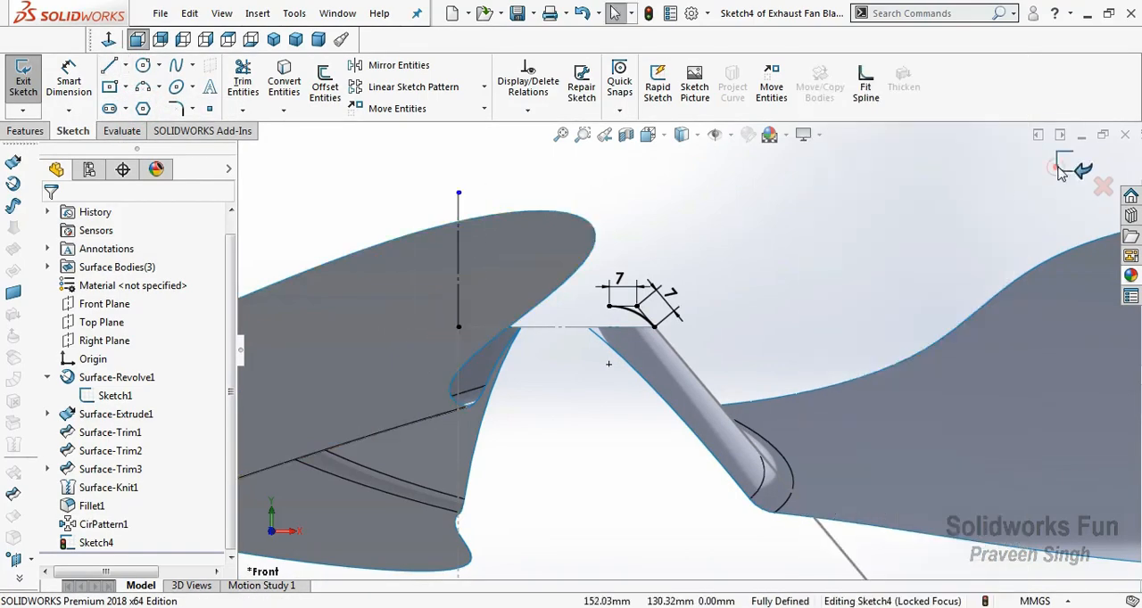
pyautogui.click(1060, 174)
# Hide the sketch of the revolved hub surface.
pyautogui.moveTo(874, 241)
pyautogui.mouseDown(button='middle')
pyautogui.moveTo(874, 267)
pyautogui.moveTo(731, 241)
pyautogui.mouseUp(button='middle')
pyautogui.rightClick(714, 236)
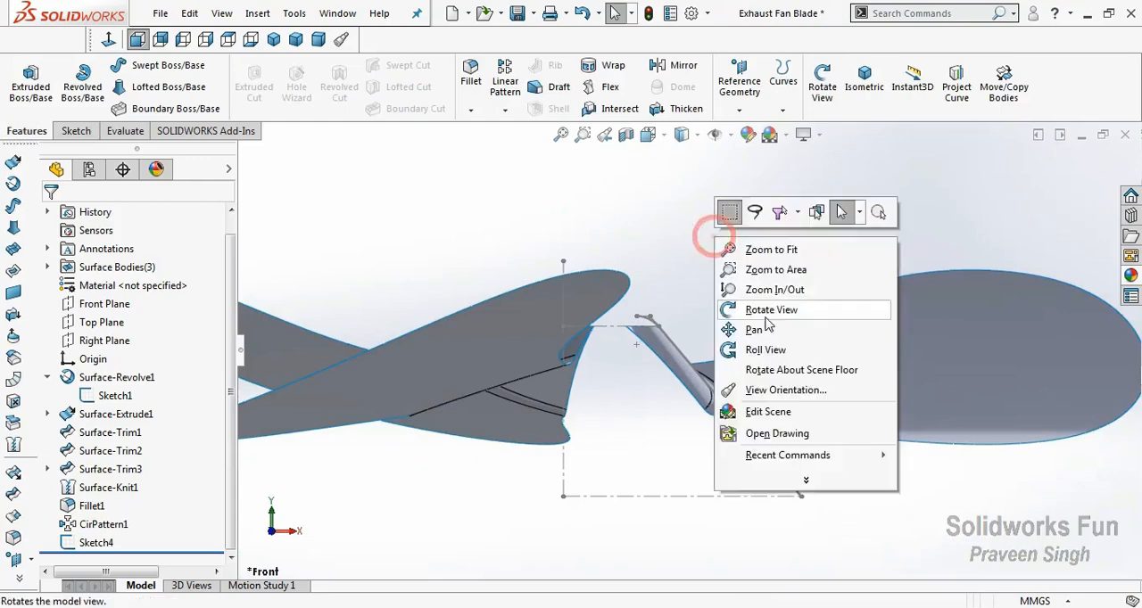
pyautogui.click(764, 317)
pyautogui.moveTo(743, 333); pyautogui.dragTo(737, 339)
pyautogui.rightClick(741, 341)
pyautogui.click(787, 441)
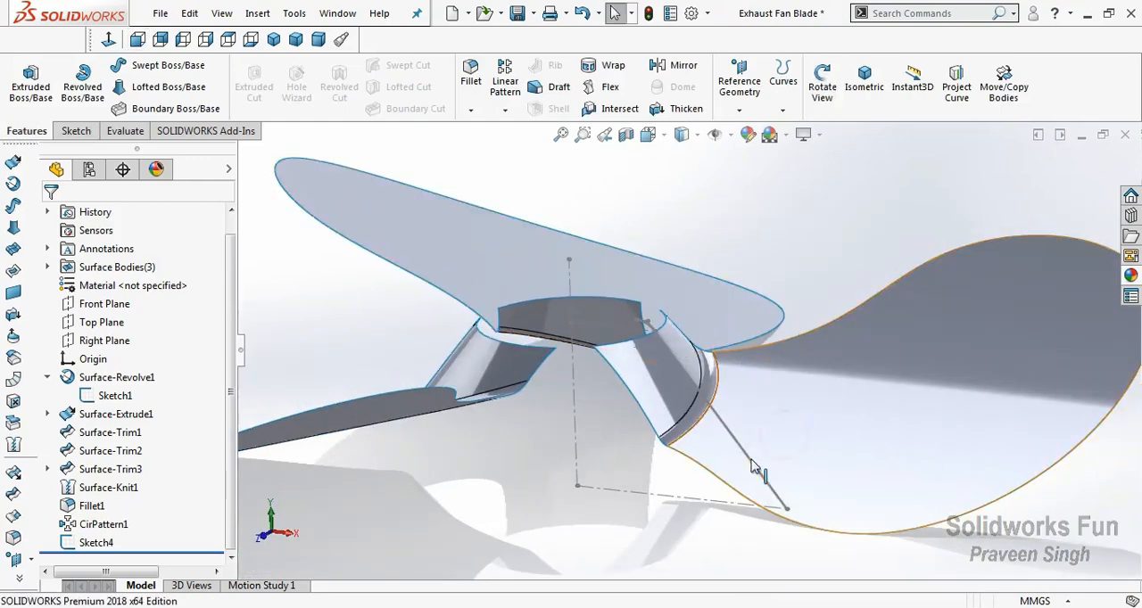
pyautogui.click(752, 463)
pyautogui.click(815, 407)
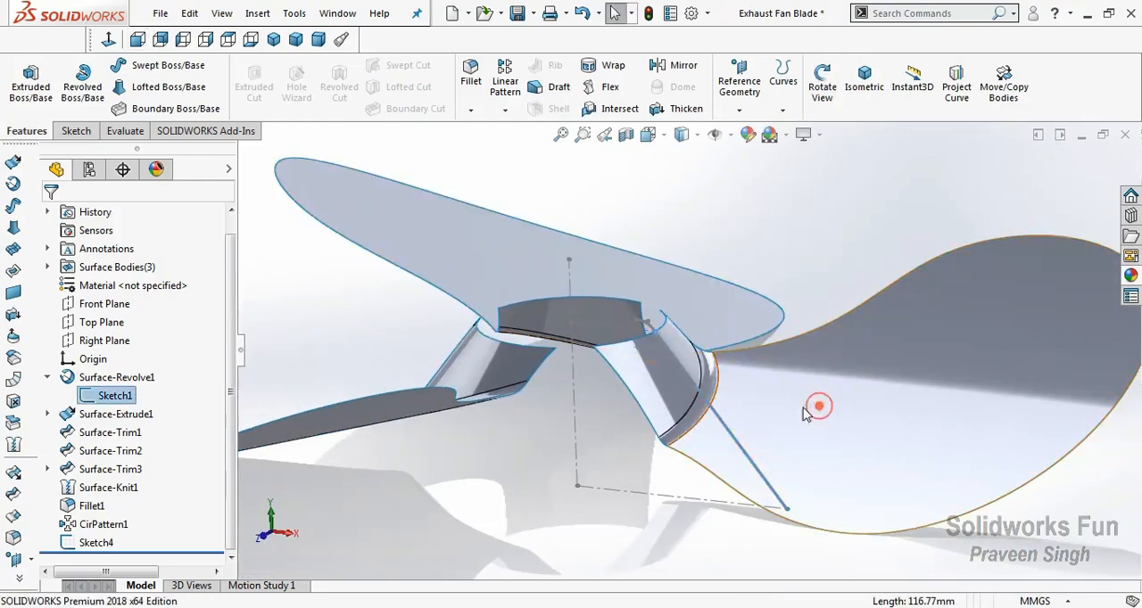
# Revolve the open arc profile 360 degrees about the vertical centerline as a surface on top of the hub.
pyautogui.rightClick(619, 214)
pyautogui.click(670, 290)
pyautogui.moveTo(670, 288); pyautogui.dragTo(680, 295)
pyautogui.scroll(-2, 764, 337)
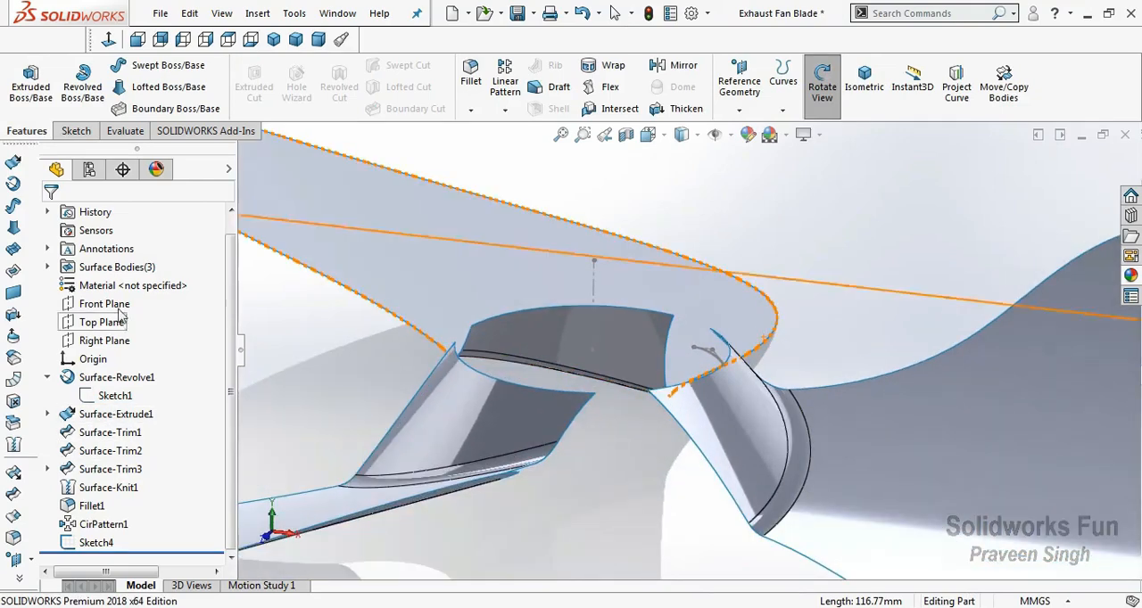
pyautogui.rightClick(677, 210)
pyautogui.click(714, 314)
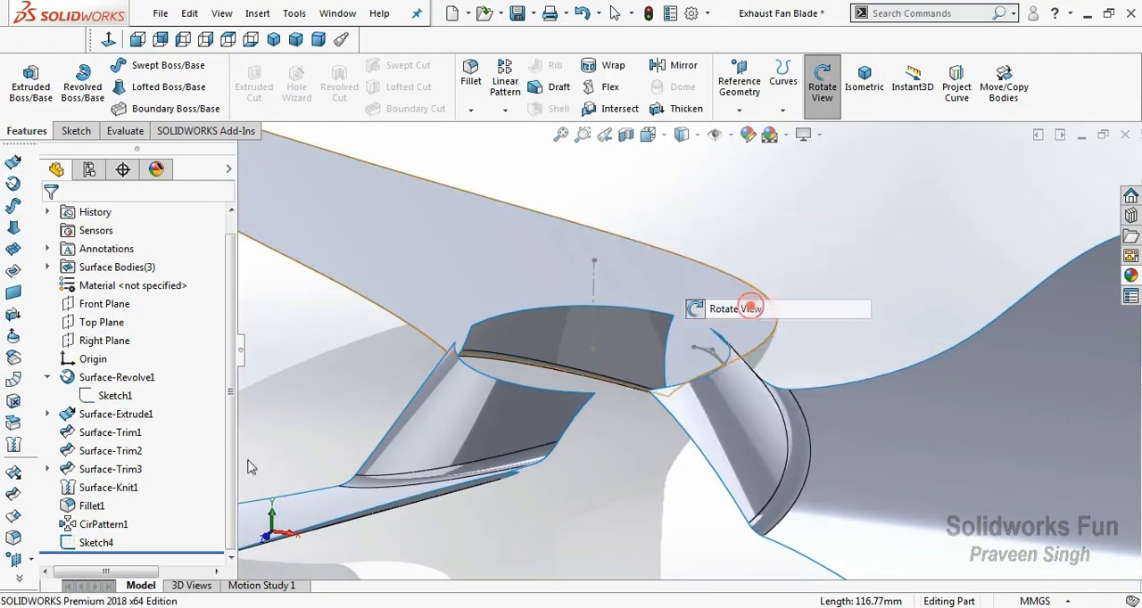
pyautogui.click(106, 542)
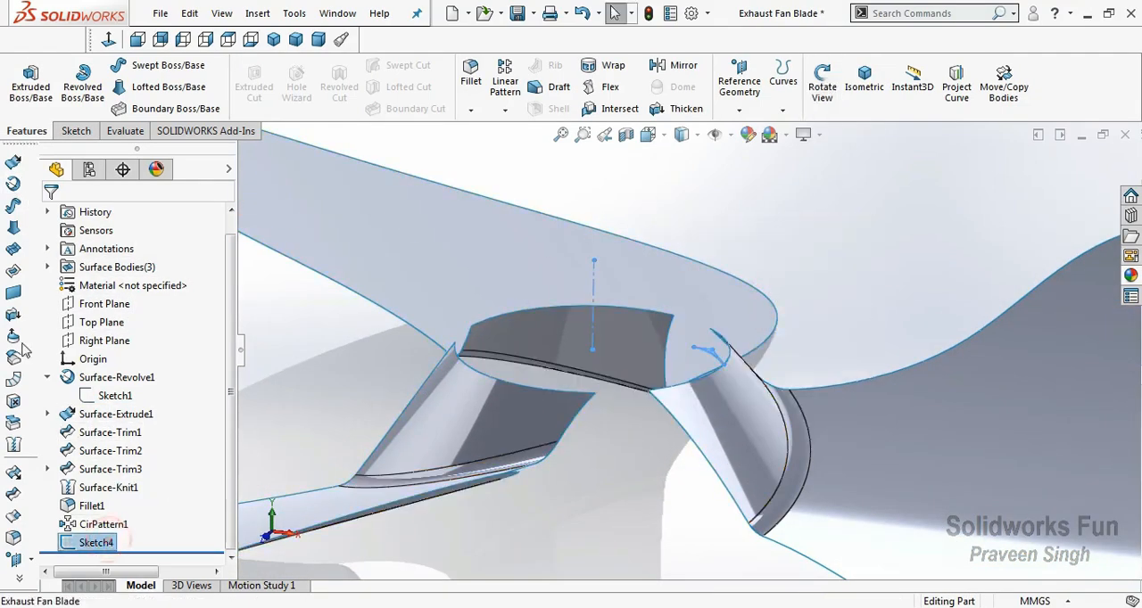
pyautogui.click(13, 184)
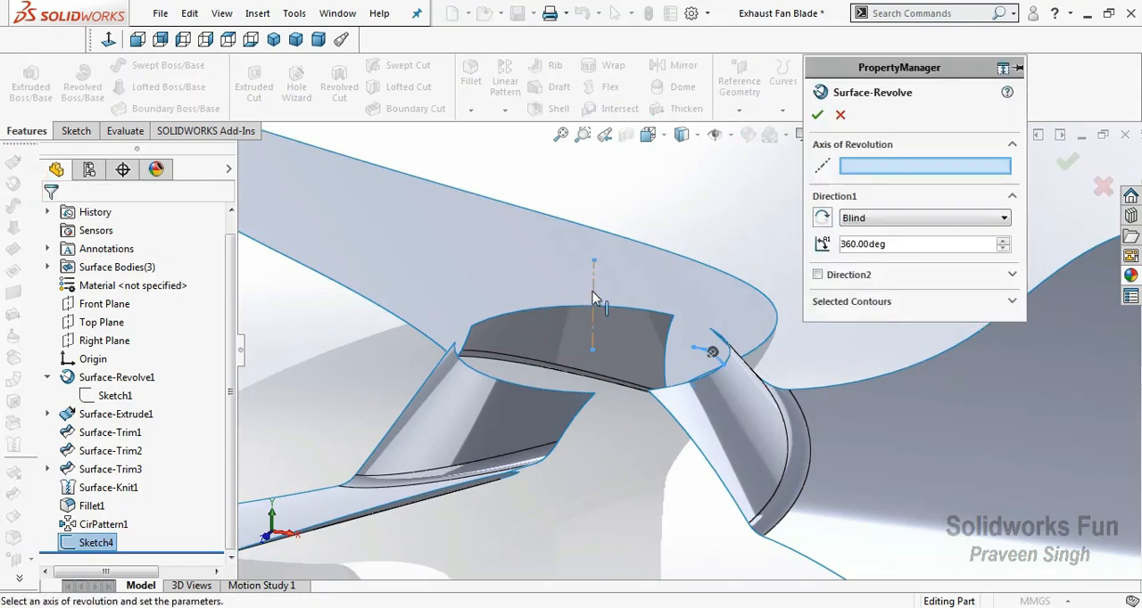
pyautogui.click(818, 116)
pyautogui.click(791, 198)
pyautogui.scroll(3, 726, 271)
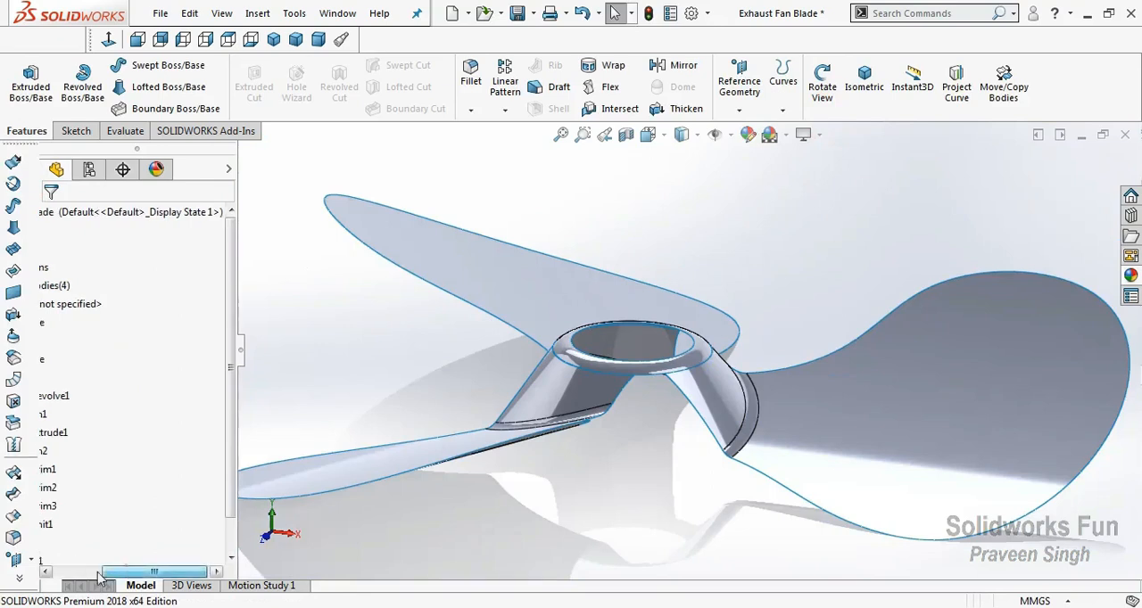
# Show the arc profile sketch belonging to the revolved surface on top of the hub.
pyautogui.moveTo(116, 571); pyautogui.dragTo(36, 571)
pyautogui.click(48, 414)
pyautogui.click(49, 413)
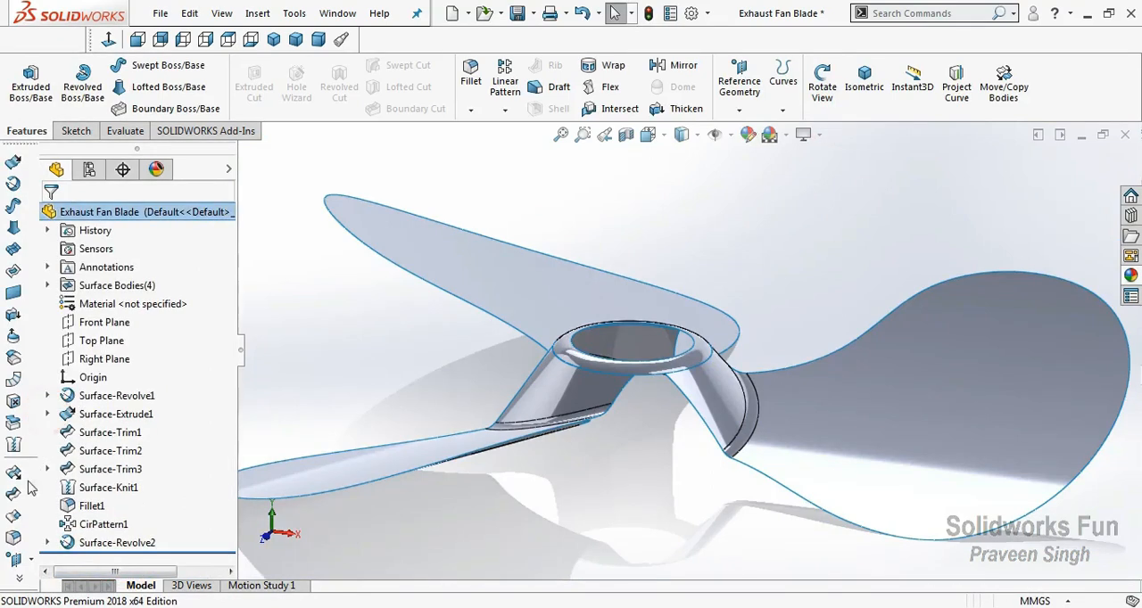
pyautogui.click(49, 542)
pyautogui.click(100, 542)
pyautogui.click(109, 514)
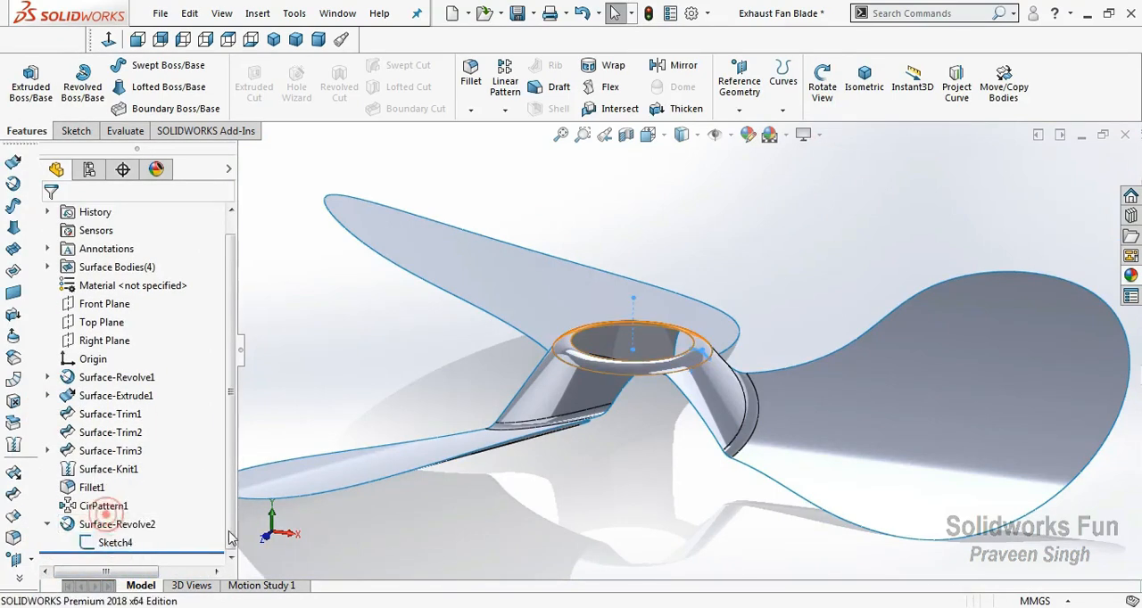
# Create a reference plane parallel to the Top Plane through the upper endpoint of the arc in the profile sketch.
pyautogui.hotkey('ctrl', '1')
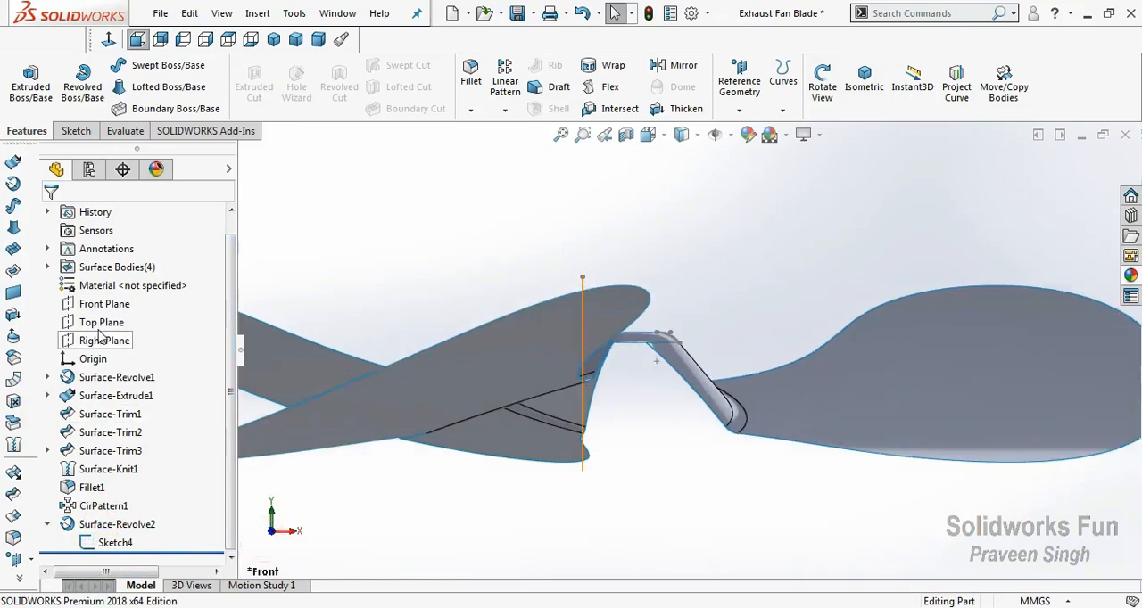
pyautogui.click(100, 322)
pyautogui.keyDown('ctrl'); pyautogui.moveTo(676, 518); pyautogui.dragTo(676, 496); pyautogui.keyUp('ctrl')
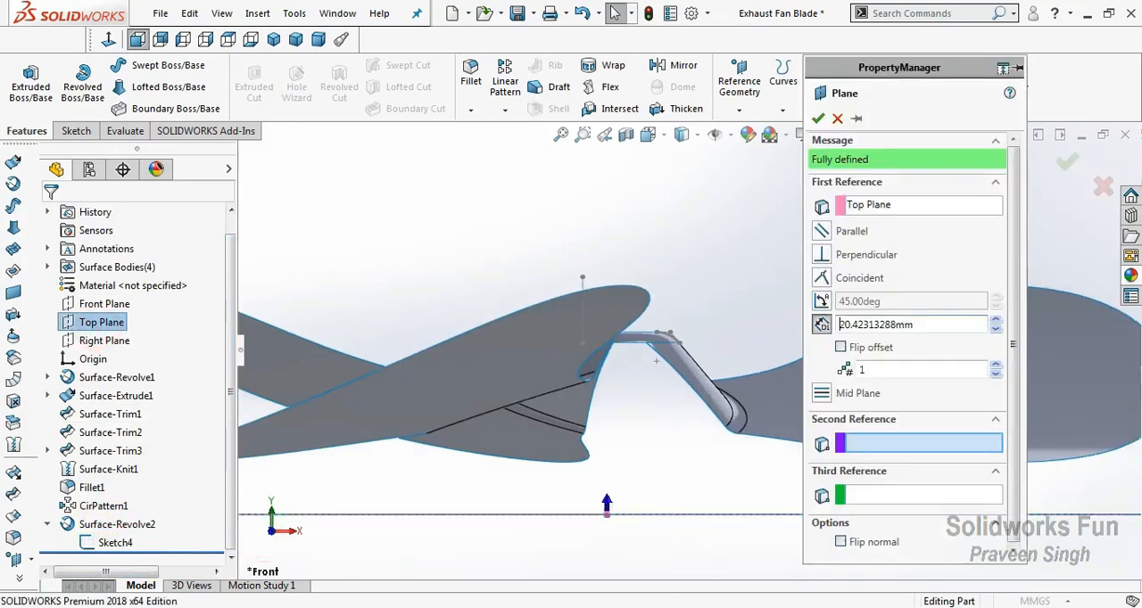
pyautogui.scroll(-5, 671, 357)
pyautogui.click(637, 298)
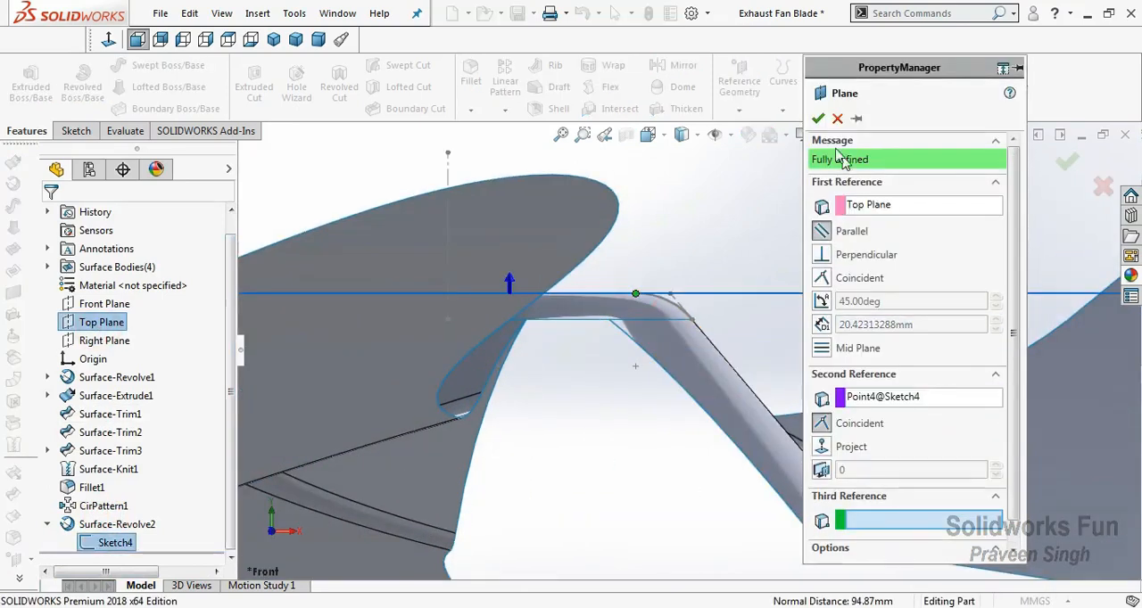
pyautogui.click(818, 118)
pyautogui.click(606, 439)
# Start a sketch on the new plane and draw a circle about 27 mm in diameter centered on the origin.
pyautogui.click(93, 542)
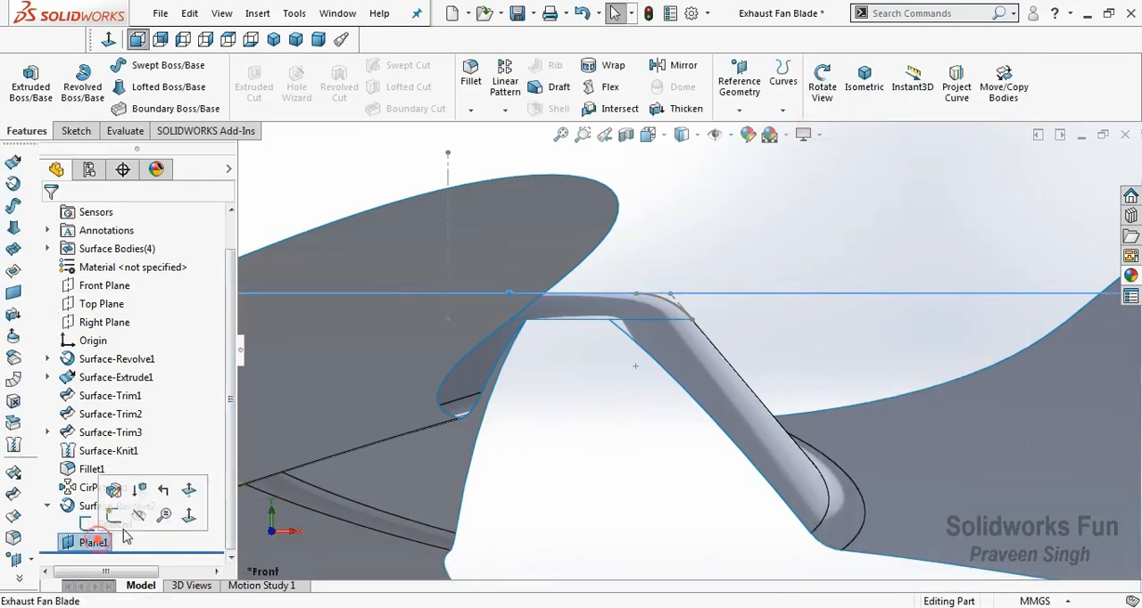
pyautogui.click(105, 540)
pyautogui.click(121, 516)
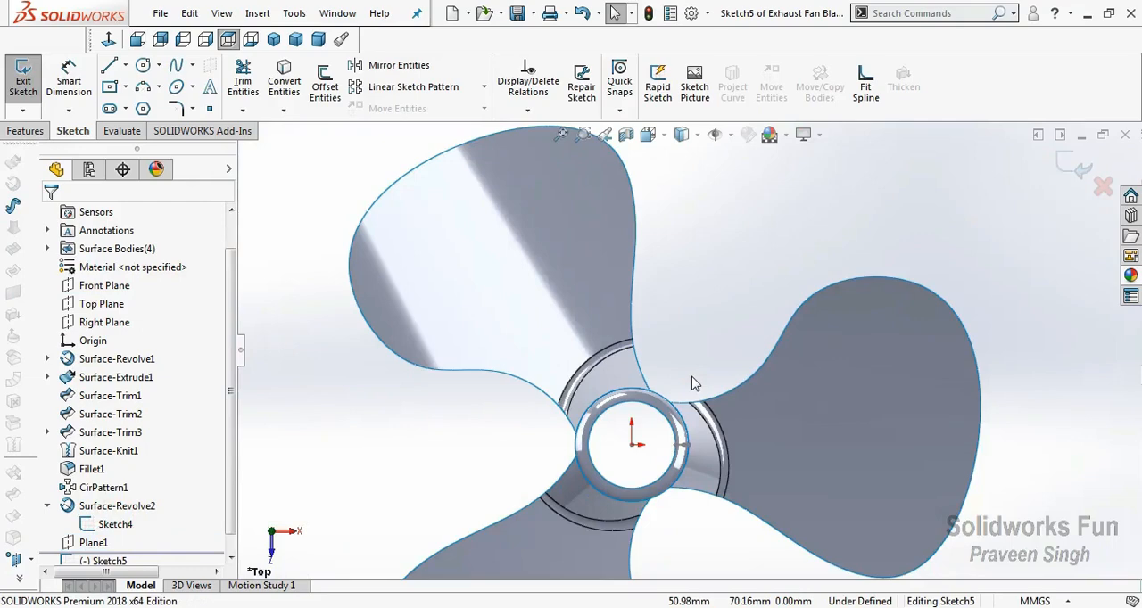
pyautogui.click(143, 65)
pyautogui.click(631, 445)
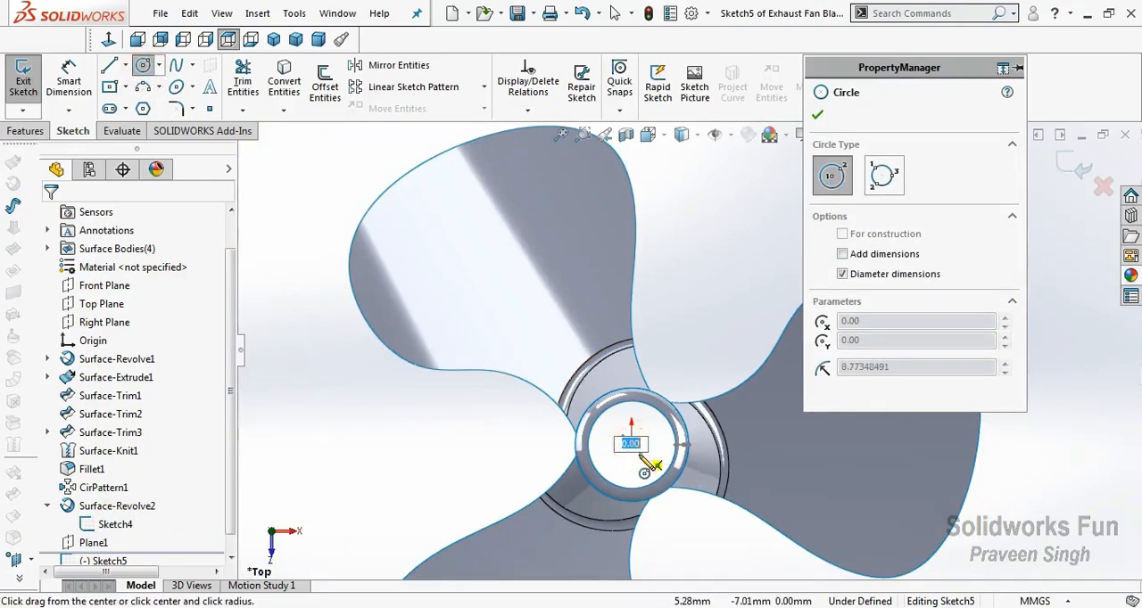
pyautogui.click(647, 455)
# Dimension the circle with a diameter of 30 mm.
pyautogui.click(81, 86)
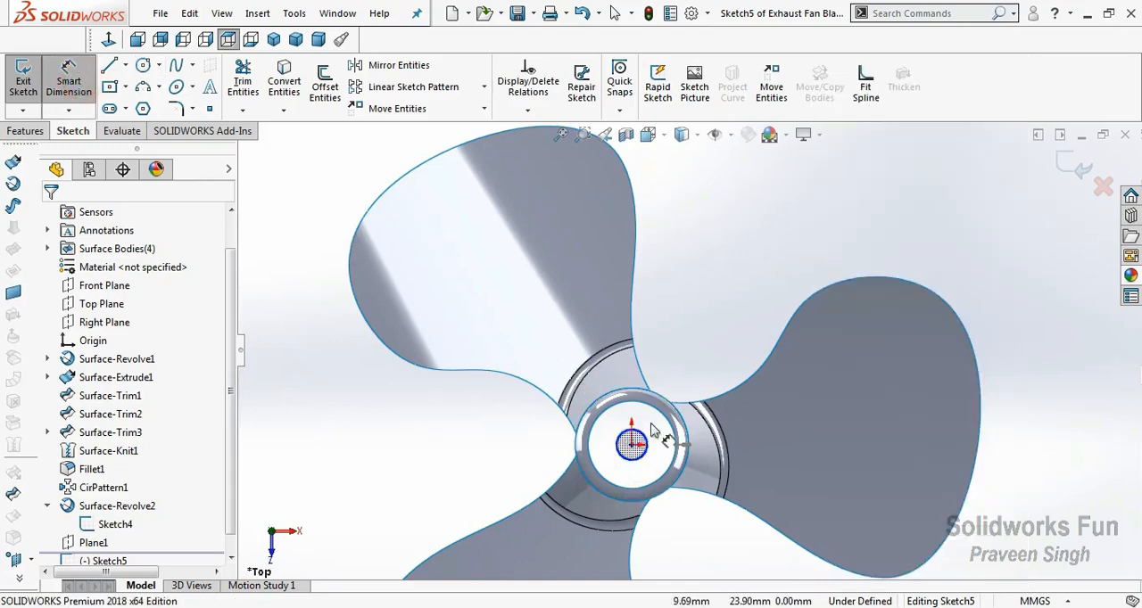
pyautogui.click(649, 444)
pyautogui.click(688, 365)
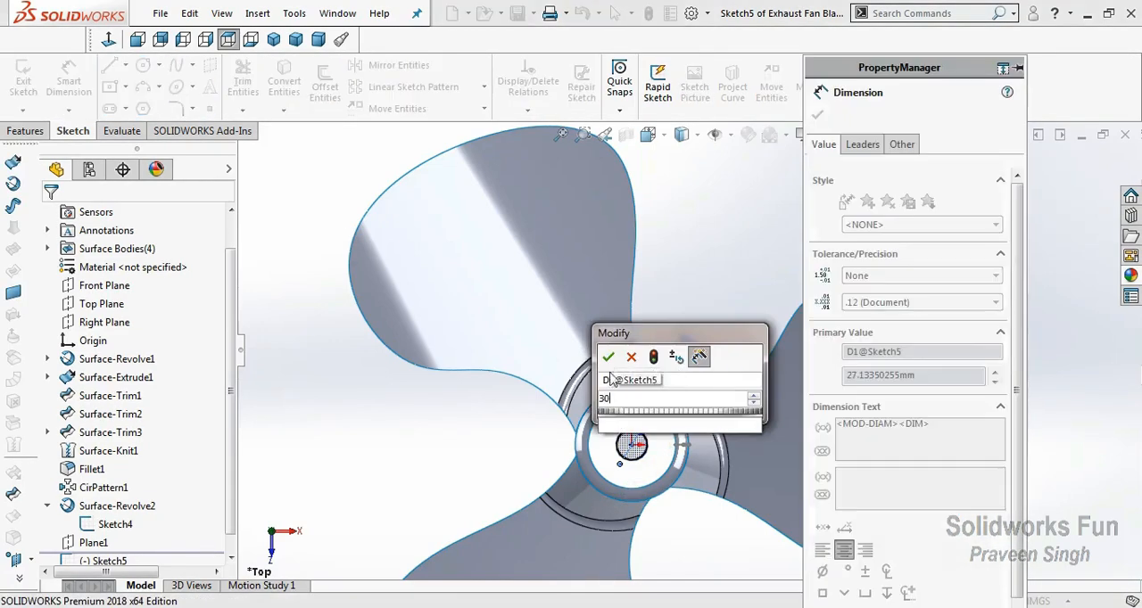
pyautogui.write('30')
pyautogui.click(608, 358)
pyautogui.click(817, 114)
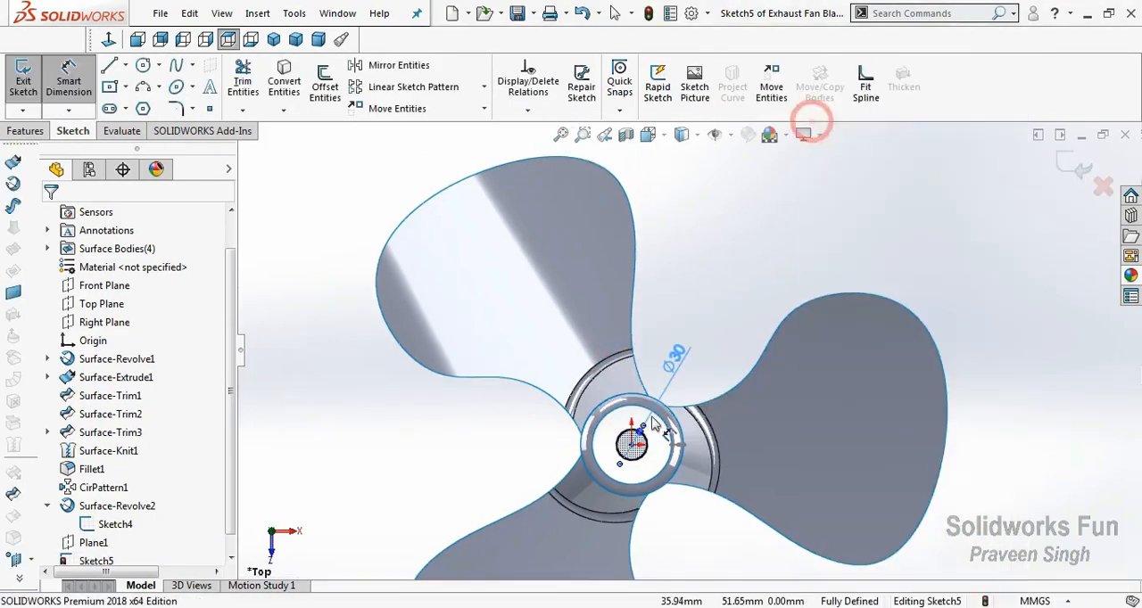
# Hide the arc profile sketch of the revolved surface on top of the hub.
pyautogui.click(124, 527)
pyautogui.click(134, 502)
pyautogui.scroll(-1, 641, 461)
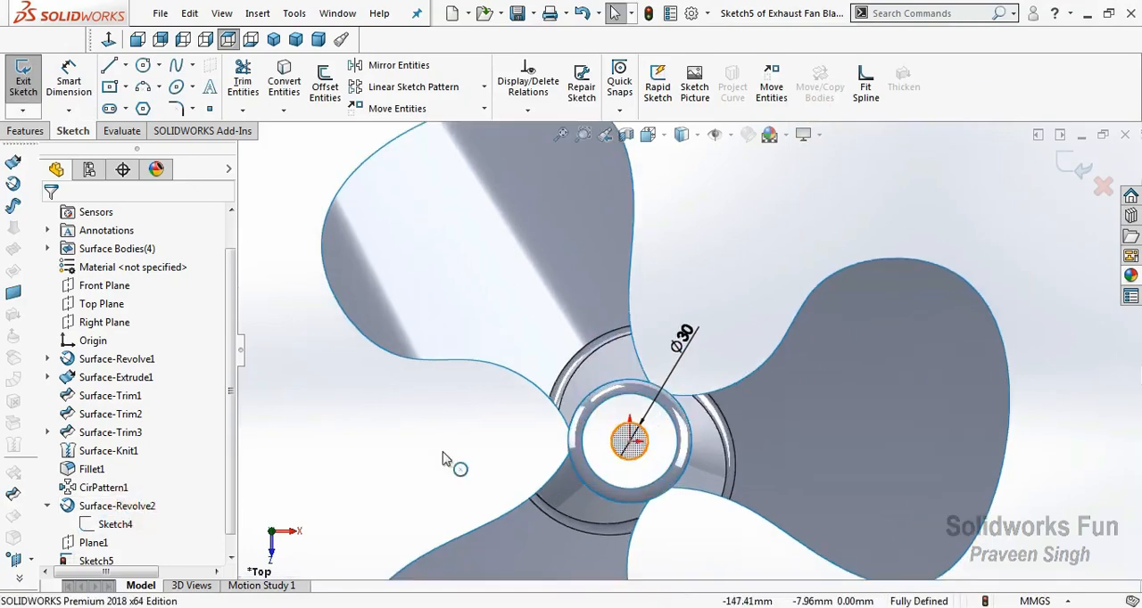
# Draw a second circle from the origin out to the revolved surface's inner edge and finish the sketch.
pyautogui.click(142, 67)
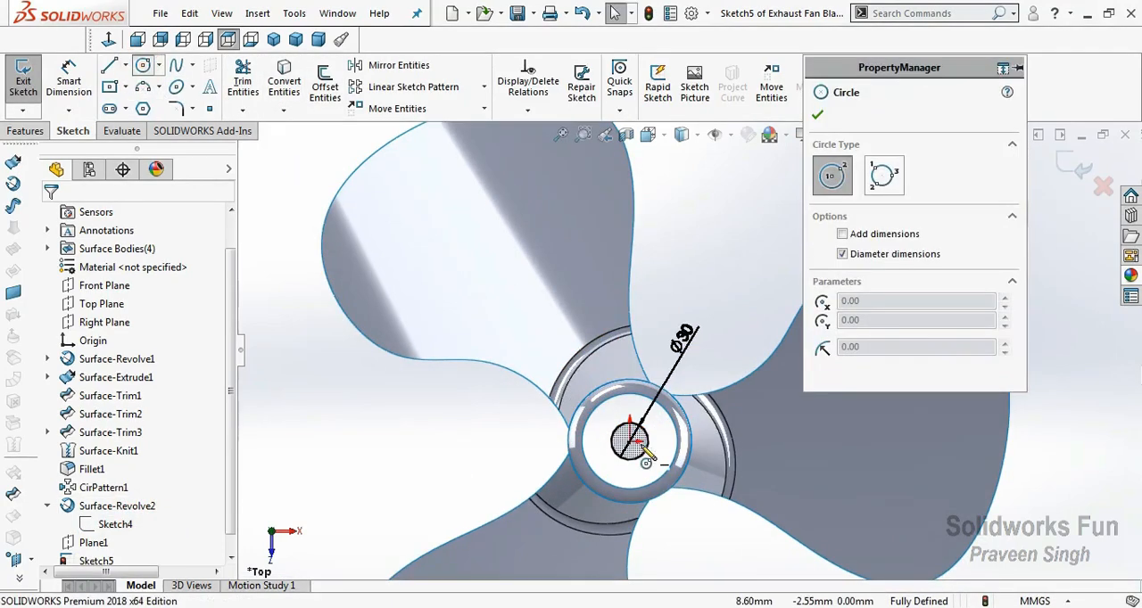
pyautogui.click(630, 441)
pyautogui.click(607, 419)
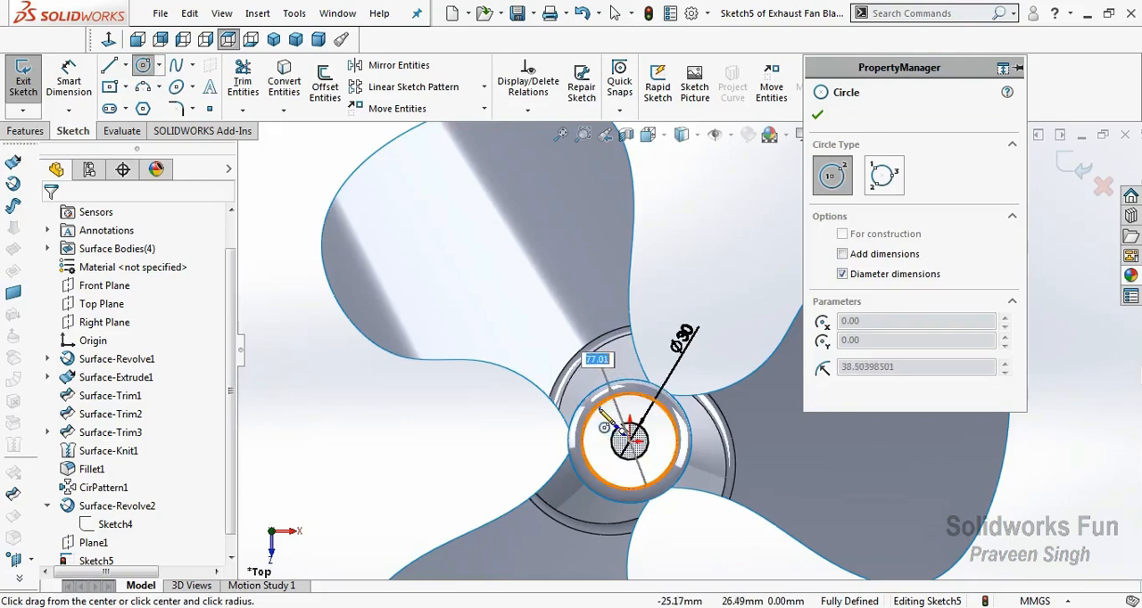
pyautogui.click(142, 65)
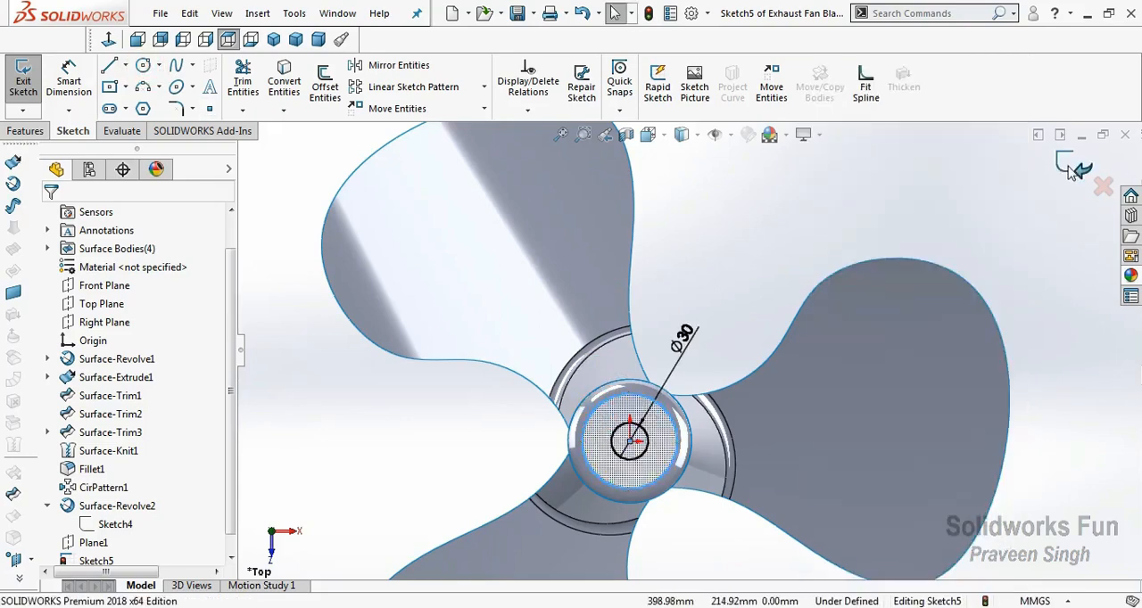
pyautogui.click(1073, 170)
# Create a planar surface bounded by the two concentric circles to cap the hub around its center hole.
pyautogui.rightClick(690, 258)
pyautogui.click(761, 351)
pyautogui.moveTo(662, 435)
pyautogui.mouseDown()
pyautogui.moveTo(661, 278)
pyautogui.moveTo(517, 265)
pyautogui.moveTo(520, 458)
pyautogui.mouseUp()
pyautogui.click(107, 543)
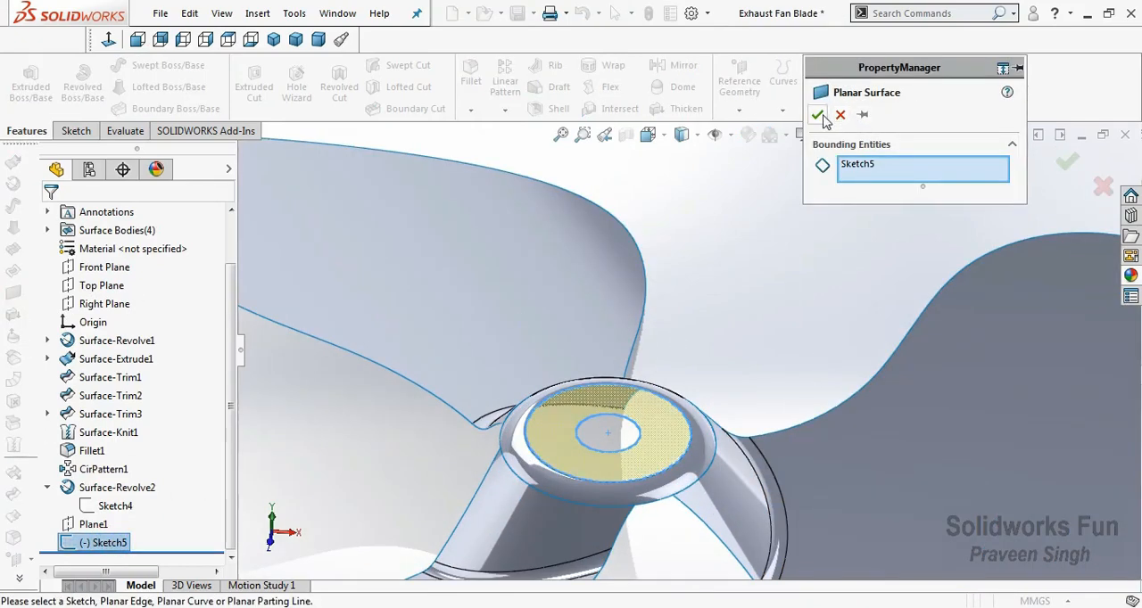
pyautogui.click(818, 115)
pyautogui.scroll(3, 760, 247)
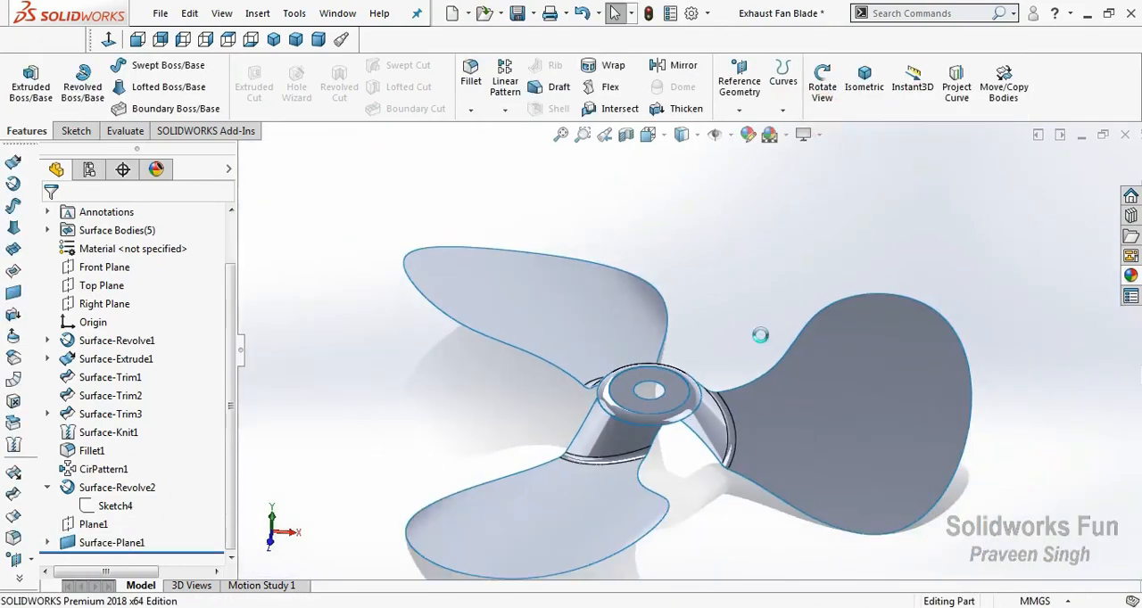
pyautogui.scroll(2, 761, 335)
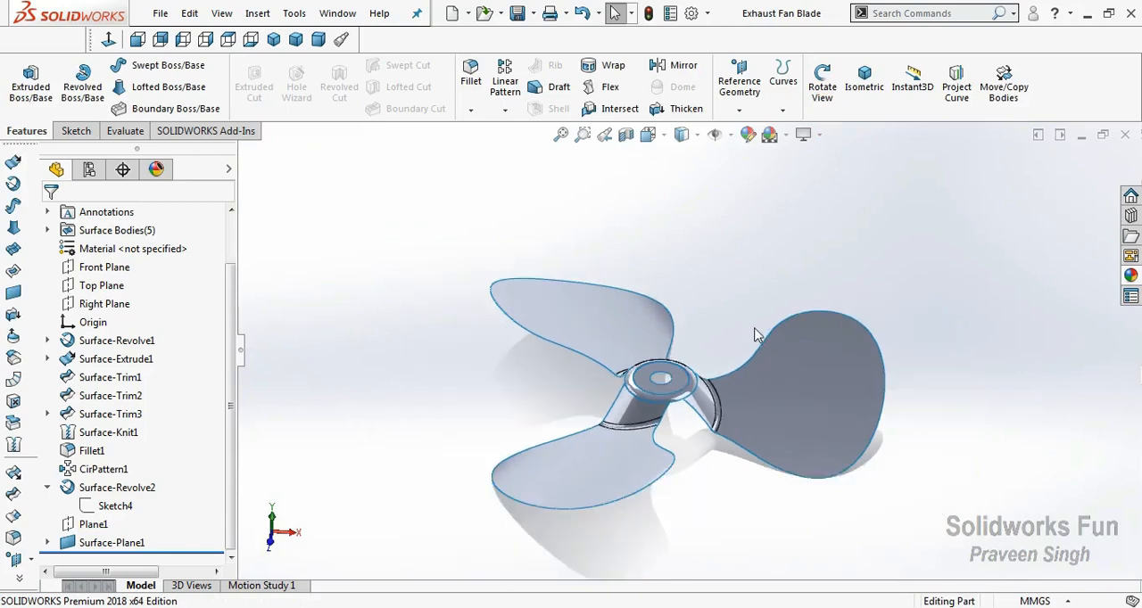
pyautogui.scroll(-1, 748, 412)
# Knit the three blade surfaces, the revolved hub surface and the planar cap into one surface, and save the part.
pyautogui.click(47, 489)
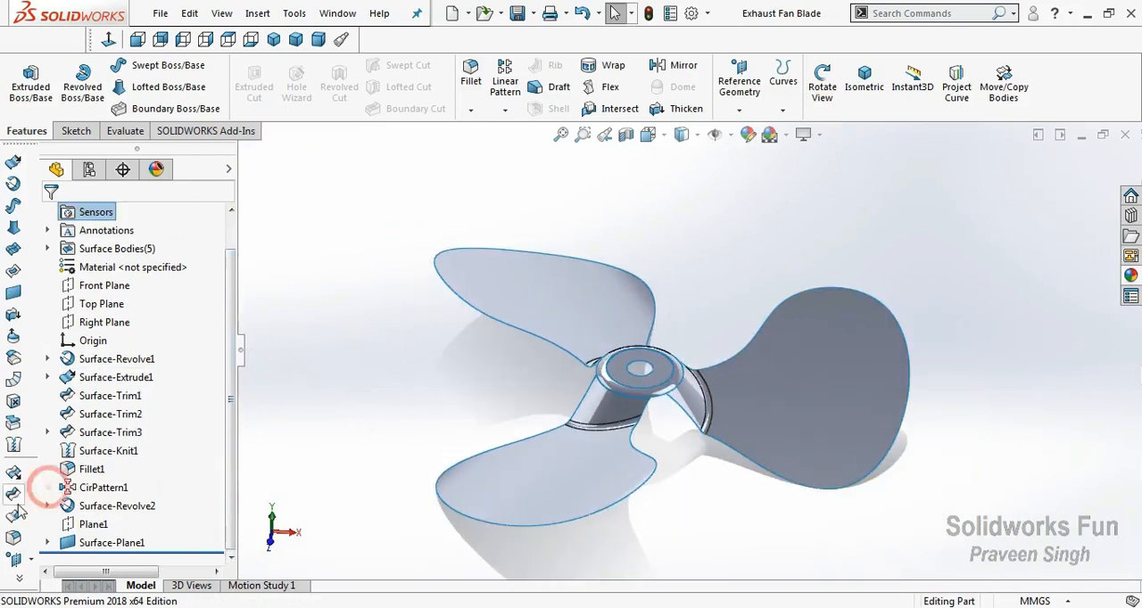
pyautogui.click(13, 446)
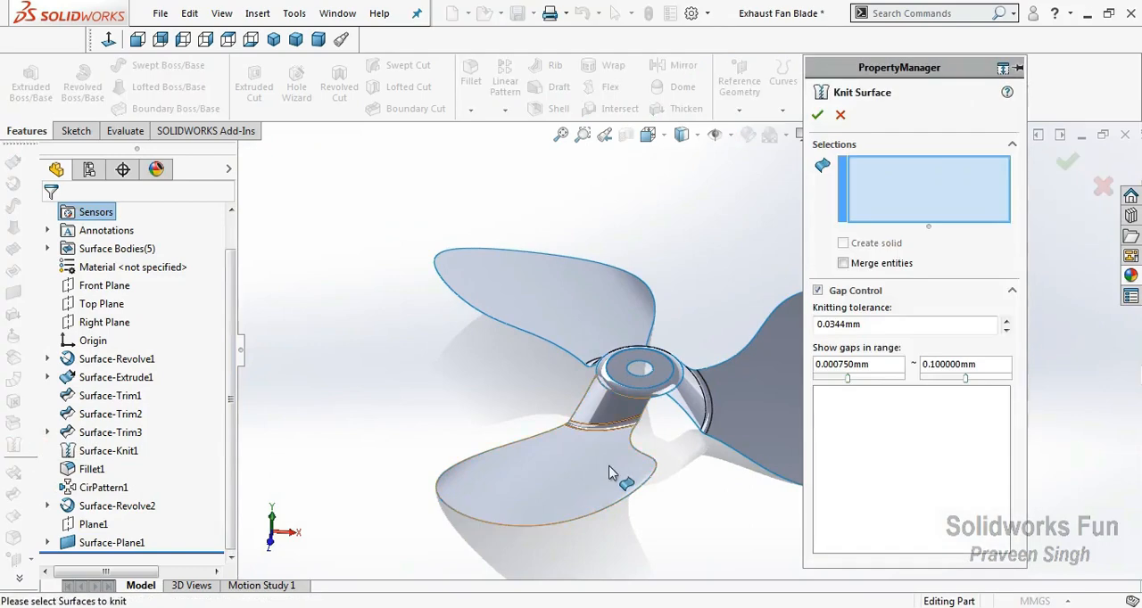
pyautogui.click(730, 428)
pyautogui.scroll(-2, 696, 375)
pyautogui.click(434, 255)
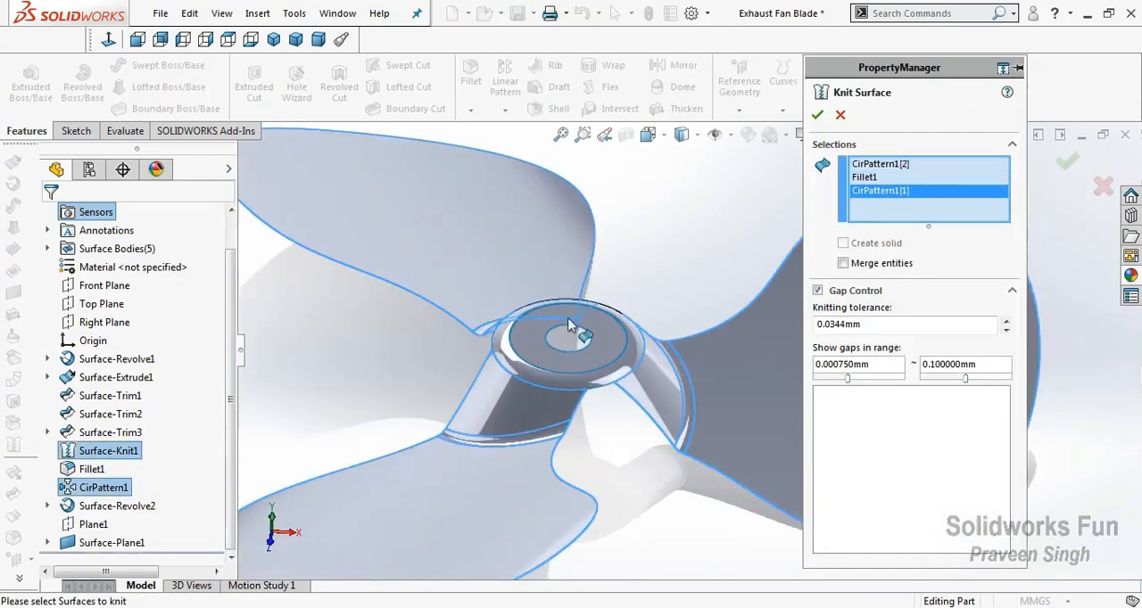
pyautogui.scroll(-2, 475, 402)
pyautogui.click(460, 414)
pyautogui.click(544, 422)
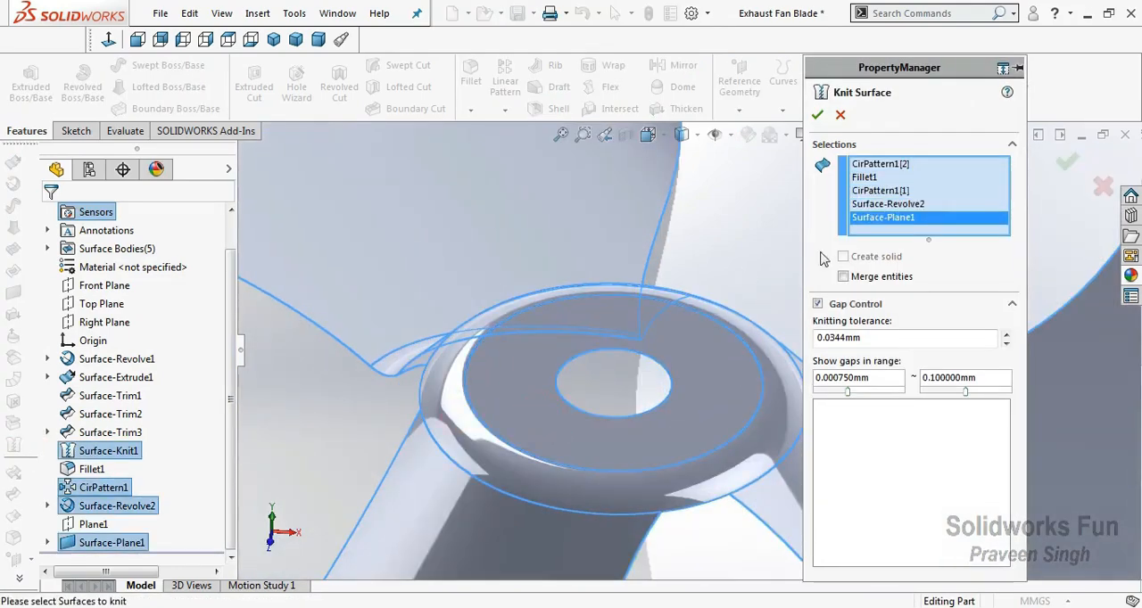
pyautogui.click(815, 115)
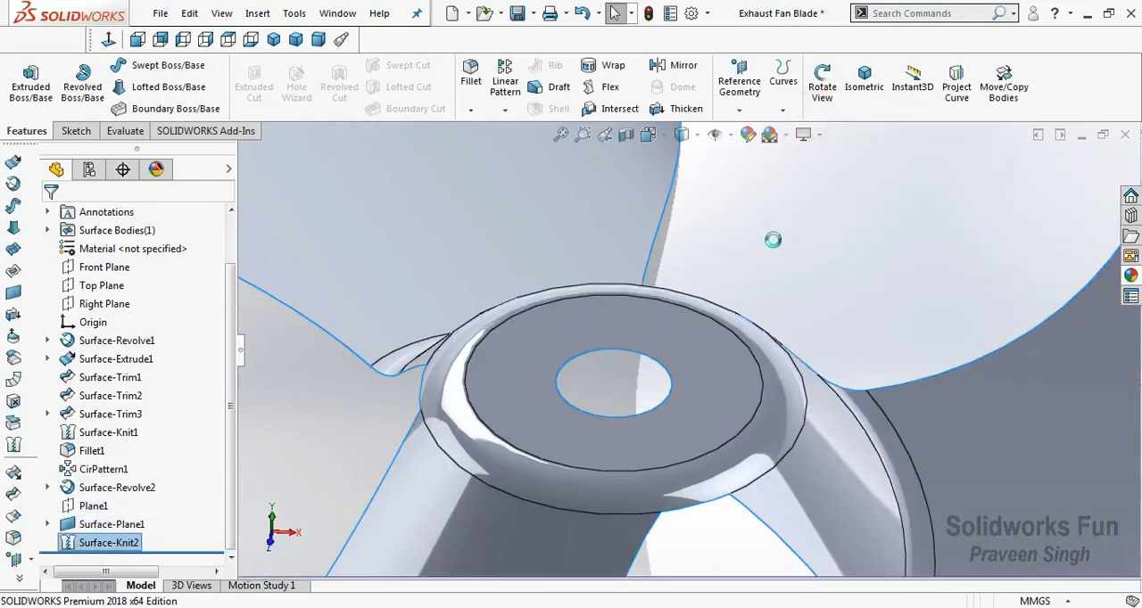
pyautogui.press('f')
pyautogui.hotkey('ctrl', 's')
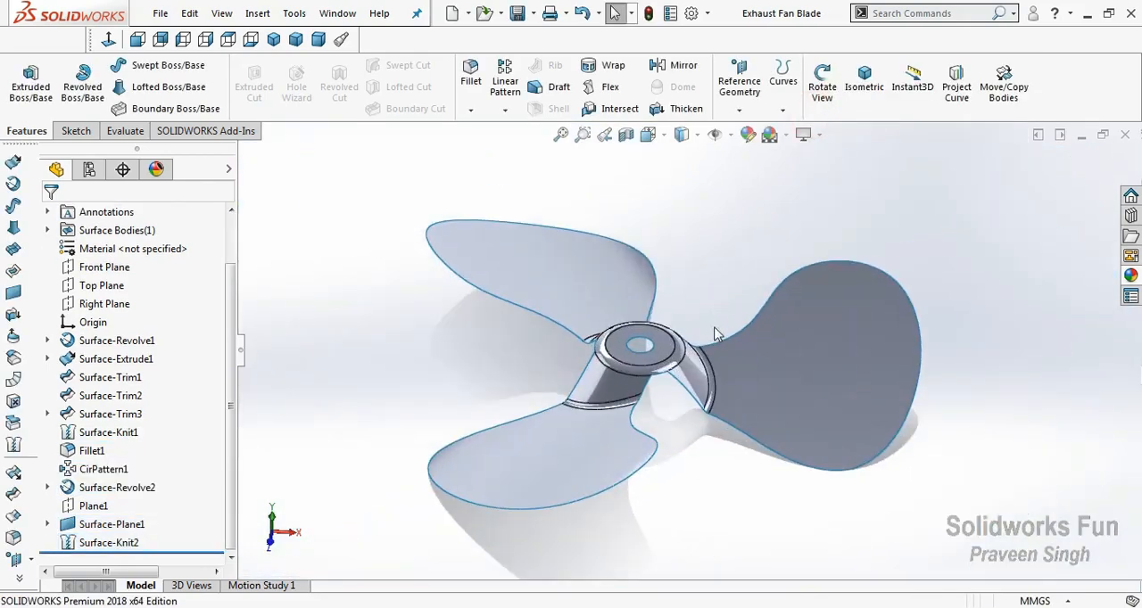
# Search the commands for "thicken".
pyautogui.scroll(-5, 714, 339)
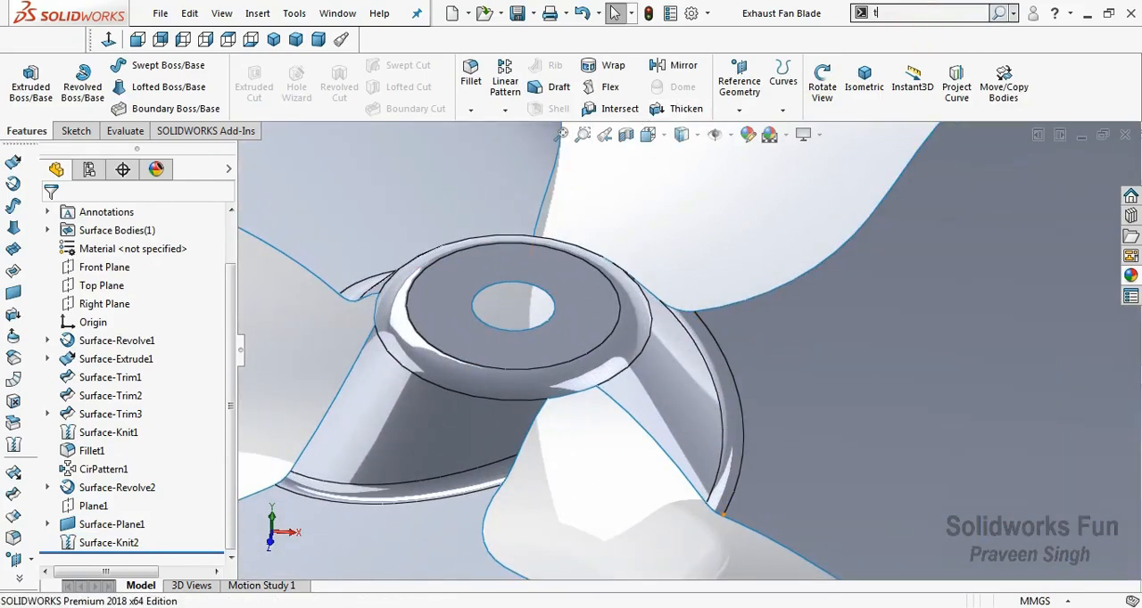
pyautogui.click(919, 13)
pyautogui.write('thicken')
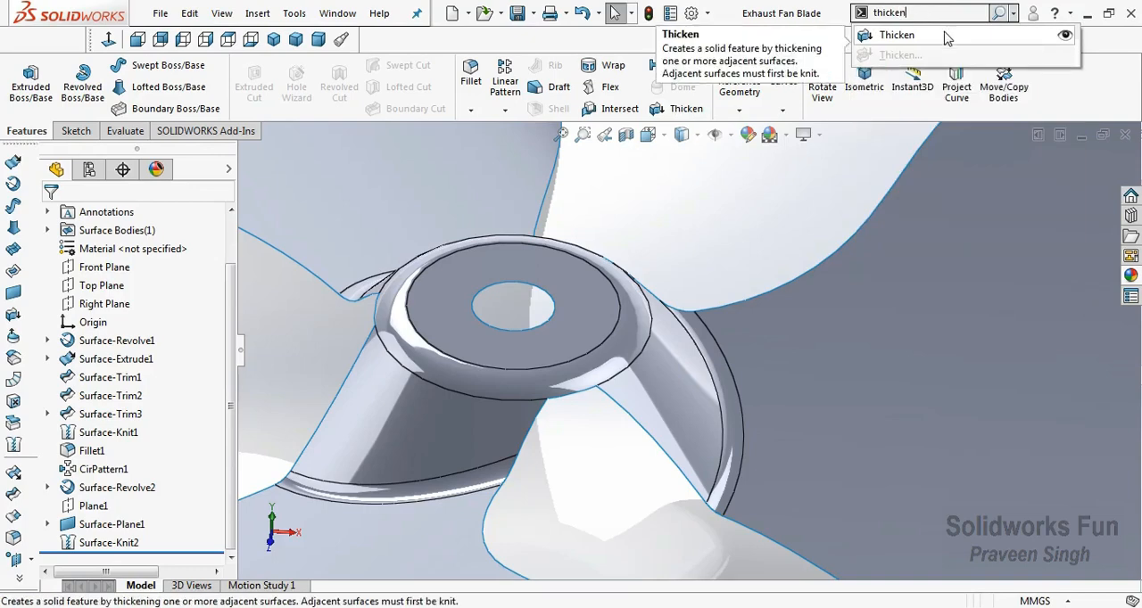
pyautogui.click(762, 175)
pyautogui.scroll(5, 733, 330)
pyautogui.scroll(-1, 675, 314)
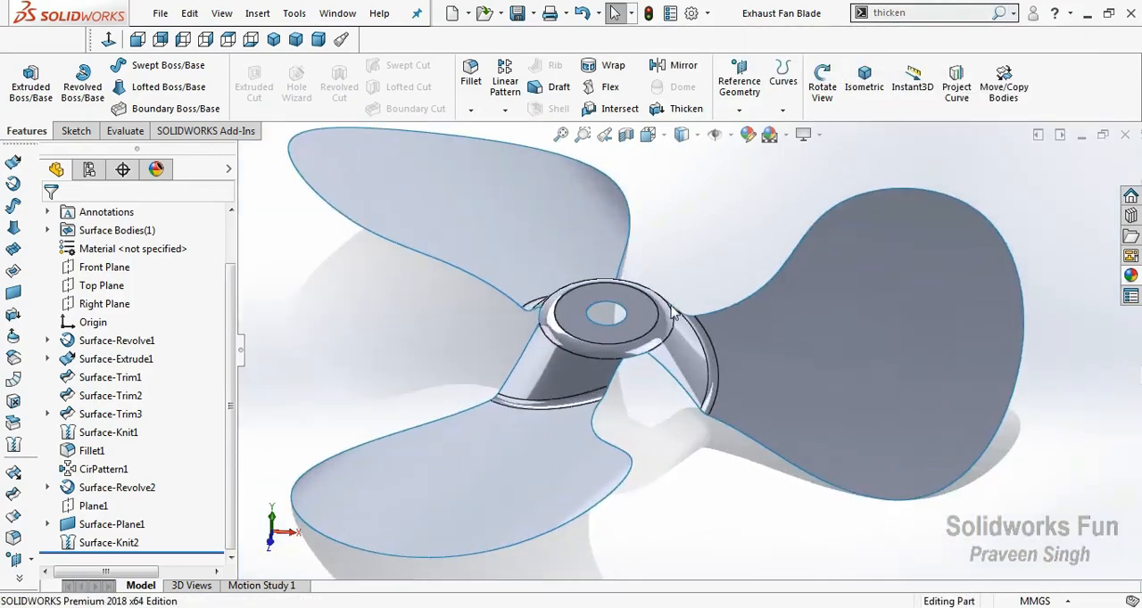
# Thicken the knitted fan surface into a solid with a thickness of 1.25 mm on the first side option.
pyautogui.click(678, 111)
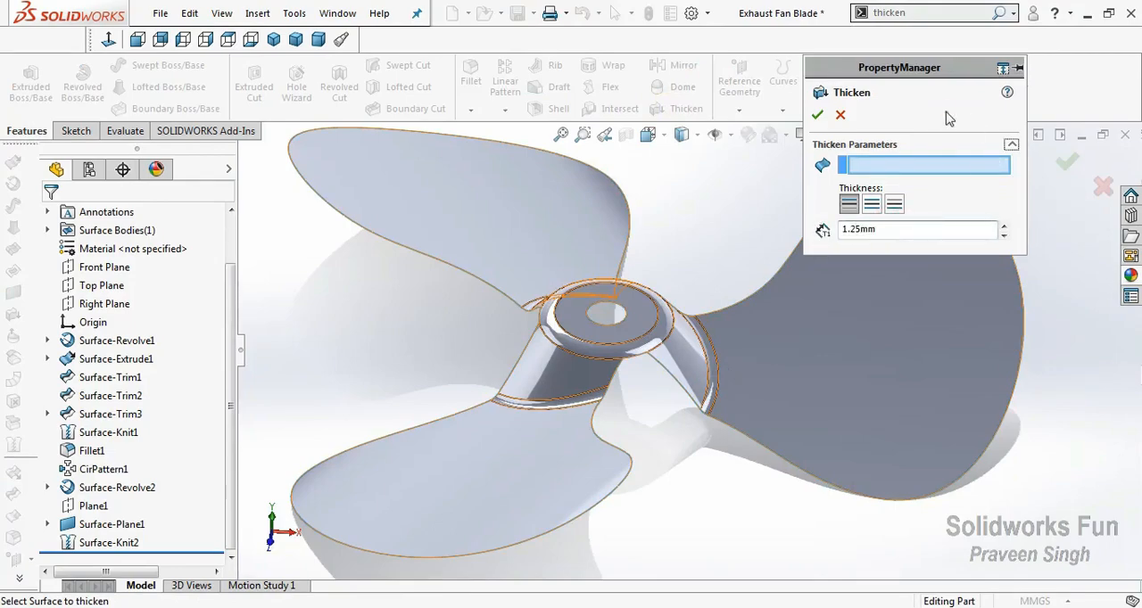
pyautogui.click(667, 348)
pyautogui.scroll(-4, 680, 357)
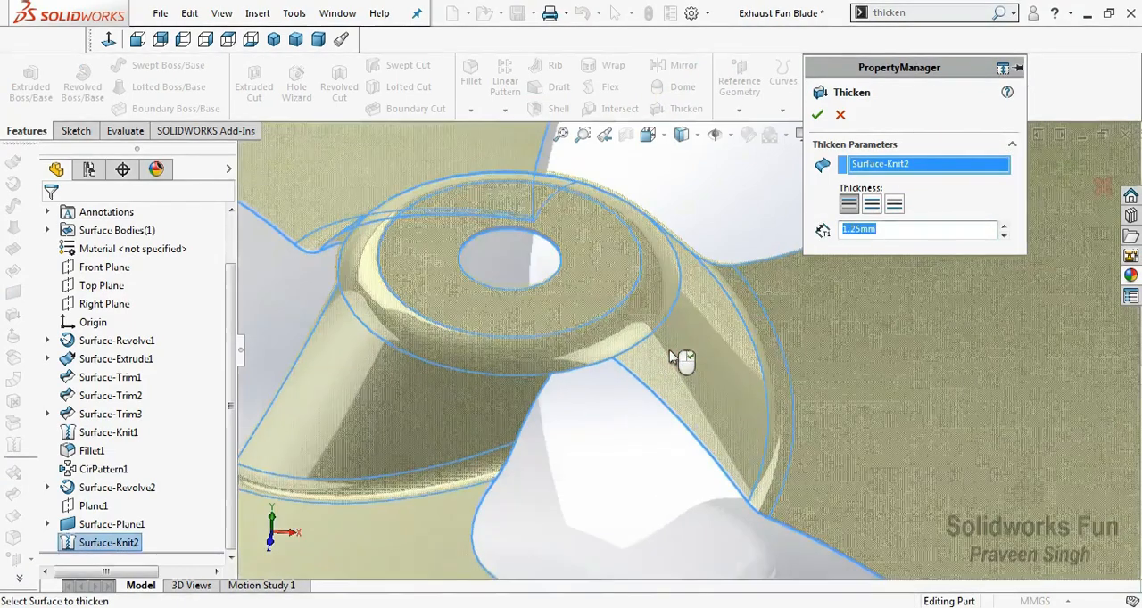
pyautogui.scroll(2, 685, 434)
pyautogui.scroll(-2, 633, 326)
pyautogui.rightClick(633, 326)
pyautogui.moveTo(683, 420)
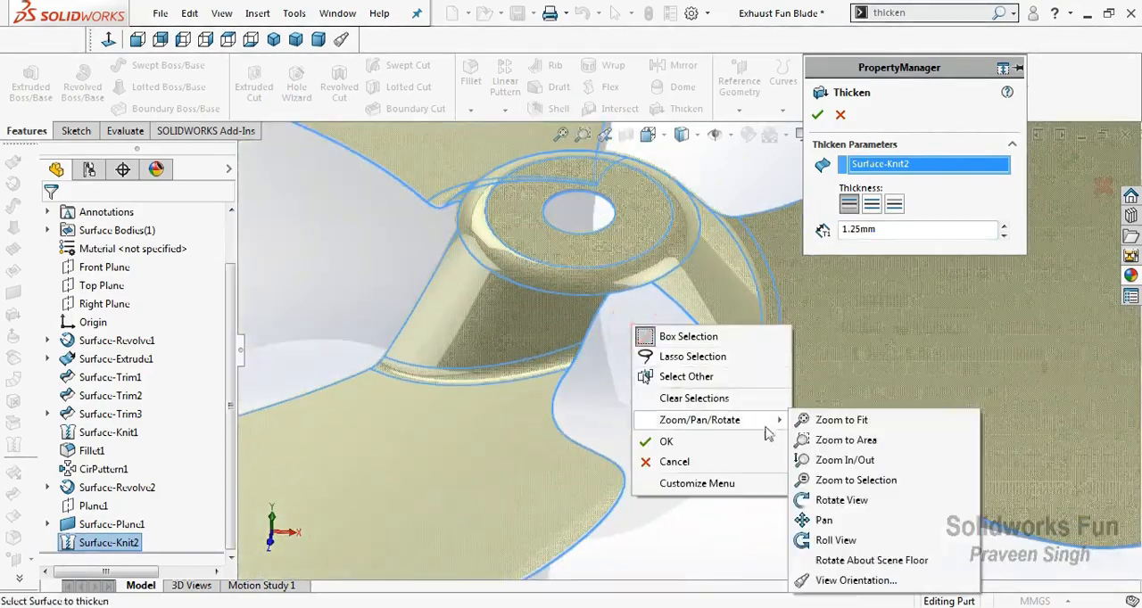
pyautogui.click(807, 500)
pyautogui.moveTo(808, 496); pyautogui.dragTo(624, 312)
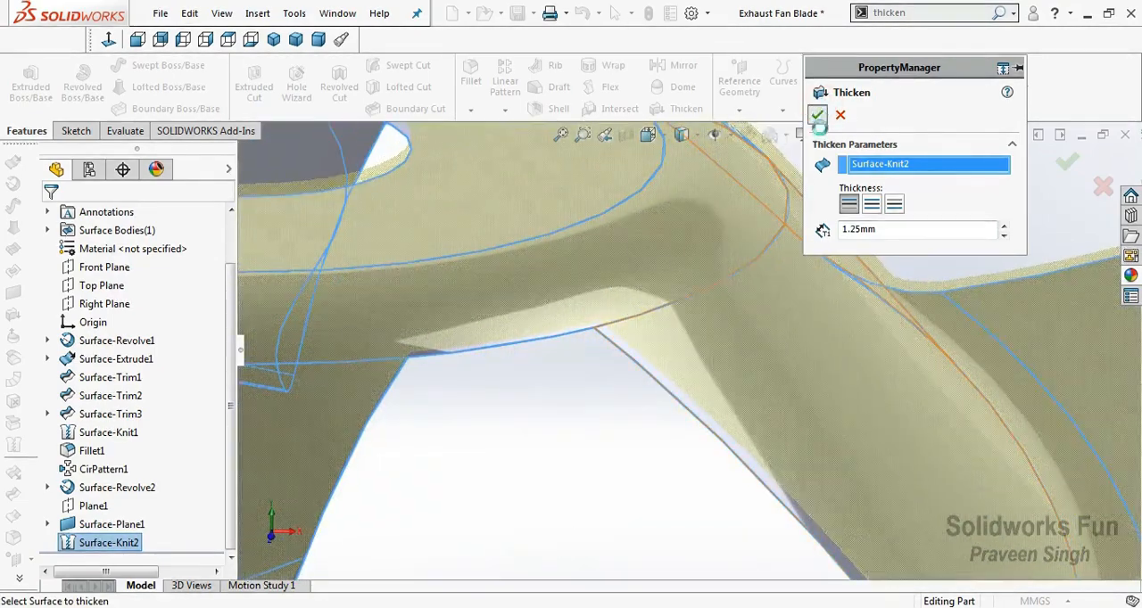
pyautogui.click(817, 114)
pyautogui.press('f')
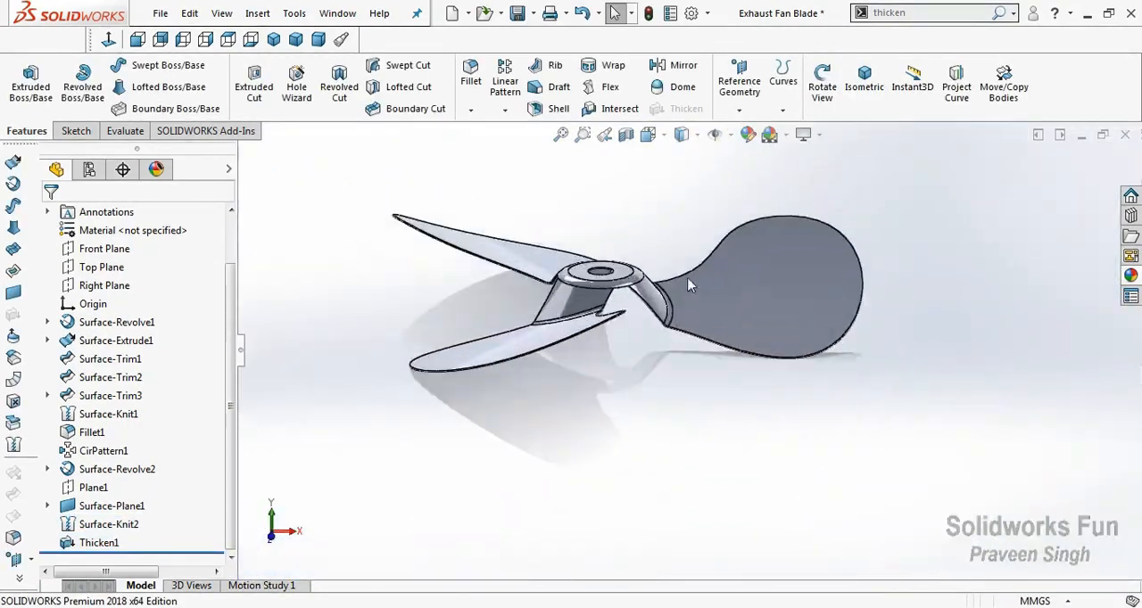
# Examine the thickened fan up close from several angles, checking the edges where the blades meet the hub.
pyautogui.rightClick(688, 212)
pyautogui.click(731, 297)
pyautogui.scroll(-6, 640, 290)
pyautogui.moveTo(615, 291); pyautogui.dragTo(595, 132)
pyautogui.scroll(-6, 538, 287)
pyautogui.moveTo(575, 310); pyautogui.dragTo(532, 176)
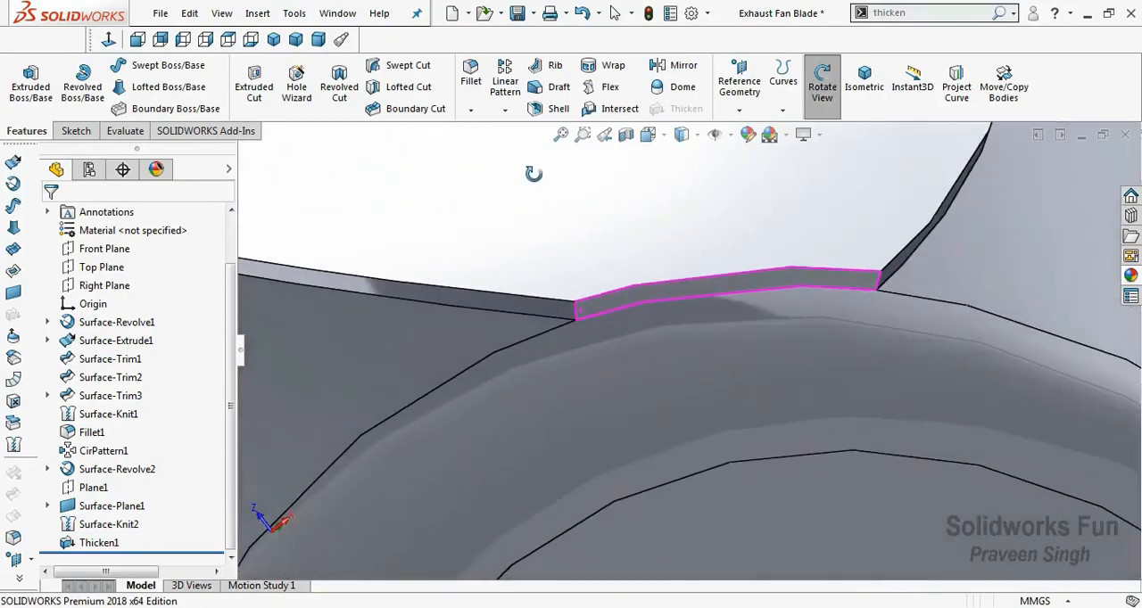
pyautogui.scroll(6, 655, 221)
pyautogui.scroll(5, 654, 221)
pyautogui.moveTo(668, 321); pyautogui.dragTo(718, 394)
pyautogui.scroll(-10, 682, 292)
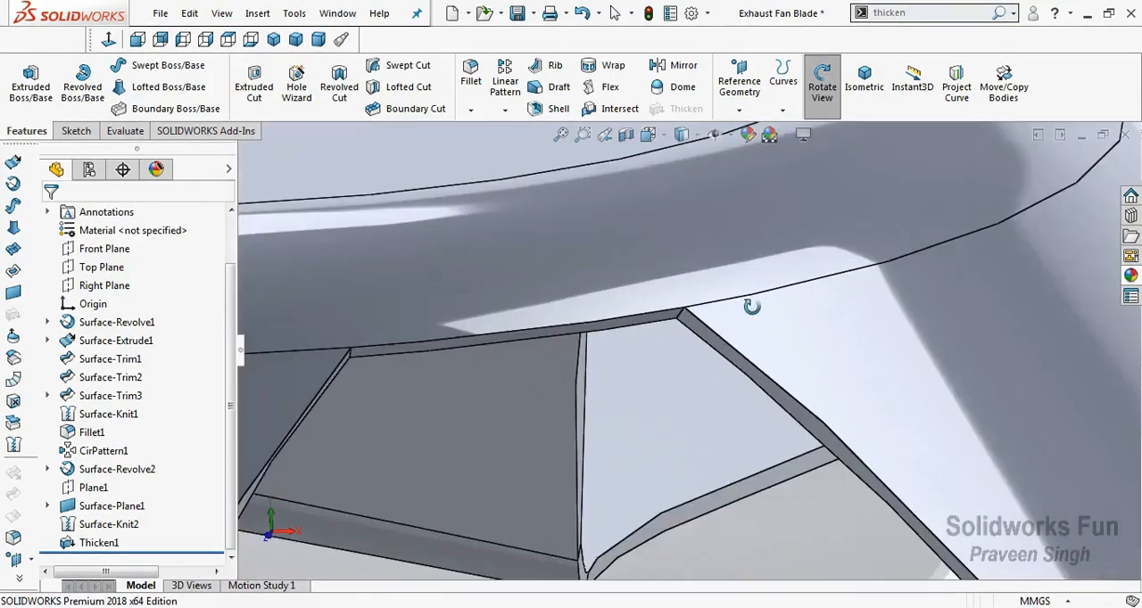
pyautogui.moveTo(752, 306); pyautogui.dragTo(780, 309)
pyautogui.scroll(10, 779, 309)
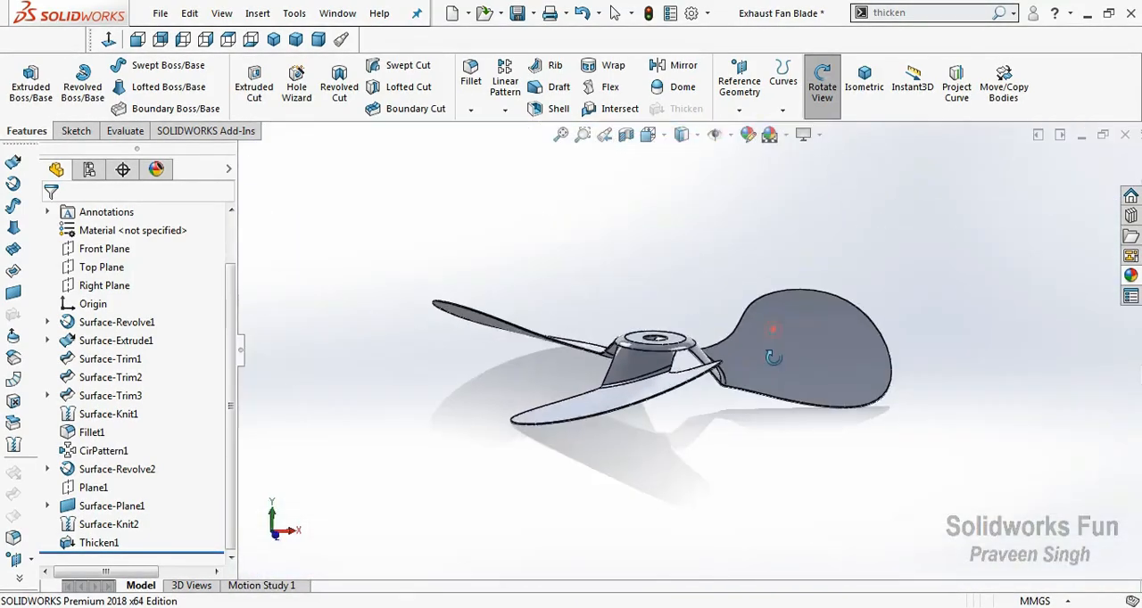
pyautogui.moveTo(774, 358); pyautogui.dragTo(775, 416)
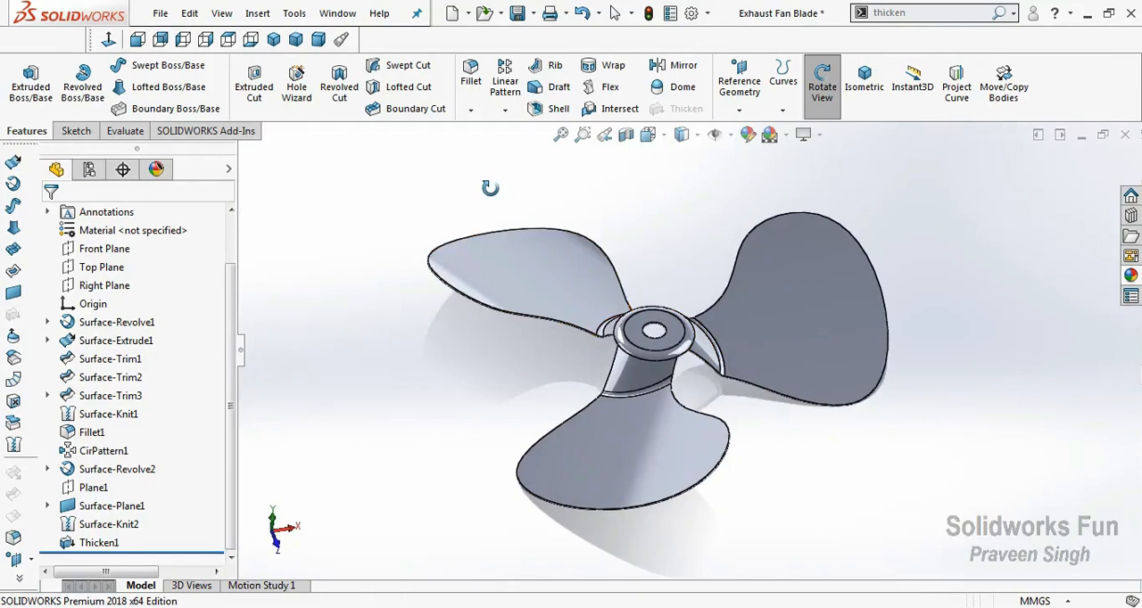
# Apply the gloss blue appearance from the painted car finishes to the whole fan.
pyautogui.click(1130, 276)
pyautogui.click(899, 185)
pyautogui.scroll(5, 913, 221)
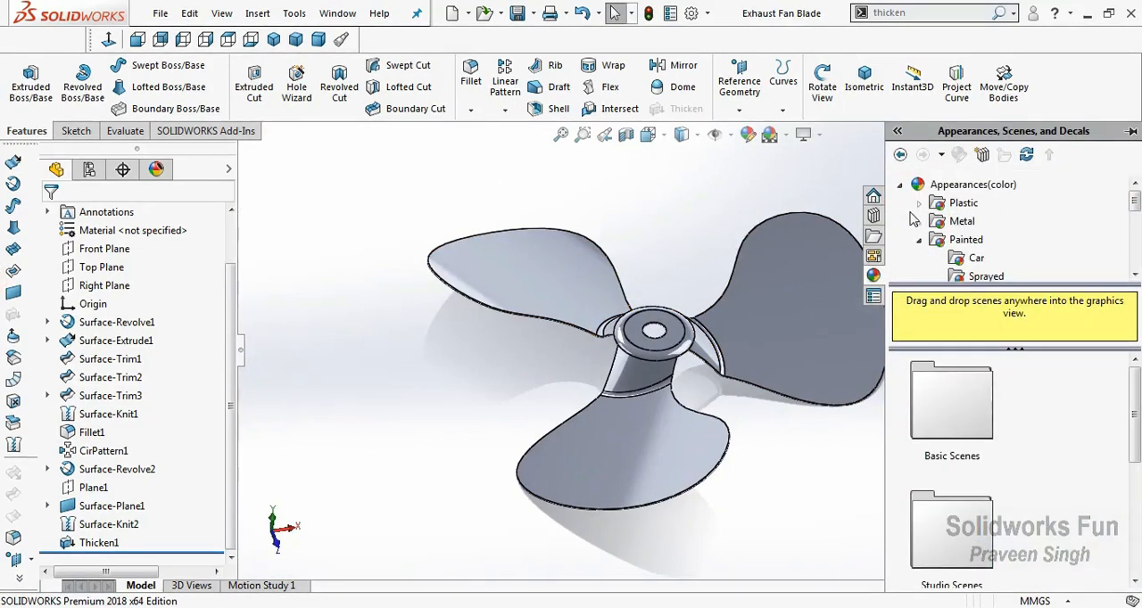
pyautogui.click(974, 259)
pyautogui.scroll(-3, 996, 464)
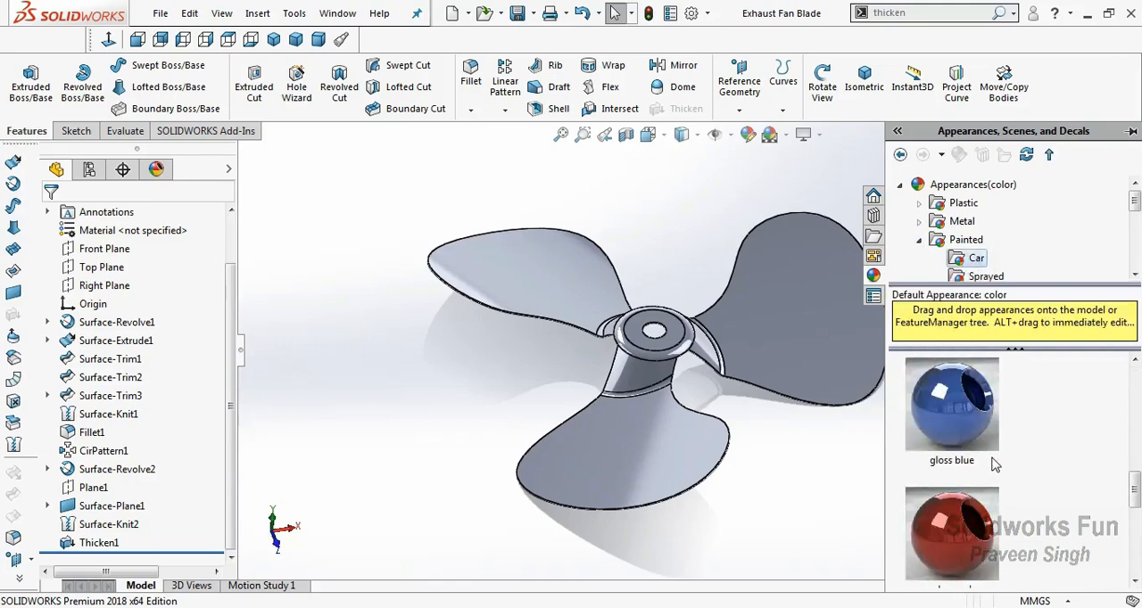
pyautogui.moveTo(972, 431); pyautogui.dragTo(875, 426)
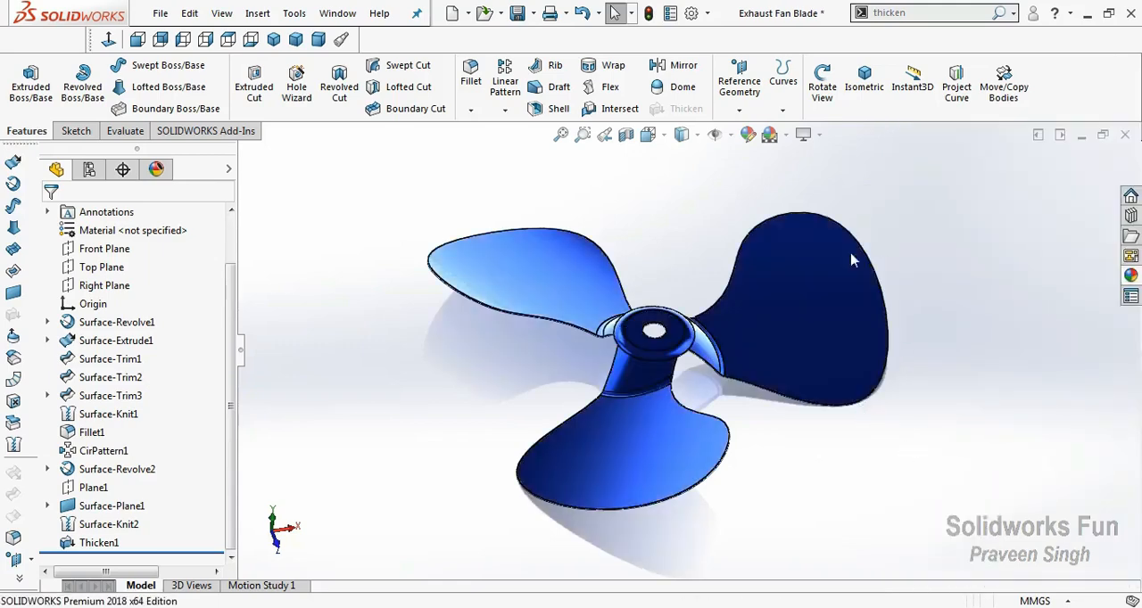
# Review the coloured fan from the top, front and right views and from a free angle.
pyautogui.rightClick(688, 196)
pyautogui.click(739, 274)
pyautogui.moveTo(740, 275); pyautogui.dragTo(701, 296)
pyautogui.click(227, 38)
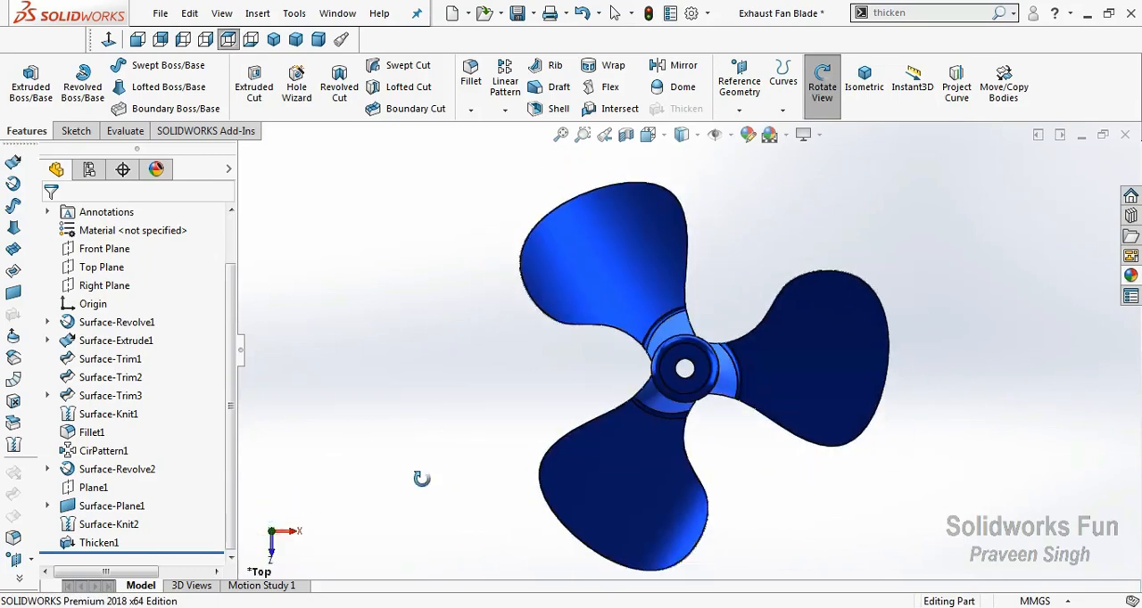
pyautogui.click(138, 39)
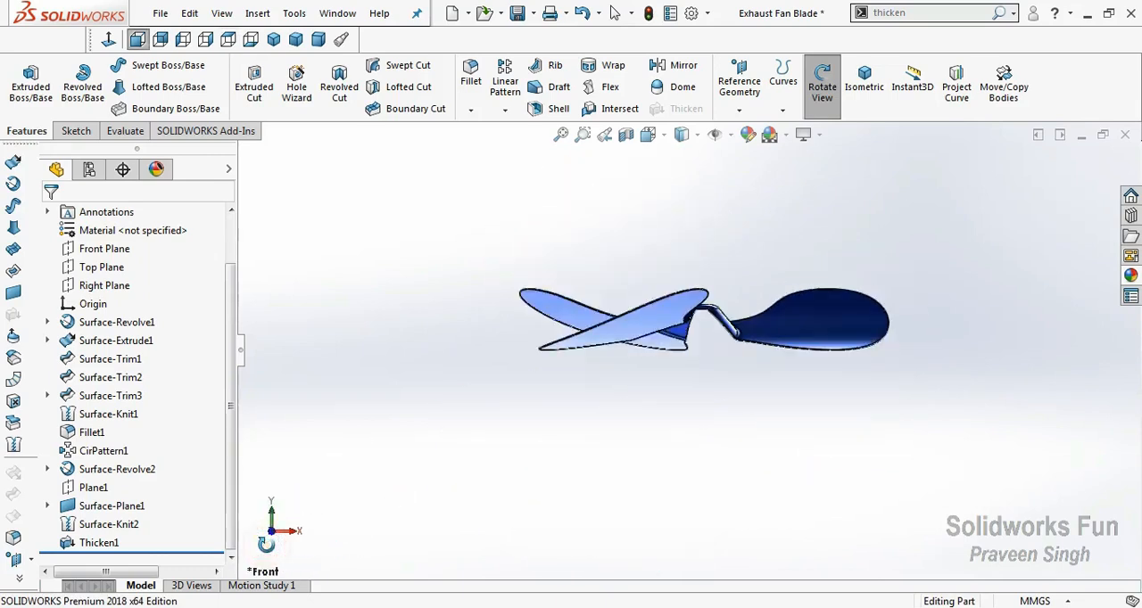
pyautogui.click(290, 530)
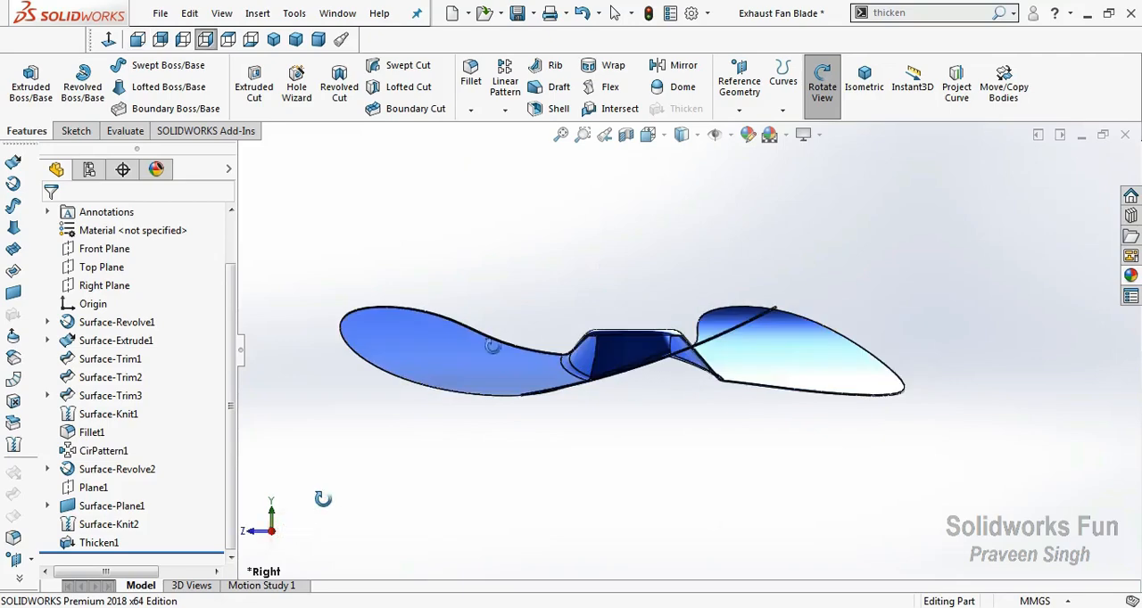
pyautogui.moveTo(607, 266); pyautogui.dragTo(611, 373)
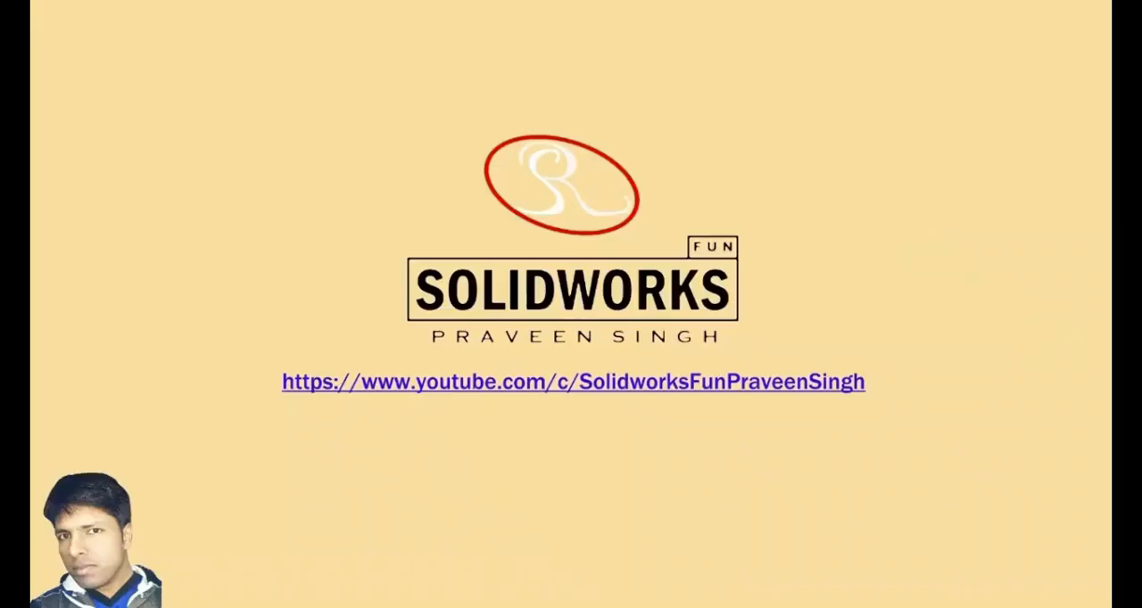